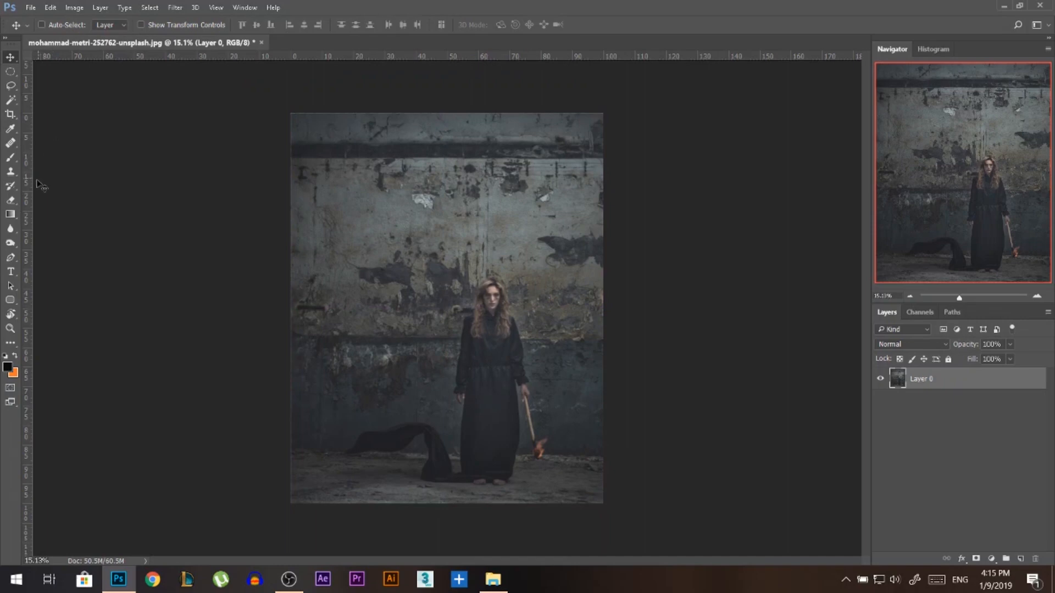
Centre the woman horizontally in the canvas against a temporary vertical guide at 50 percent, with the rulers in percent, and remove the guide.
right_click(242, 62)
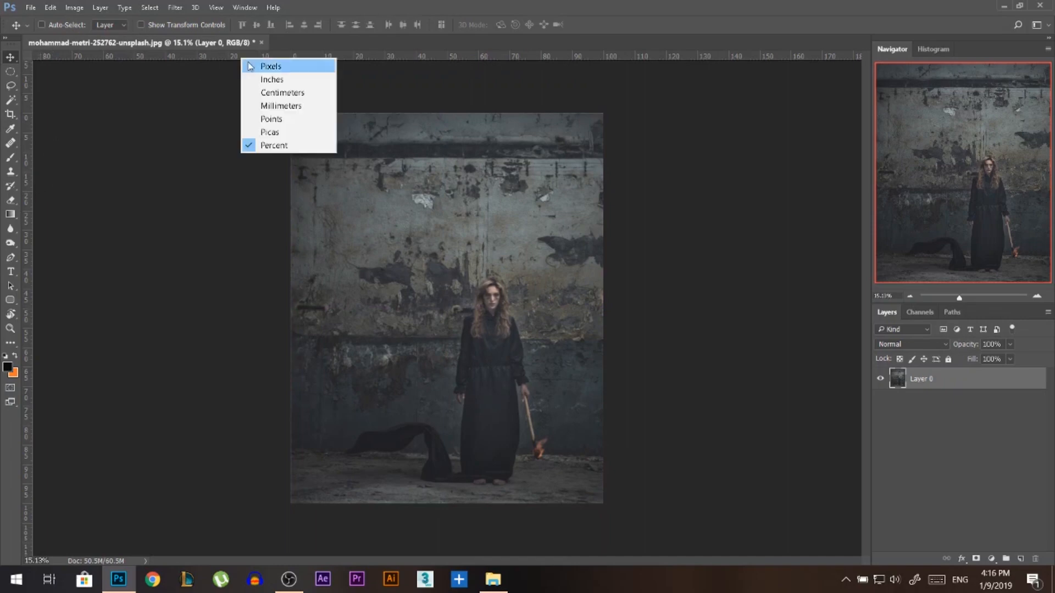
click(271, 145)
drag(28, 148, 450, 63)
drag(522, 287, 475, 290)
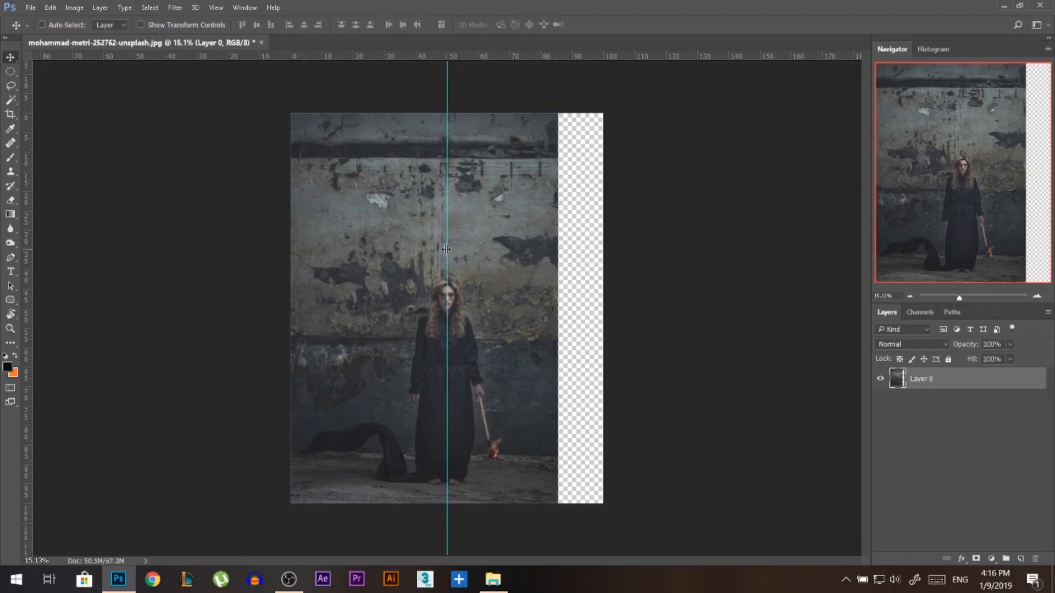
drag(446, 249, 11, 225)
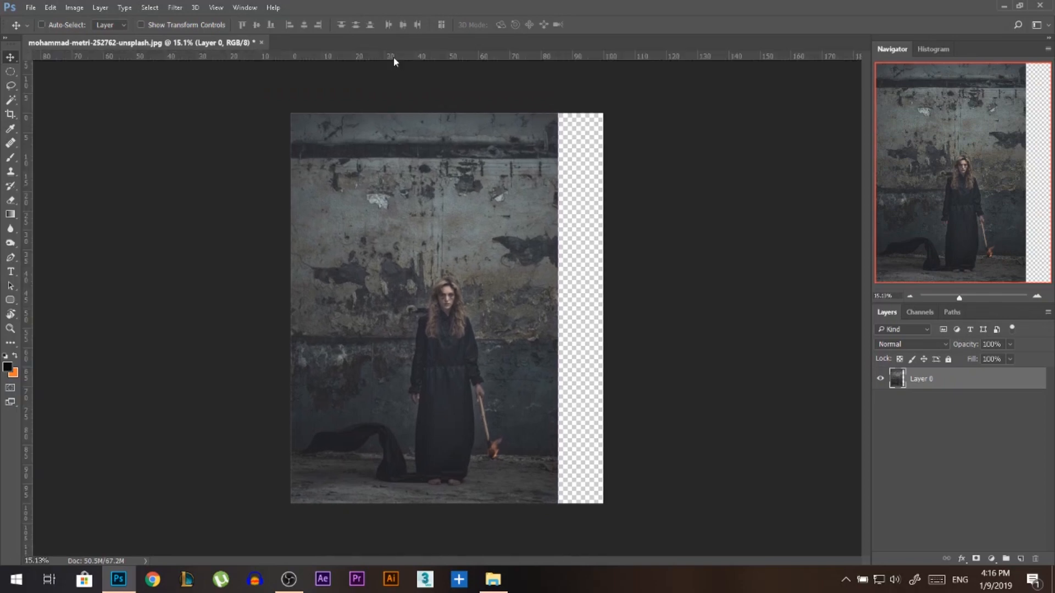
Select the empty transparent strip beside the photo, fill it with Content-Aware at 100% opacity in Normal mode, and deselect.
click(11, 100)
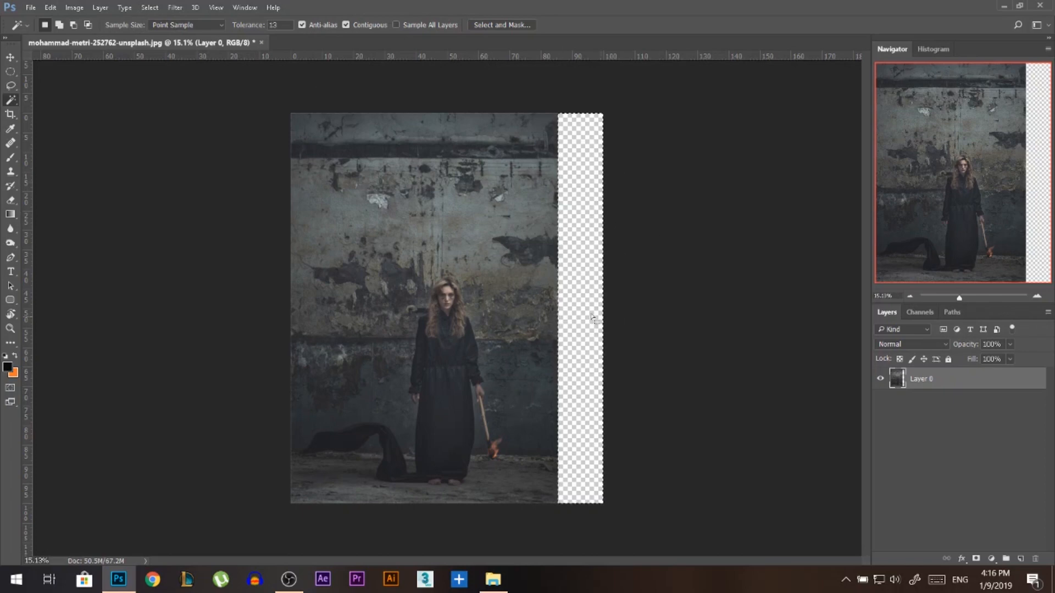
click(50, 8)
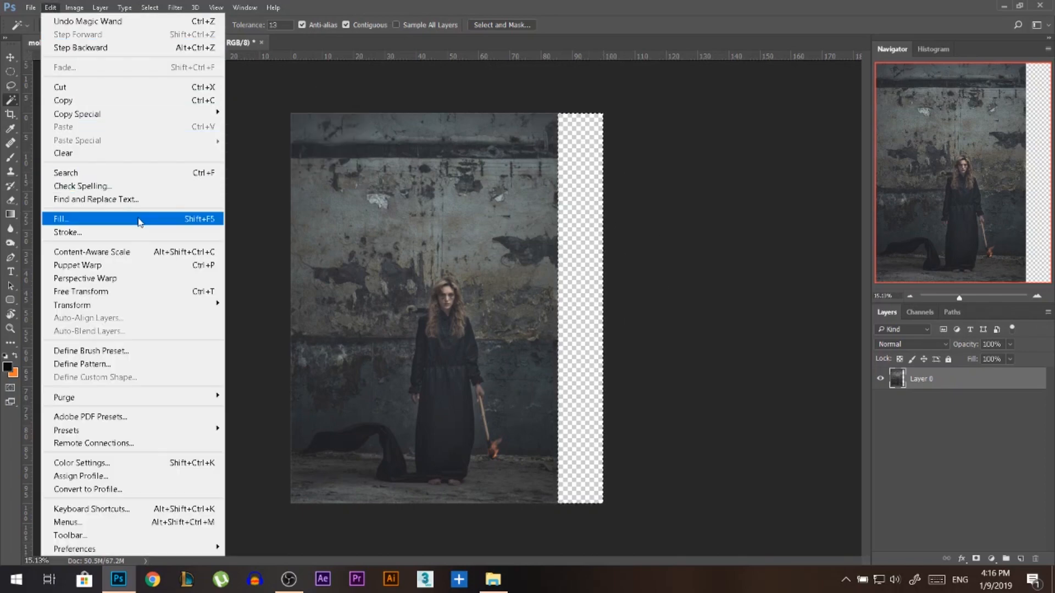
click(201, 223)
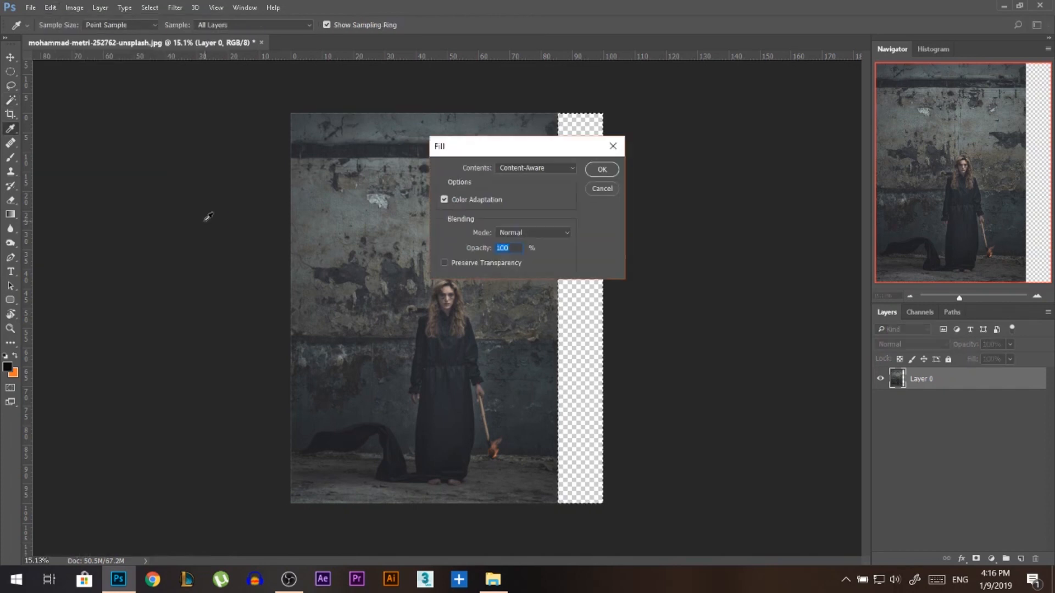
click(549, 167)
click(509, 209)
click(602, 169)
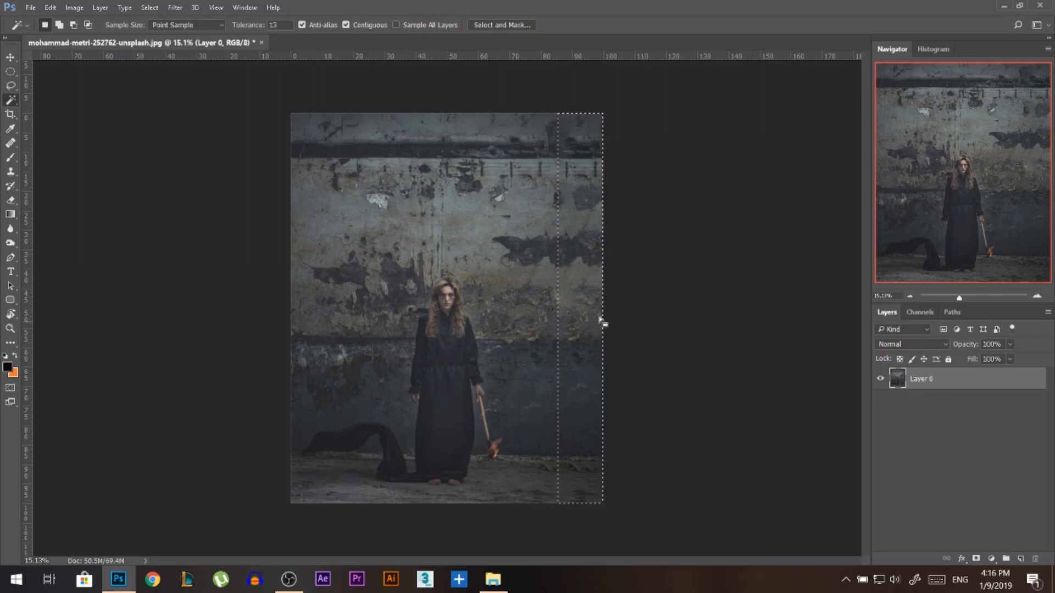
key(ctrl+d)
scroll(593, 481, up, 2)
scroll(565, 335, down, 1)
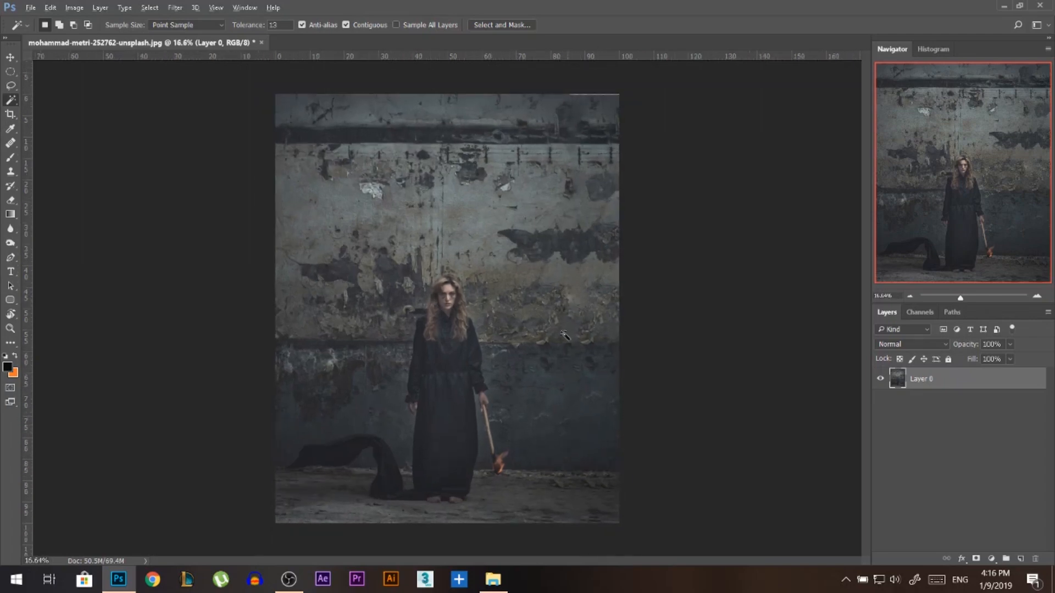
scroll(544, 283, down, 1)
Crop the image to the existing 4:5 canvas bounds with Delete Cropped Pixels enabled.
key(ctrl+t)
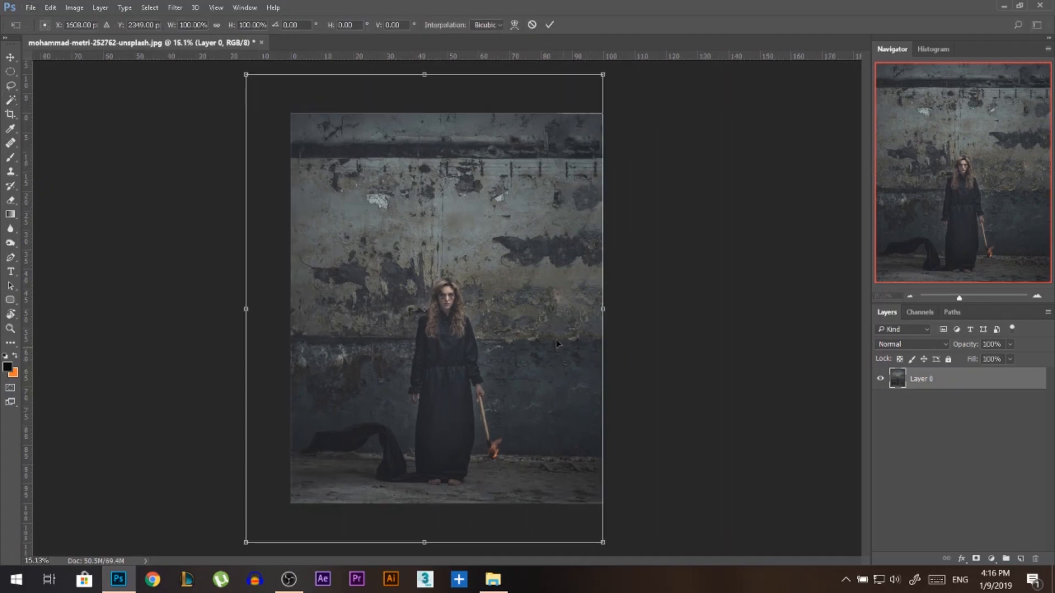
key(Escape)
click(10, 114)
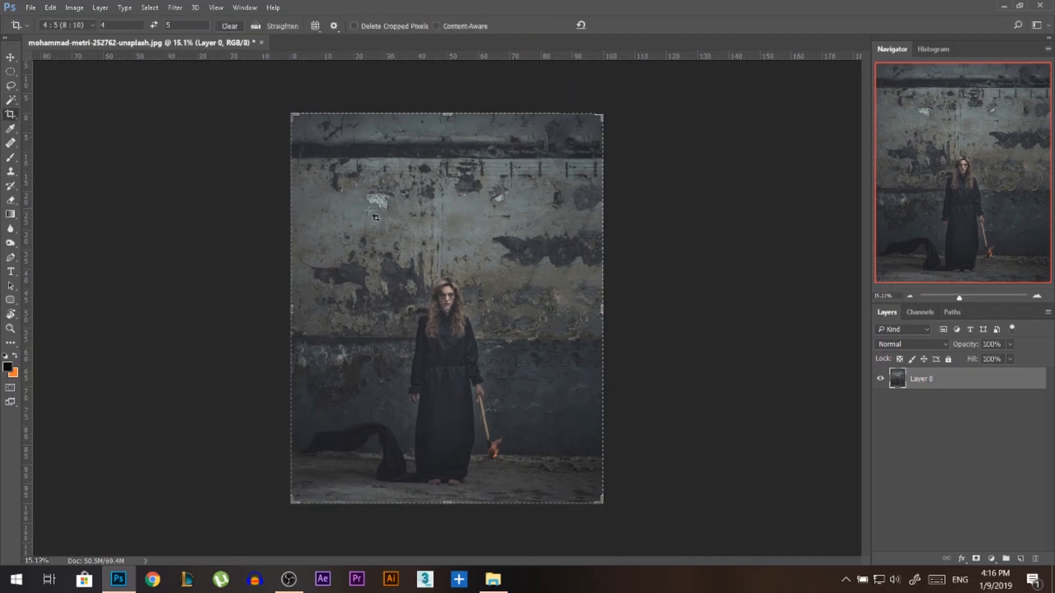
click(387, 24)
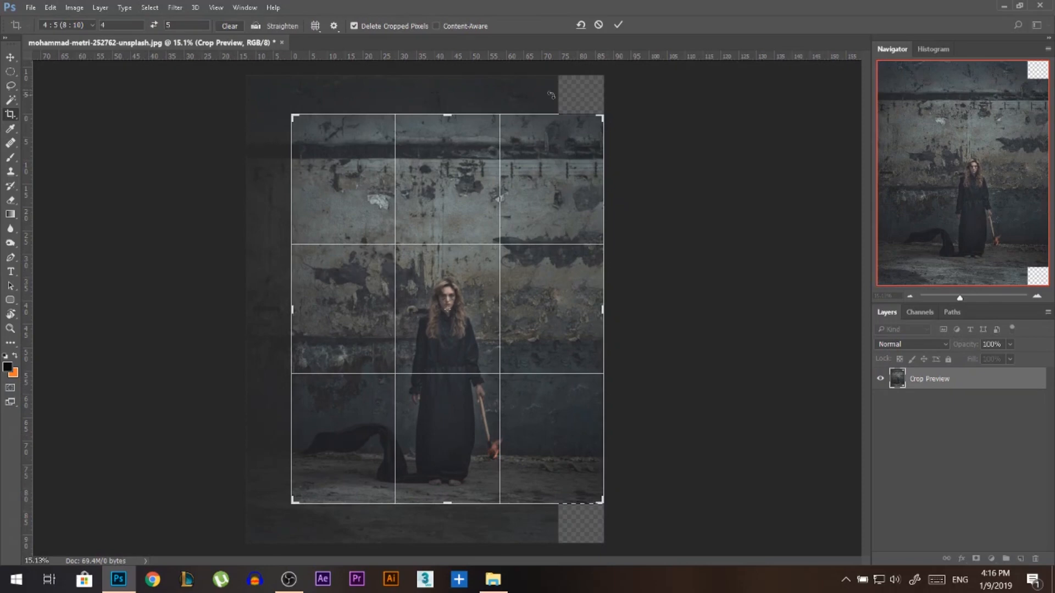
click(618, 26)
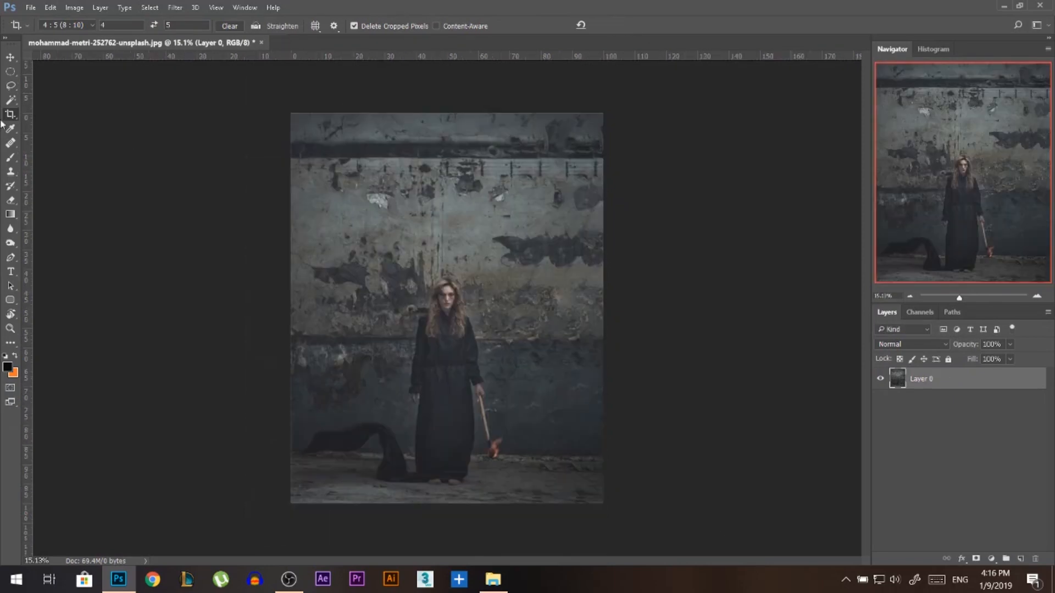
Enlarge the photo layer slightly around its centre and shift it up a little within the canvas.
key(v)
key(ctrl+t)
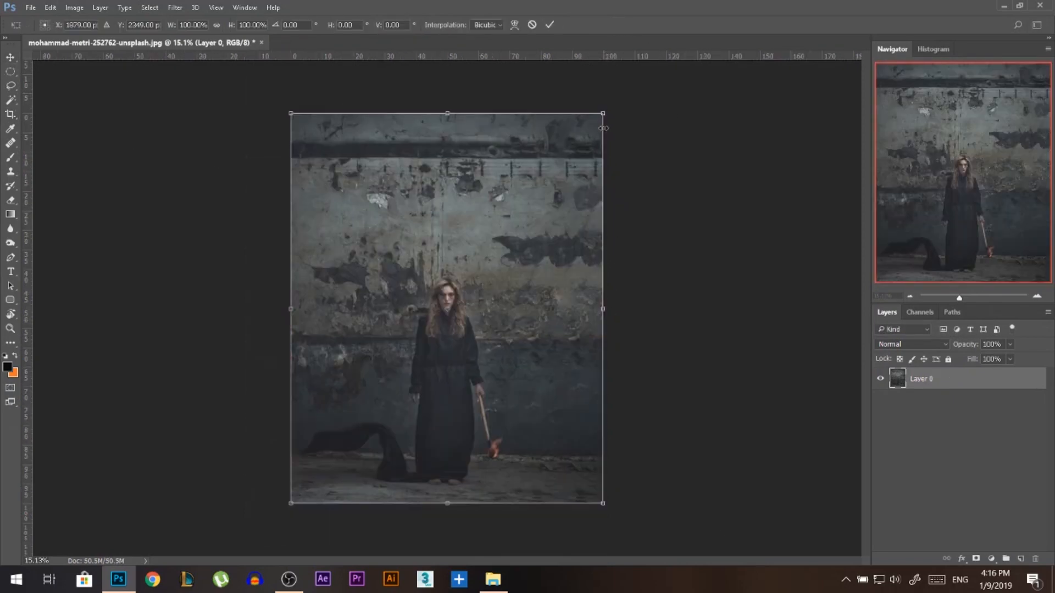
drag(602, 111, 626, 99)
drag(532, 314, 532, 301)
key(Return)
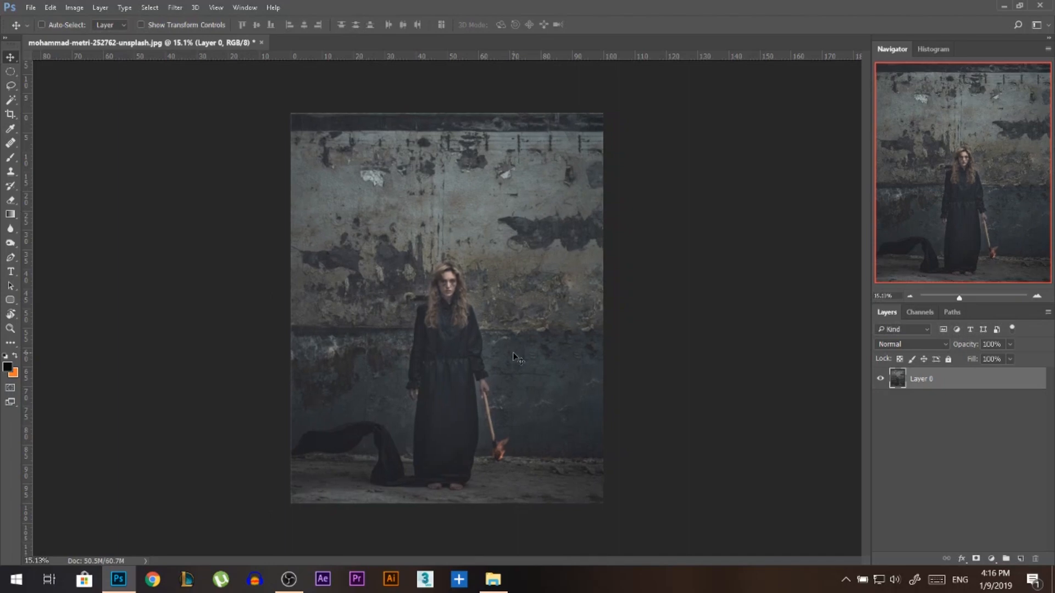
Add a new empty layer above the photo layer.
scroll(453, 410, up, 1)
scroll(511, 488, up, 2)
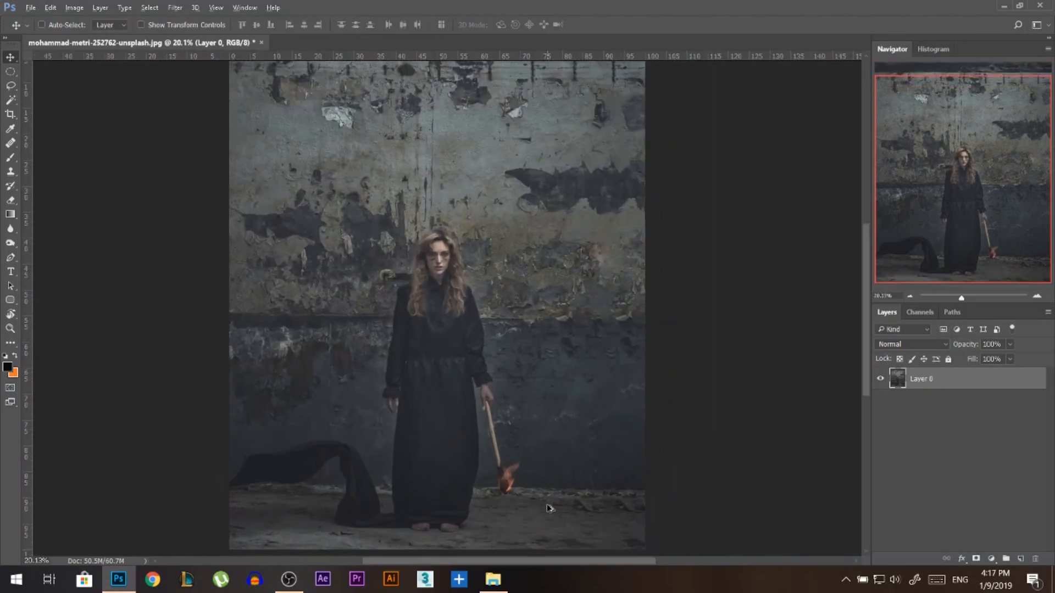
scroll(489, 472, down, 1)
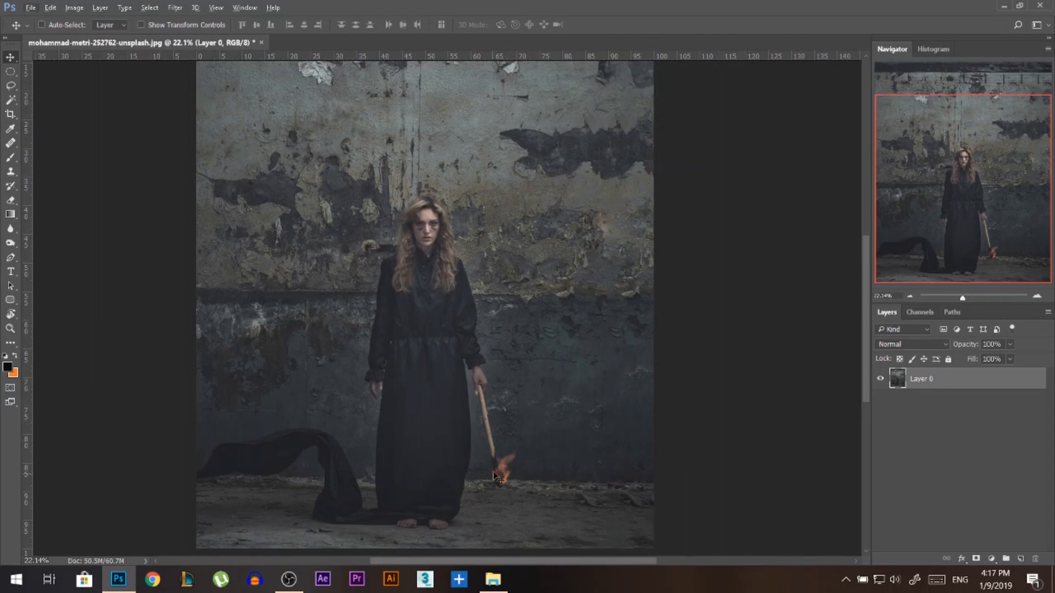
scroll(491, 492, down, 1)
scroll(520, 497, up, 2)
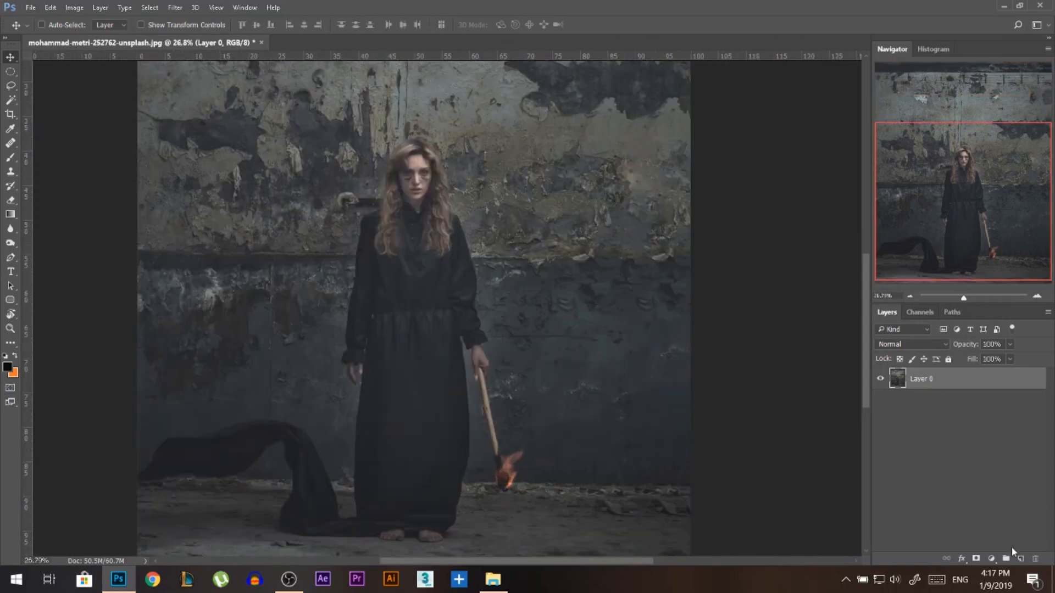
click(1021, 559)
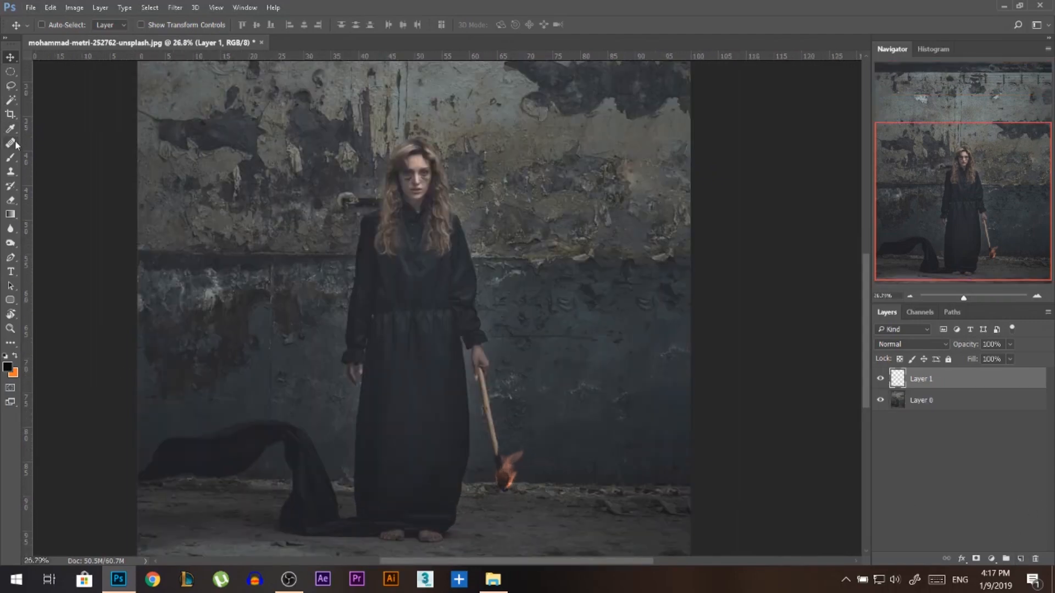
Activate the Brush tool and set the foreground colour to light orange #f6a453.
click(10, 157)
click(16, 356)
click(8, 367)
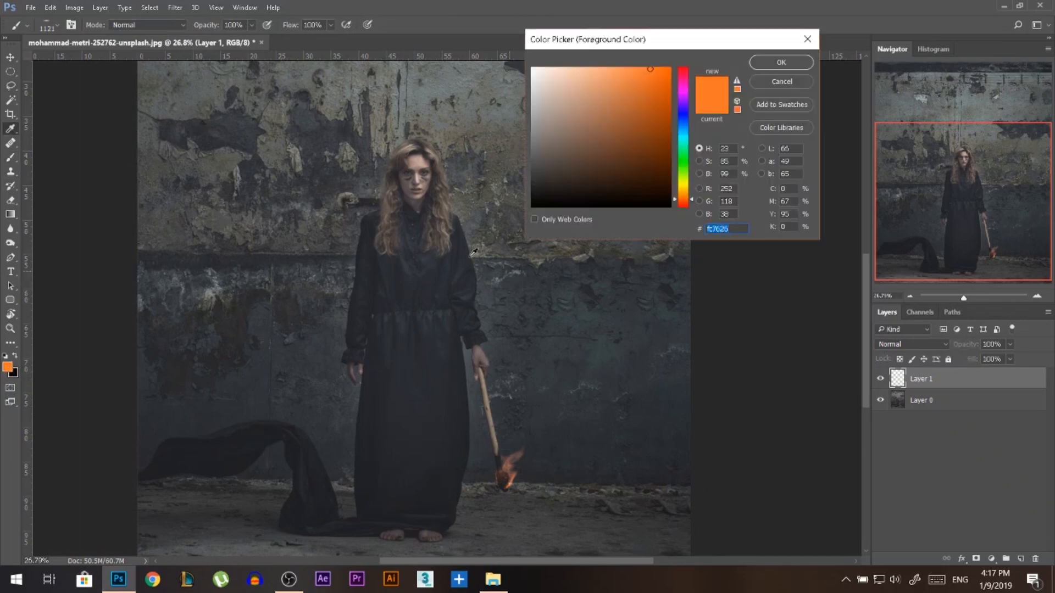
text(ffaa77)
click(685, 196)
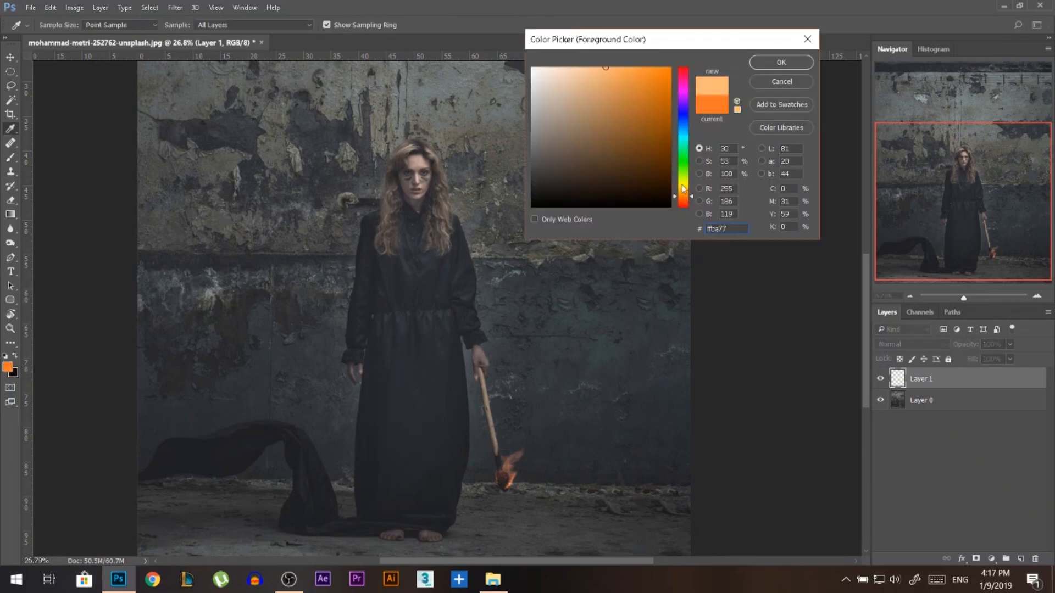
drag(642, 80, 624, 76)
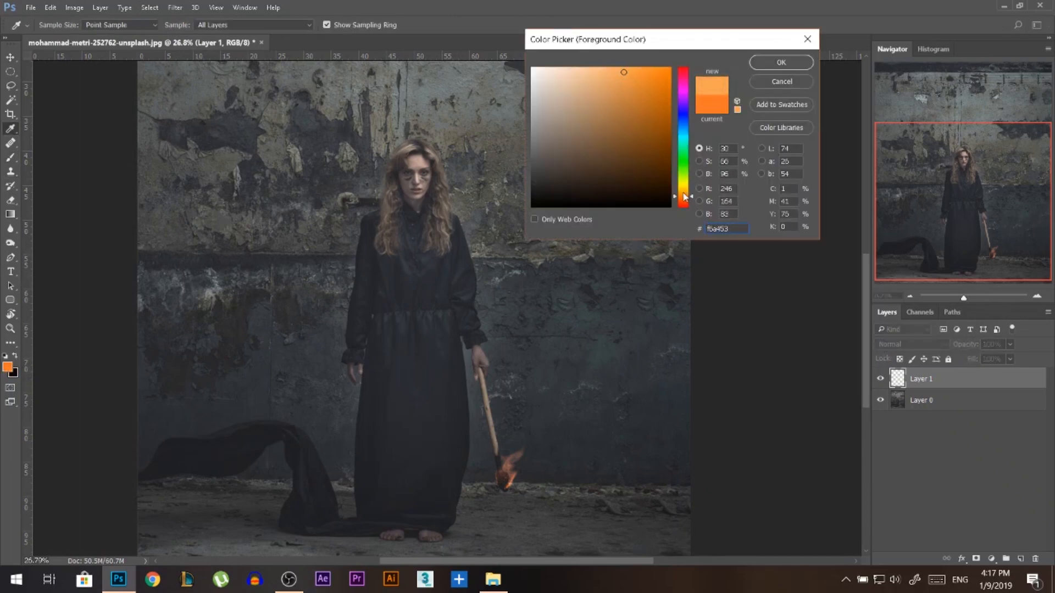
key(Return)
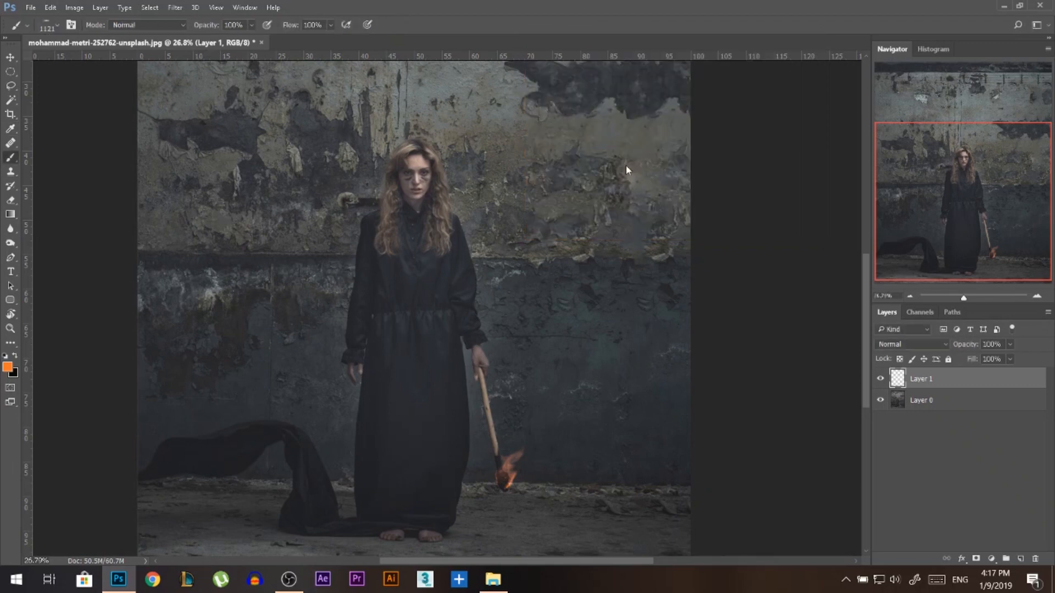
Configure the brush with Linear Dodge (Add) mode, a soft round tip about 606 px in size and 26% opacity.
click(9, 156)
click(149, 23)
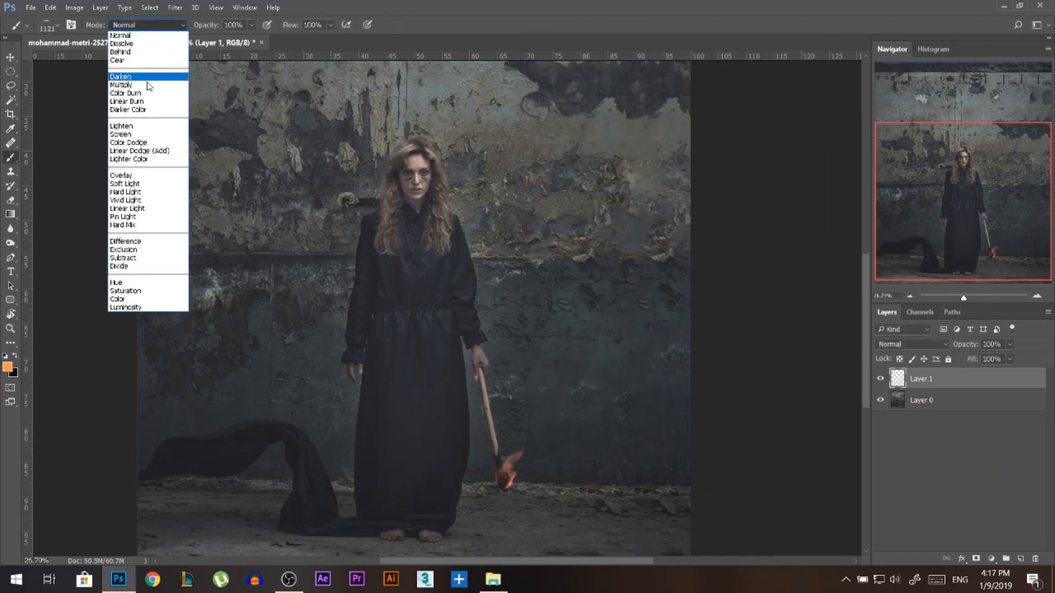
click(139, 149)
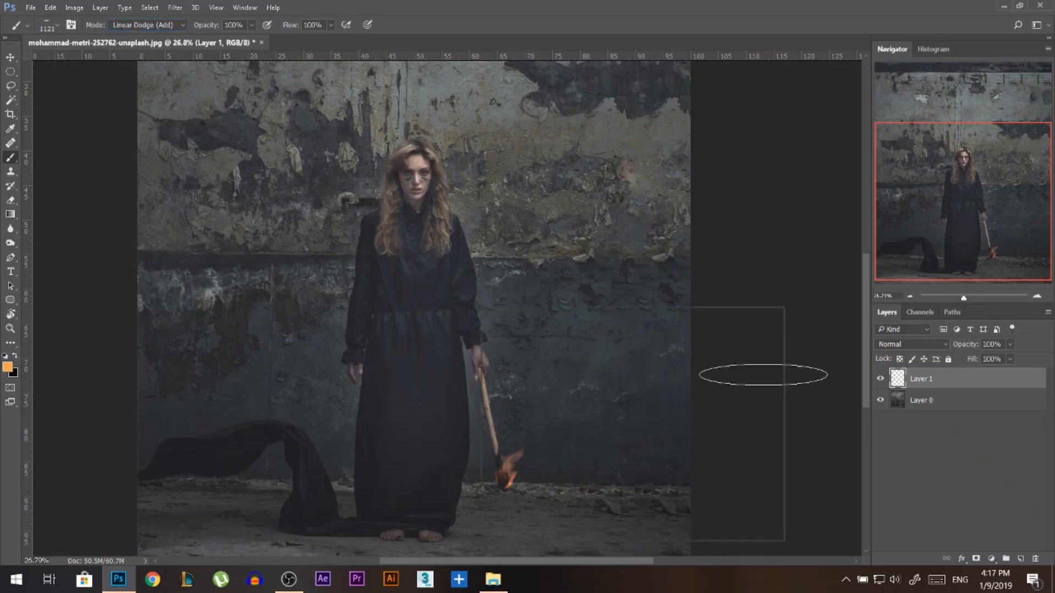
right_click(765, 372)
click(505, 408)
drag(362, 401, 323, 401)
scroll(235, 140, down, 1)
scroll(384, 363, up, 3)
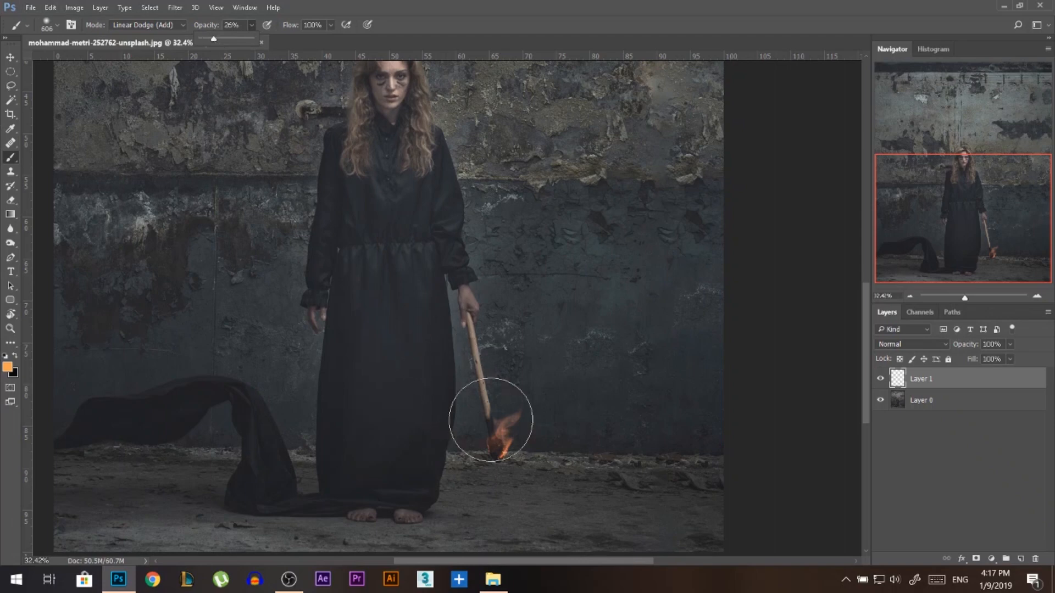
Paint an orange glow over the torch flame on the new layer, reducing the brush from about 544 px to 56 px towards the core.
drag(518, 441, 514, 436)
scroll(515, 469, down, 1)
scroll(516, 468, up, 4)
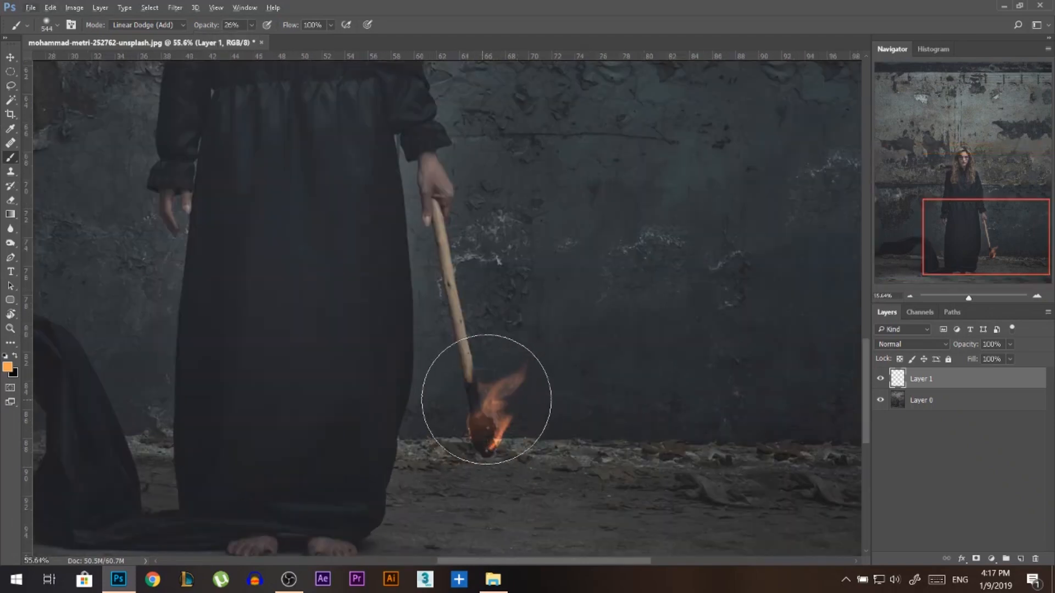
mouse_move(485, 403)
mouse_down()
mouse_move(518, 423)
mouse_move(510, 444)
mouse_move(483, 436)
mouse_move(459, 401)
mouse_move(473, 373)
mouse_move(527, 407)
mouse_move(524, 445)
mouse_move(478, 445)
mouse_move(443, 421)
mouse_move(463, 388)
mouse_move(484, 405)
mouse_move(463, 403)
mouse_move(488, 436)
mouse_move(473, 415)
mouse_move(493, 400)
mouse_move(525, 438)
mouse_move(481, 444)
mouse_move(446, 400)
mouse_move(479, 393)
mouse_move(500, 437)
mouse_up()
mouse_move(500, 437)
mouse_down()
mouse_move(483, 437)
mouse_move(494, 410)
mouse_move(478, 438)
mouse_up()
scroll(498, 464, up, 9)
scroll(494, 447, up, 1)
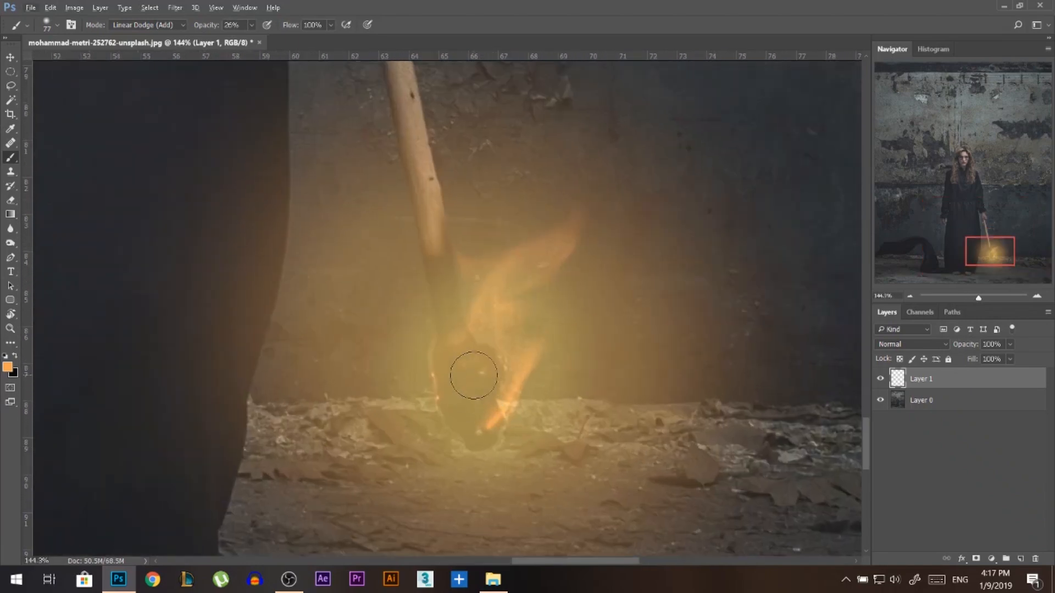
mouse_move(471, 377)
mouse_down()
mouse_move(483, 429)
mouse_move(469, 362)
mouse_move(488, 413)
mouse_move(480, 426)
mouse_move(452, 361)
mouse_move(479, 377)
mouse_move(486, 430)
mouse_move(463, 395)
mouse_move(462, 365)
mouse_up()
scroll(554, 399, down, 3)
scroll(554, 400, down, 5)
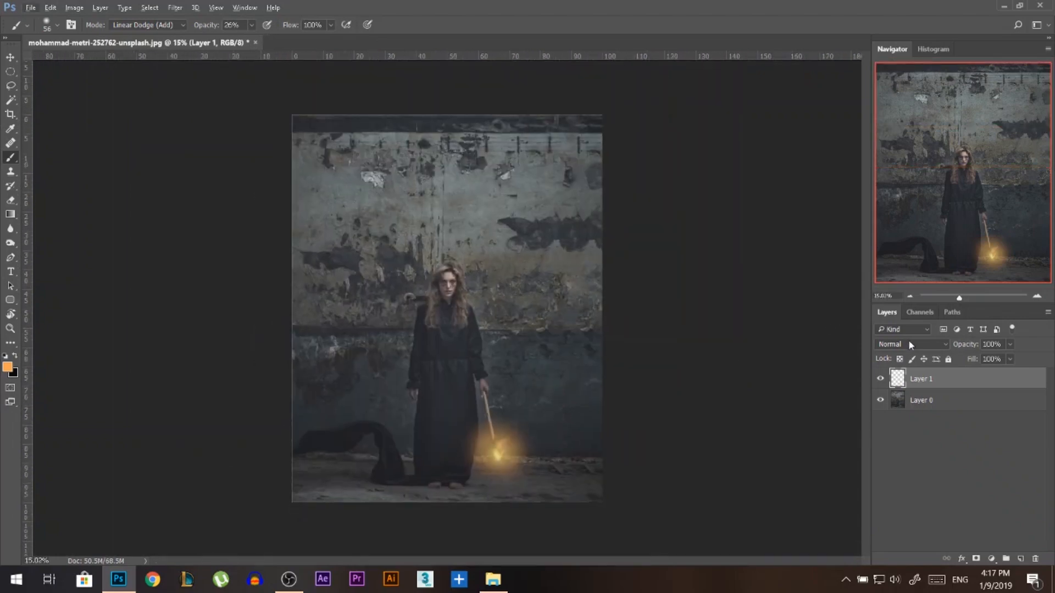
Set the painted glow layer's blending mode to Screen.
click(908, 344)
click(904, 158)
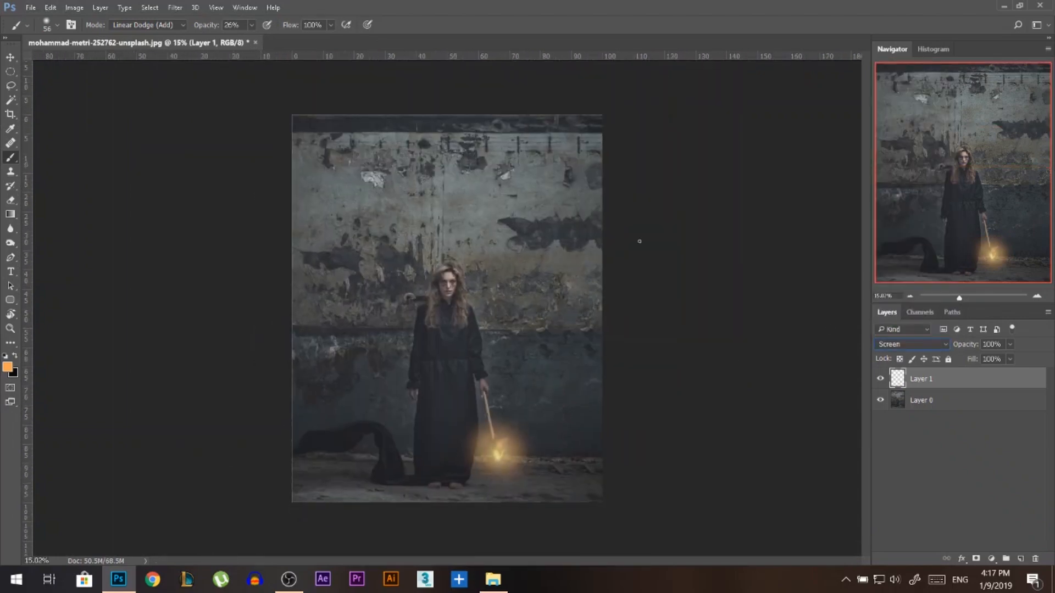
click(10, 58)
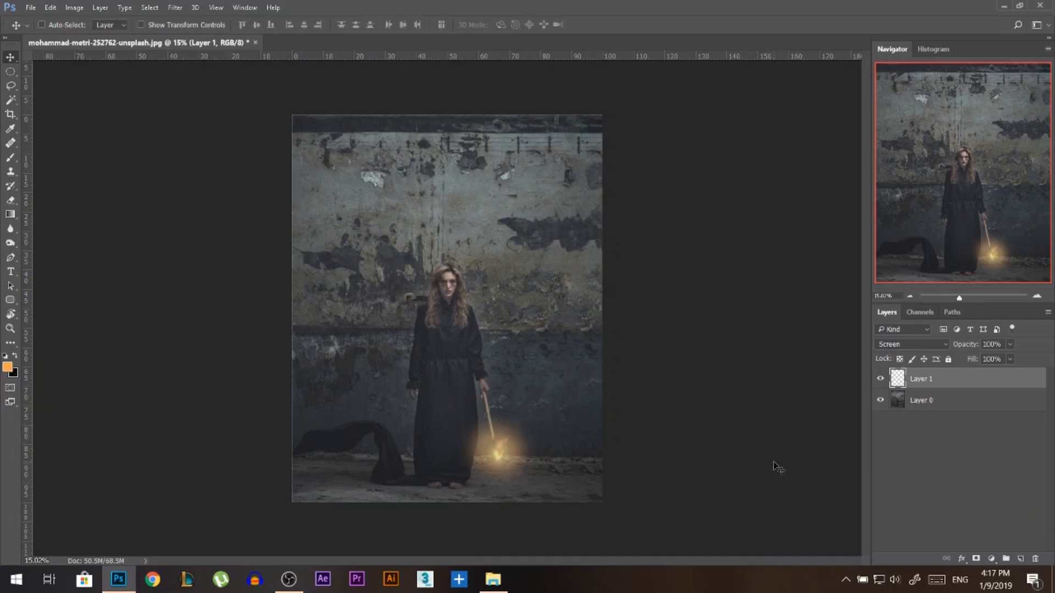
Duplicate the glow layer and set the copy's blending mode to Overlay.
key(ctrl+j)
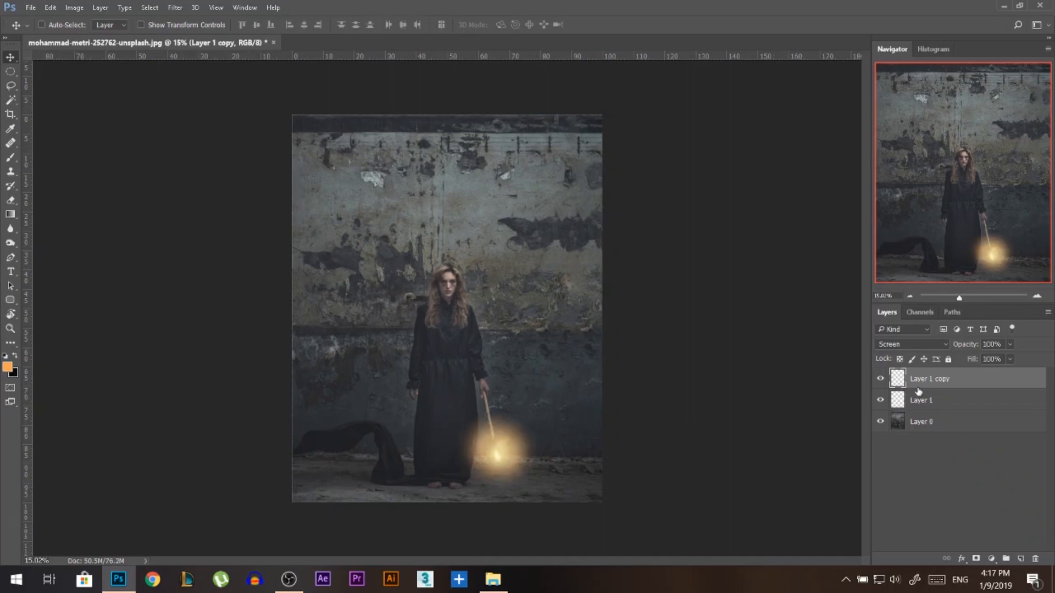
click(911, 344)
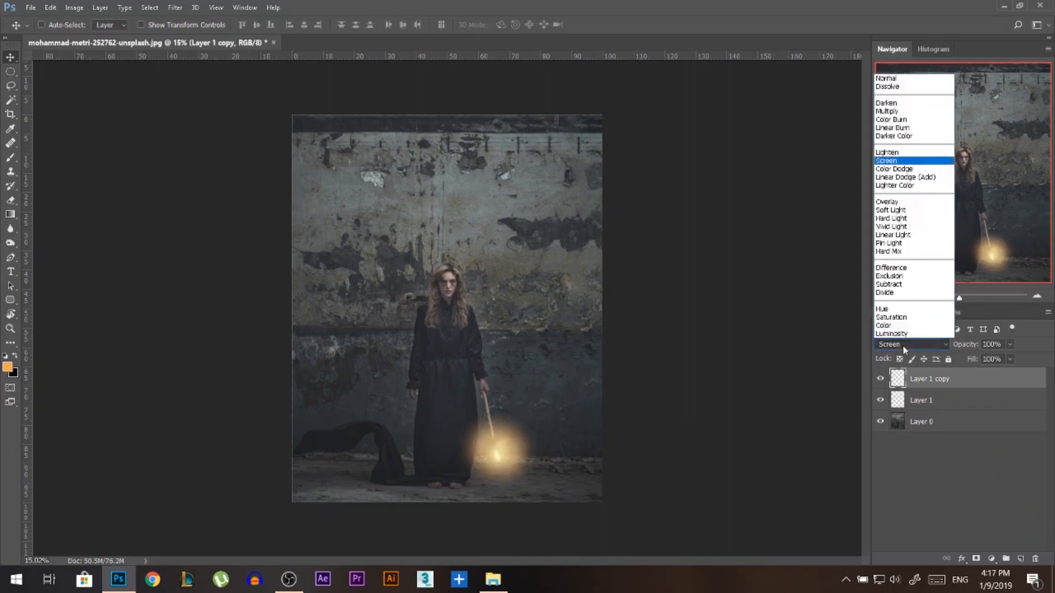
click(897, 206)
Scale the duplicated glow up to about 436% around its centre on the torch flame.
key(ctrl+t)
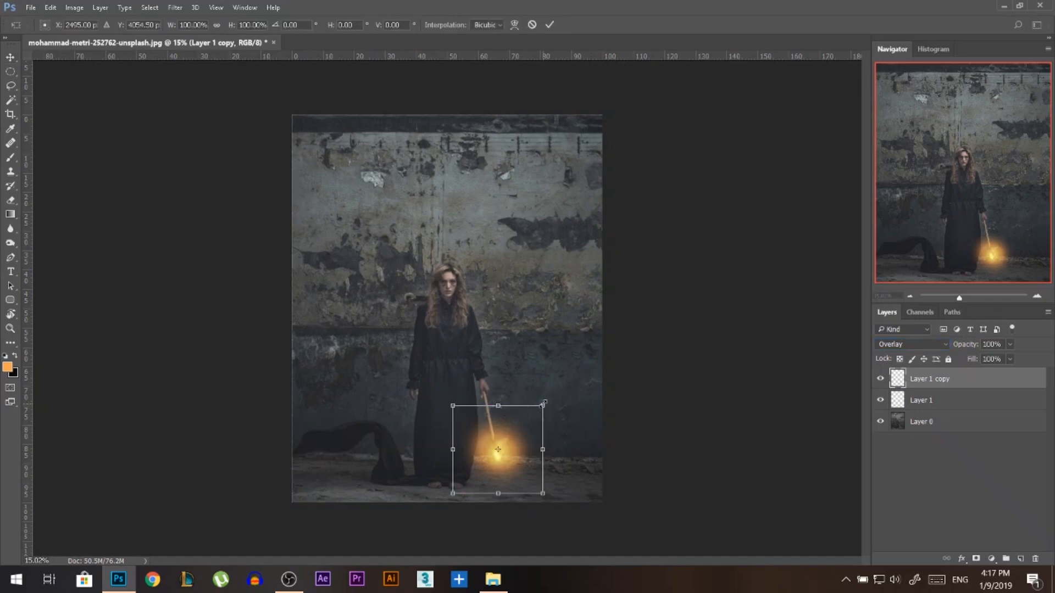
mouse_move(544, 402)
mouse_down()
mouse_move(522, 431)
mouse_move(591, 391)
mouse_move(638, 396)
mouse_up()
key(Return)
key(ctrl+t)
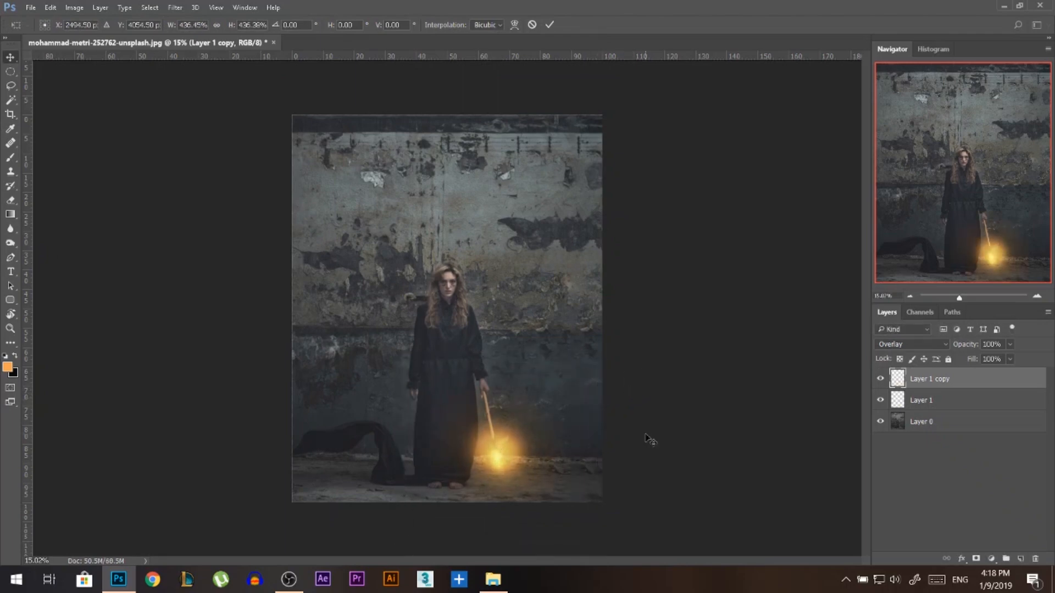
key(Return)
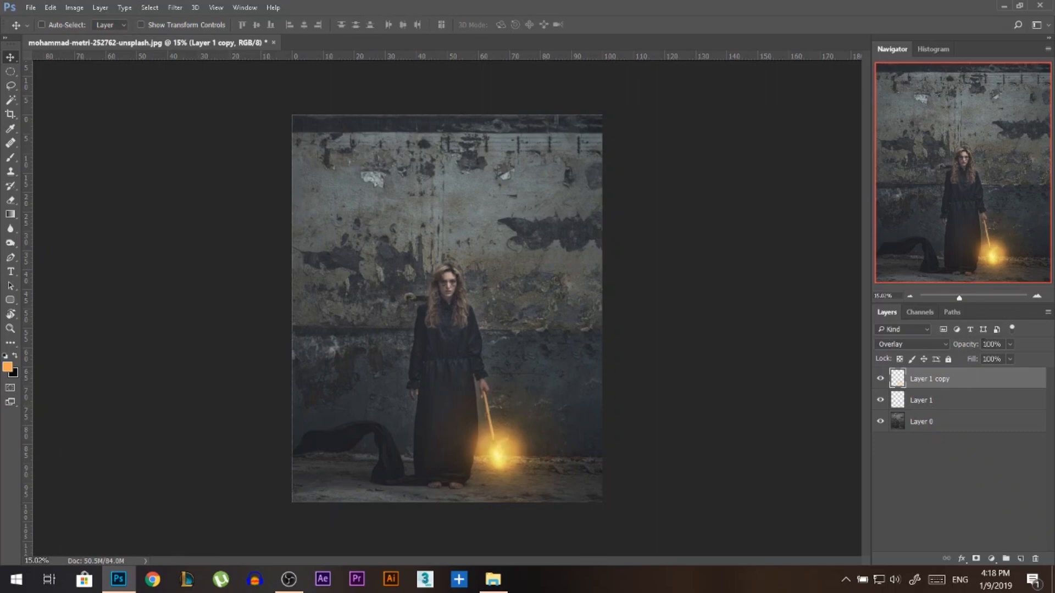
Lower the opacity of the original Screen glow layer, and leave no layer selected.
click(946, 405)
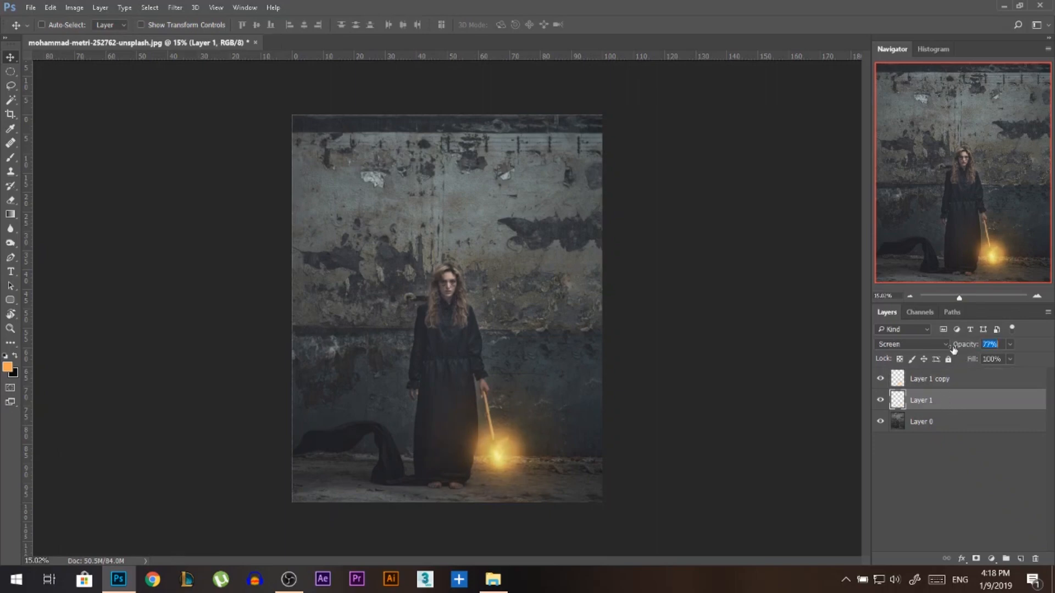
drag(953, 350, 964, 351)
click(938, 440)
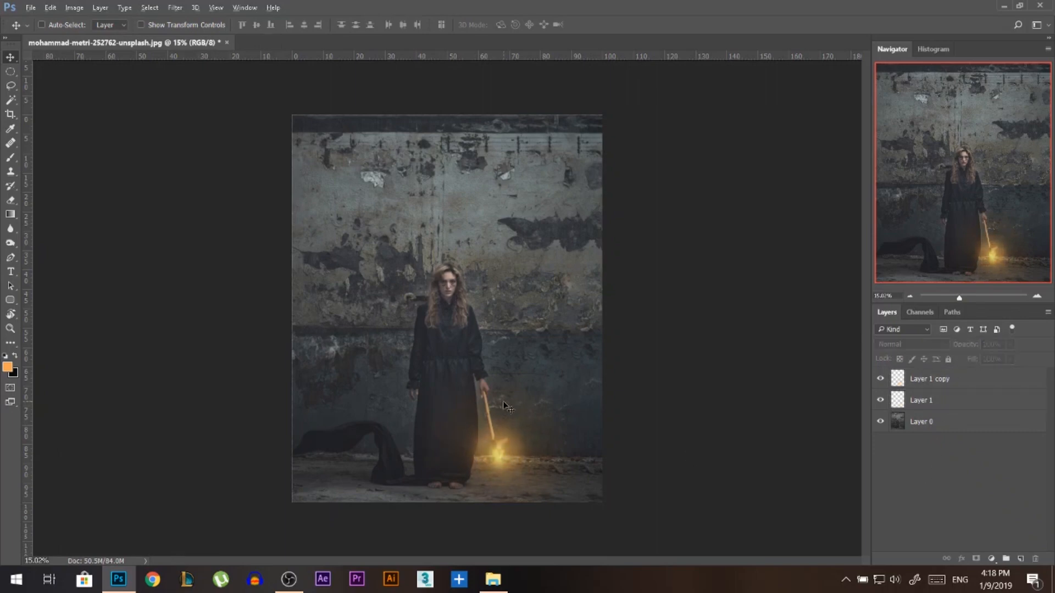
scroll(511, 439, down, 1)
scroll(511, 439, up, 2)
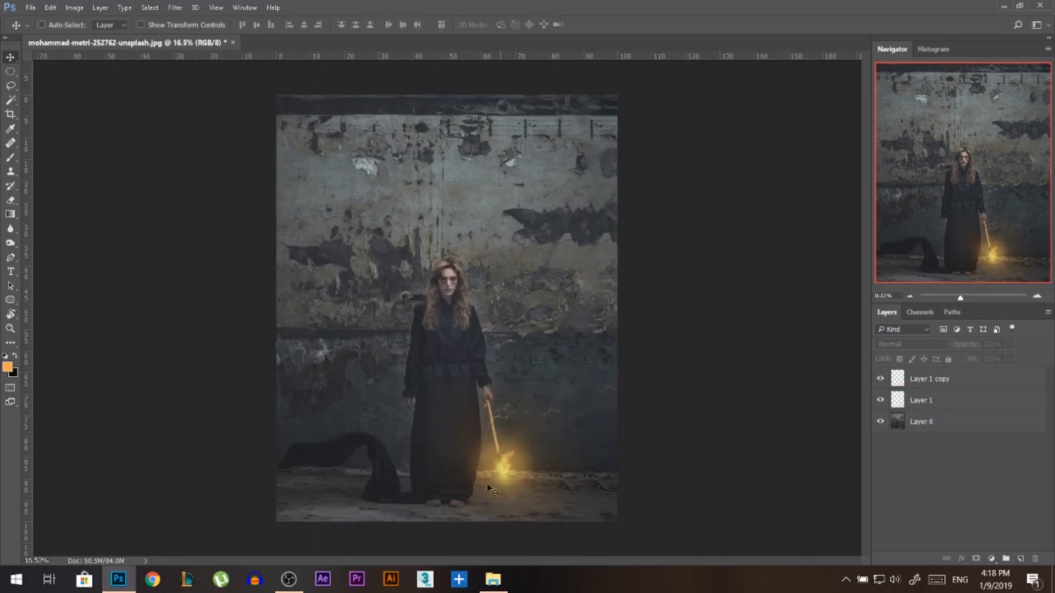
Reduce the opacity of both the enlarged Overlay glow and the Screen glow further, softening the light around the torch.
click(972, 379)
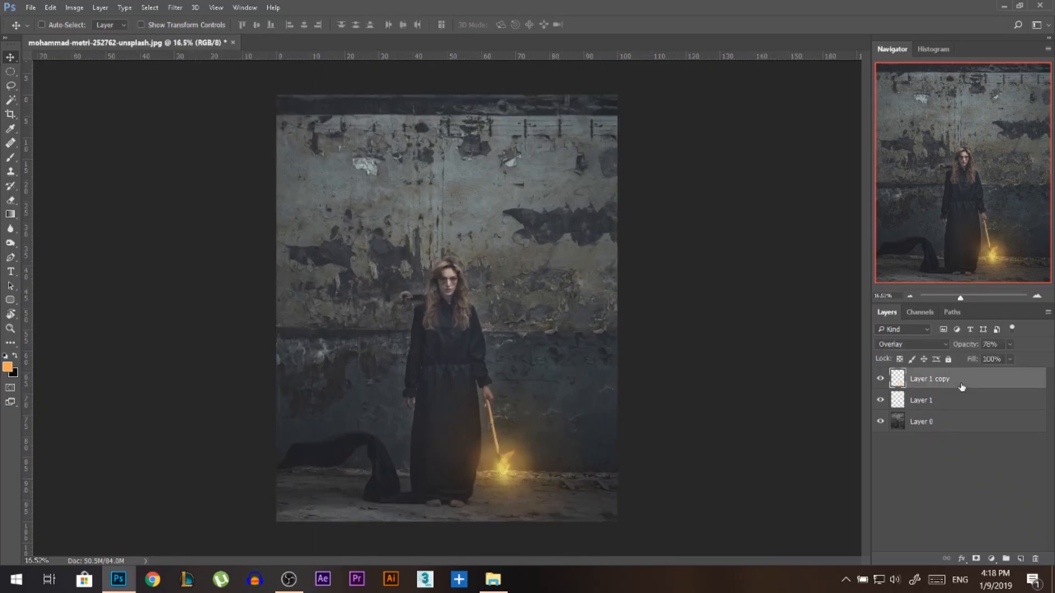
click(962, 400)
click(962, 379)
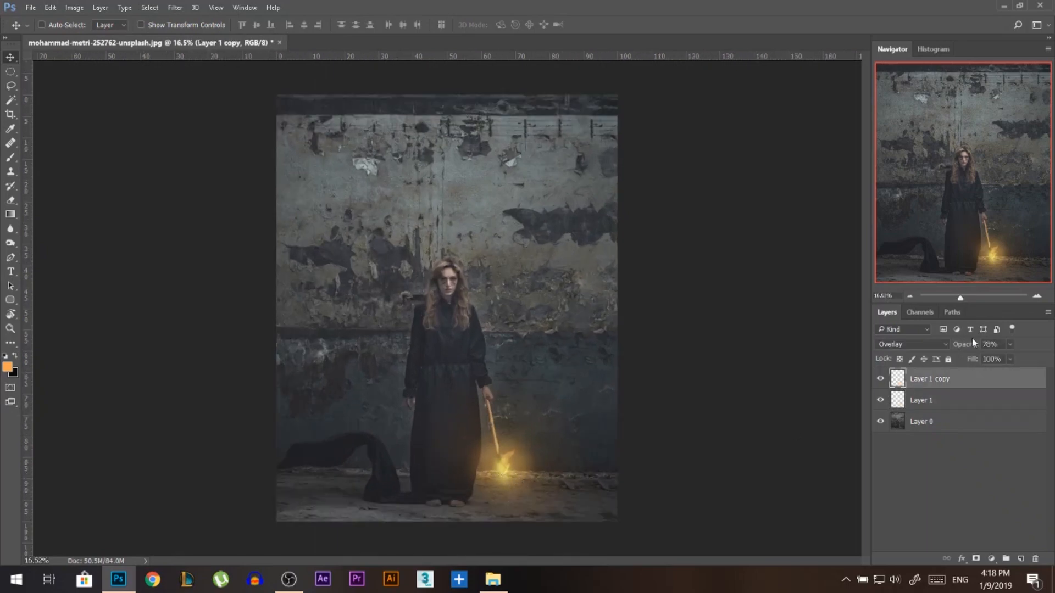
click(954, 400)
mouse_move(966, 350)
mouse_down()
mouse_move(955, 350)
mouse_move(966, 350)
mouse_up()
click(954, 378)
click(940, 453)
click(512, 475)
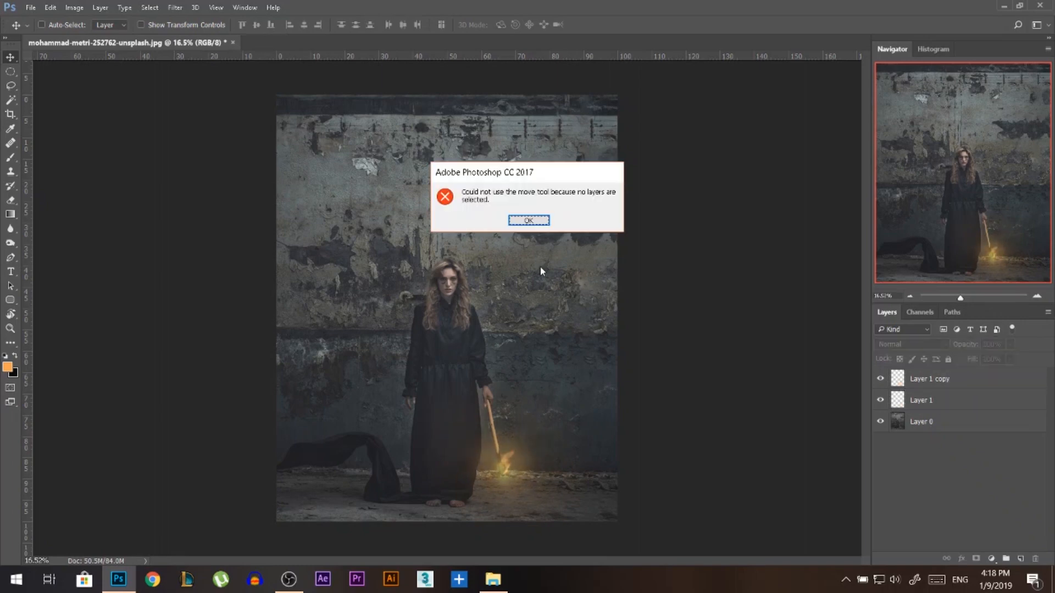
click(536, 220)
scroll(484, 491, up, 1)
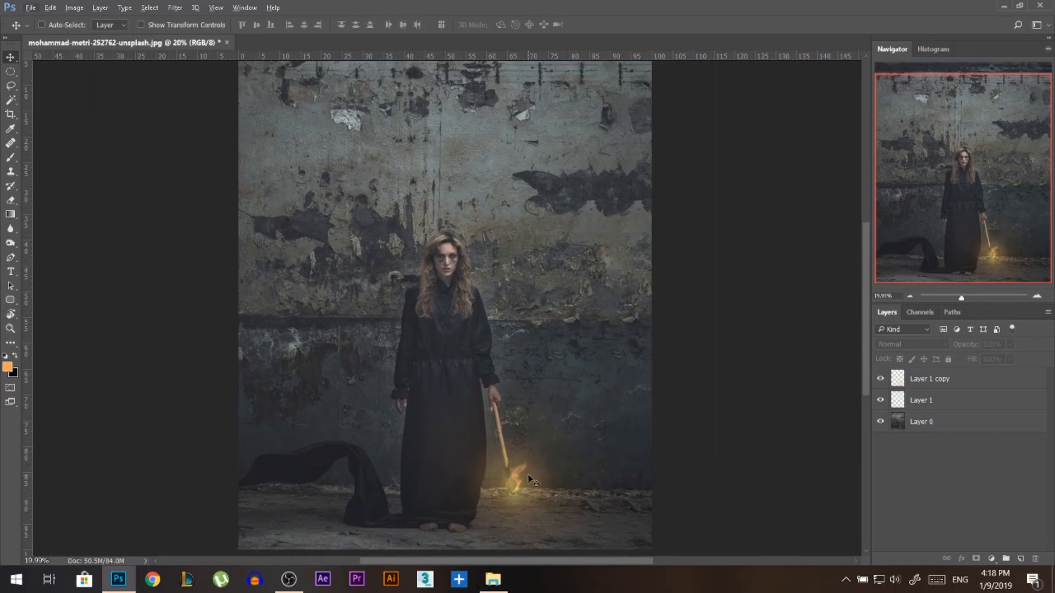
scroll(645, 416, down, 2)
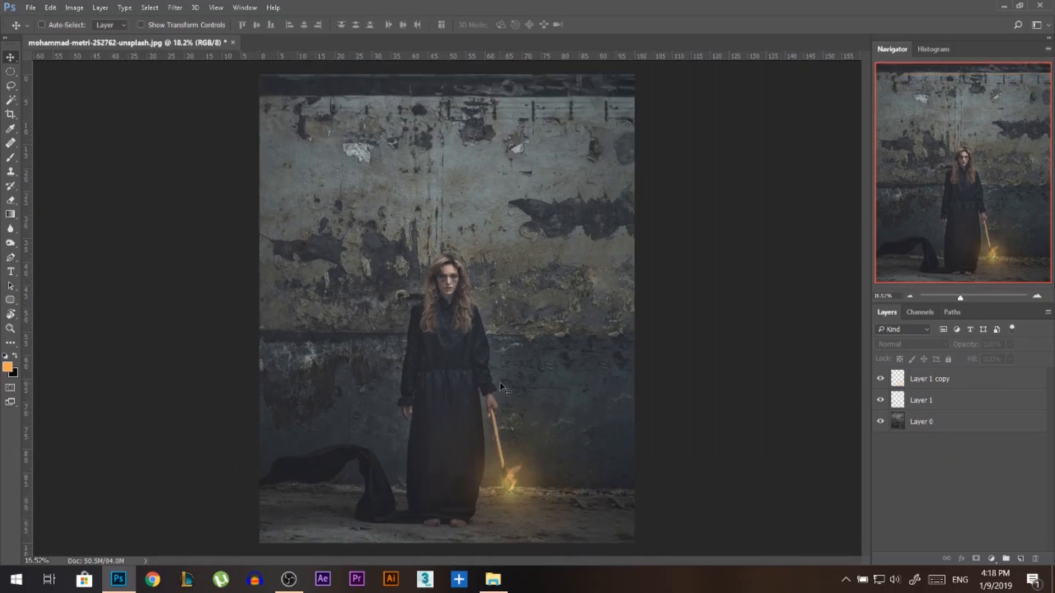
Place Flying-eagle-photoshop-brushes1.jpg from the Am fine folder into the photo, enlarged above the woman's head.
click(493, 579)
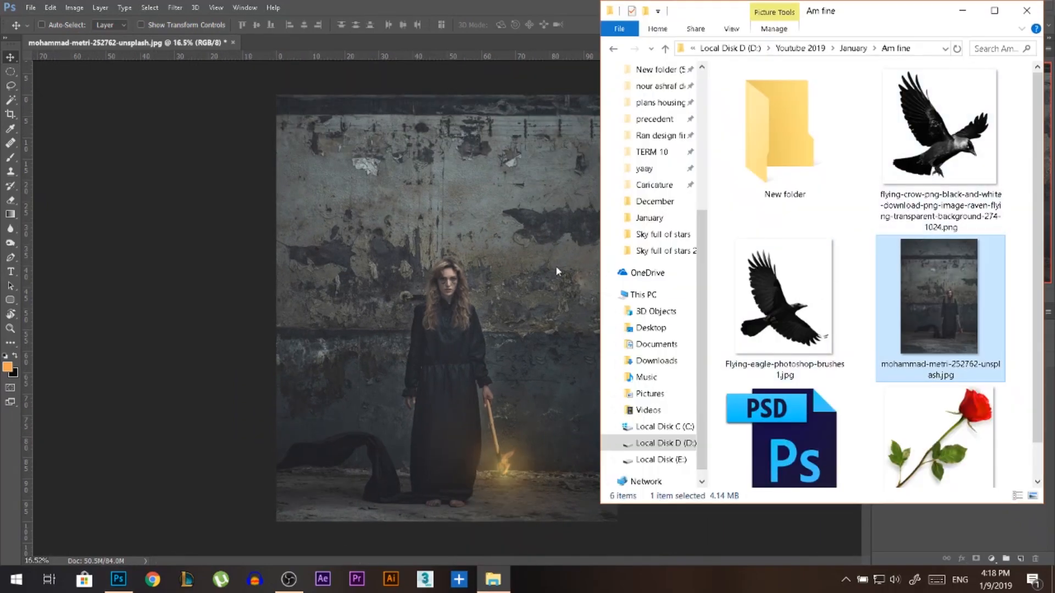
drag(923, 156, 881, 163)
drag(806, 297, 488, 221)
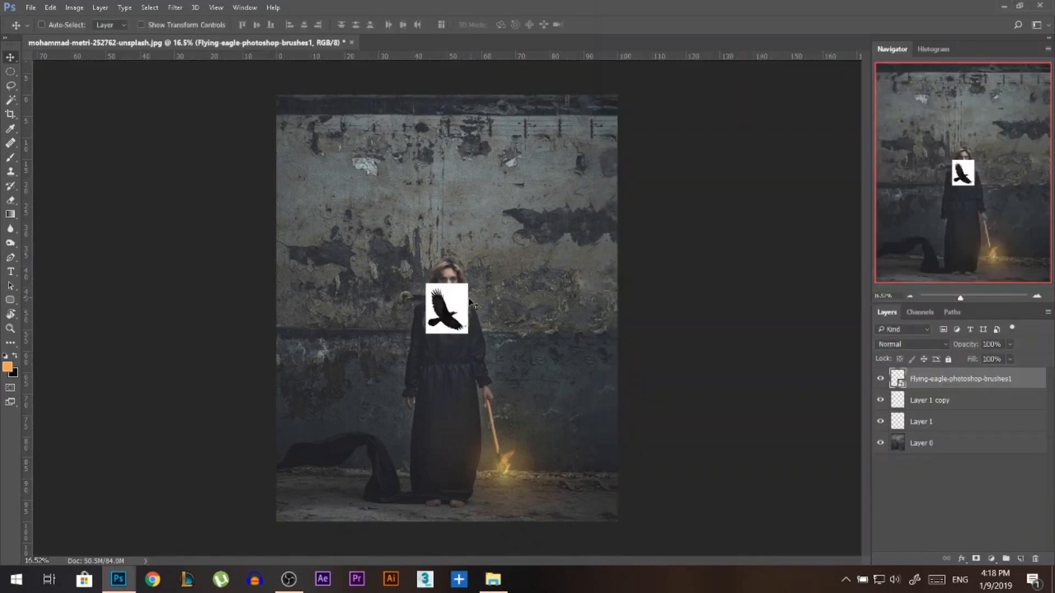
key(Return)
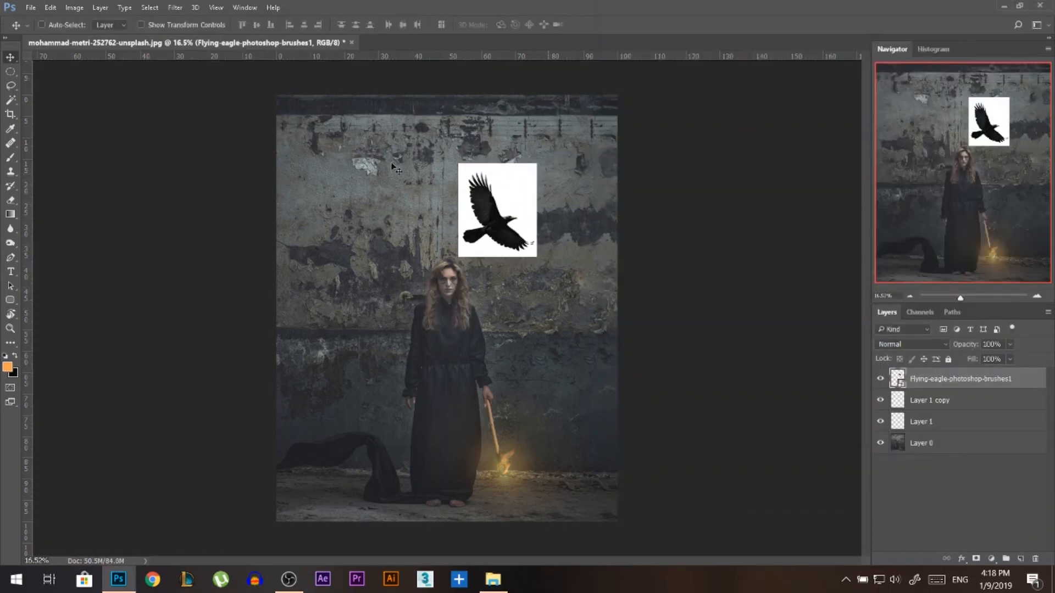
Select the bird's white background with the Magic Wand, rasterize the layer, delete the background and clear the selection.
key(w)
click(460, 225)
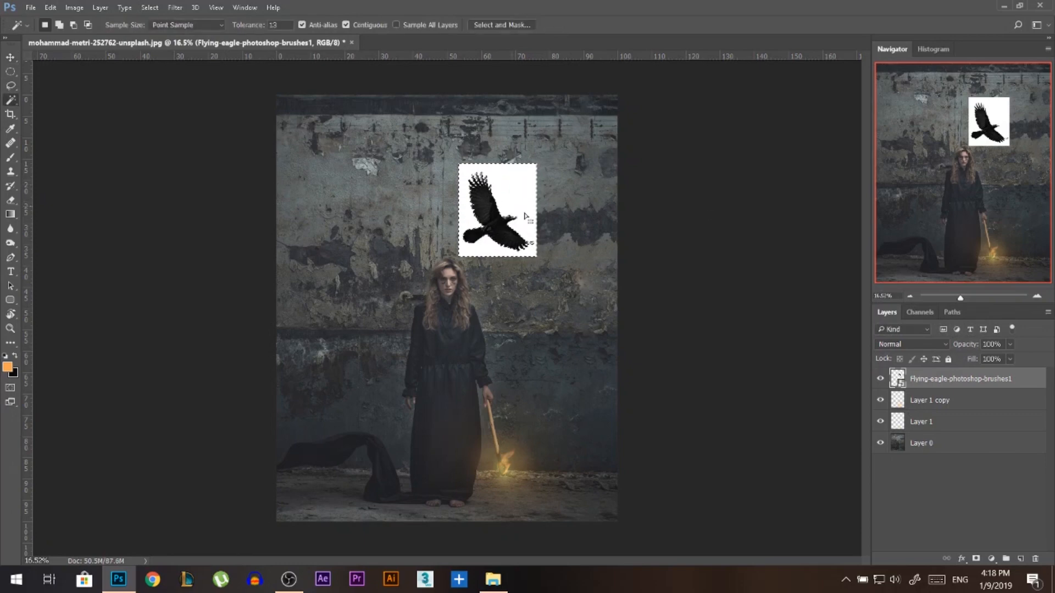
right_click(982, 379)
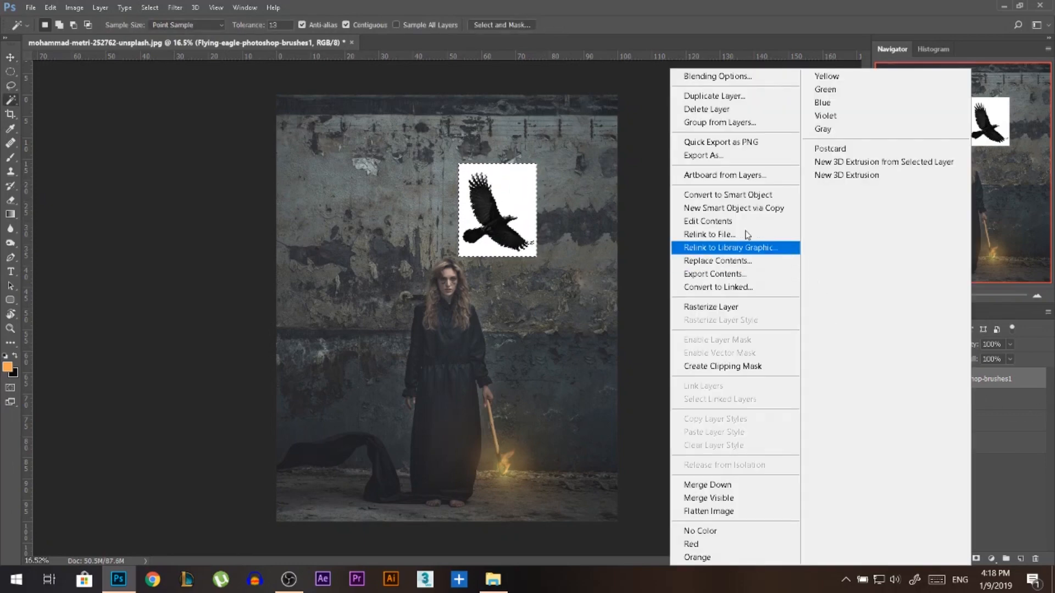
click(684, 307)
key(Delete)
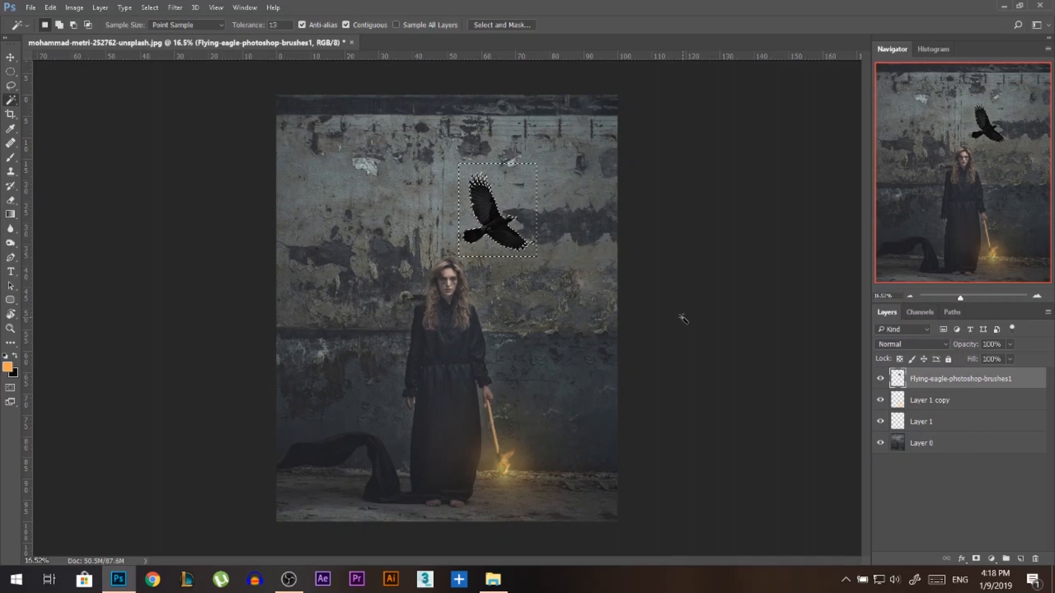
key(ctrl+d)
Scale the bird up to about 147% and place it in the photo's upper-right corner.
key(ctrl+t)
drag(535, 171, 627, 90)
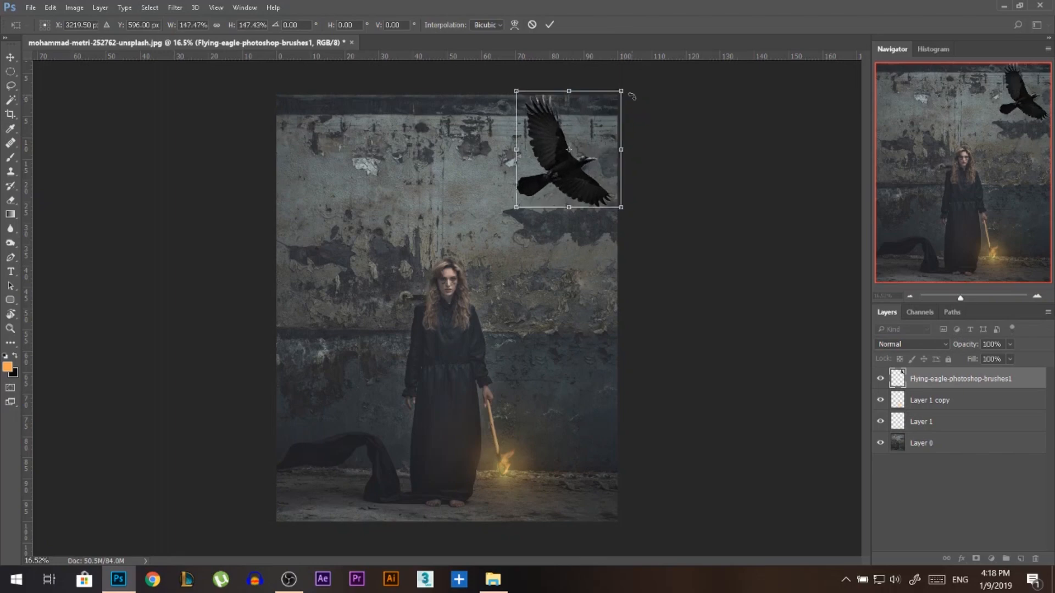
key(Return)
Apply a Gaussian Blur to the bird so it looks out of focus.
key(w)
click(168, 8)
mouse_move(255, 158)
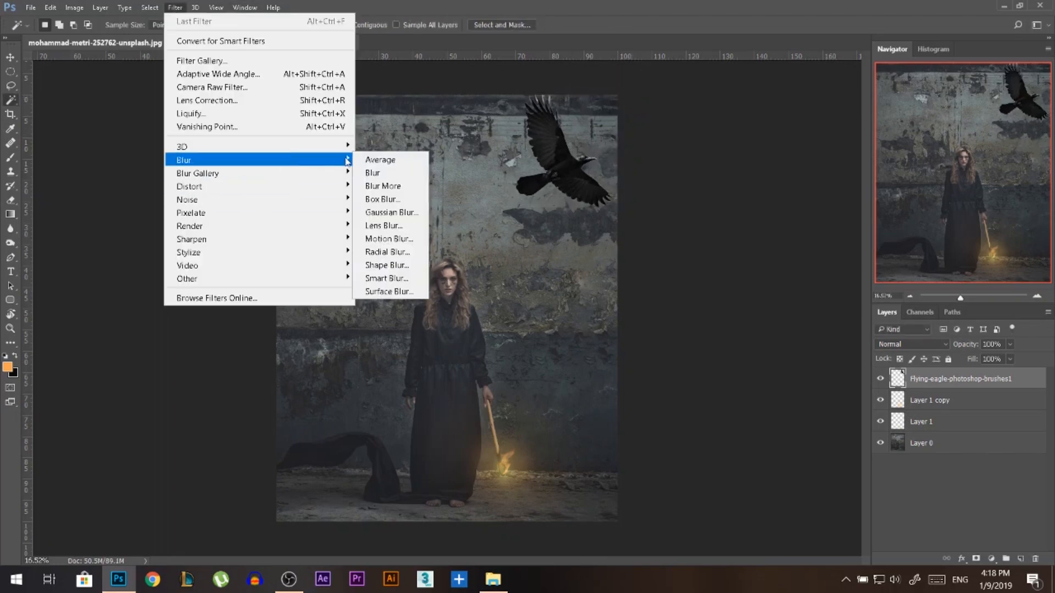
click(385, 212)
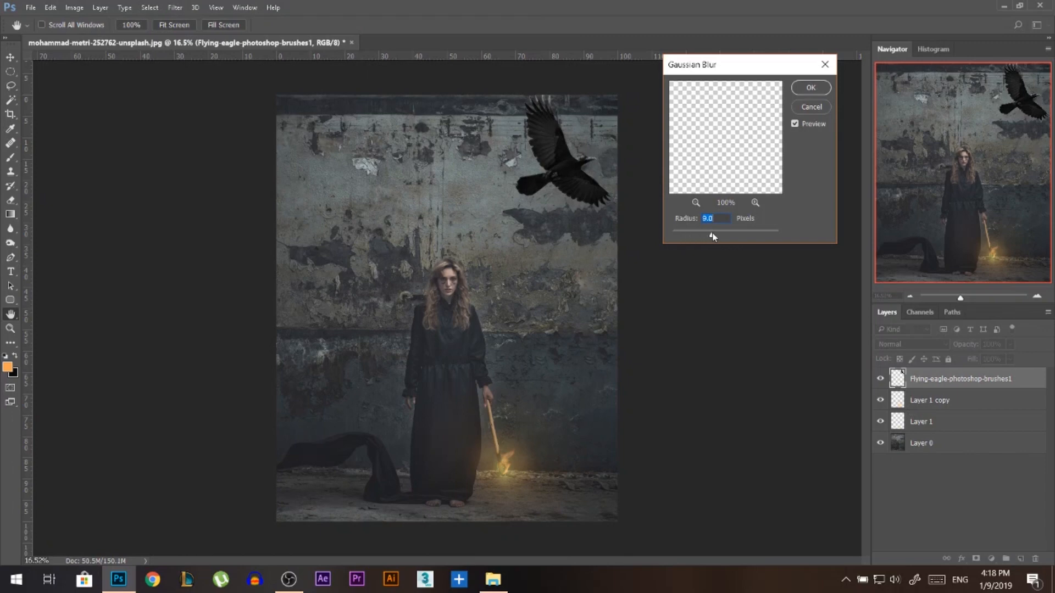
drag(718, 237, 719, 240)
click(811, 88)
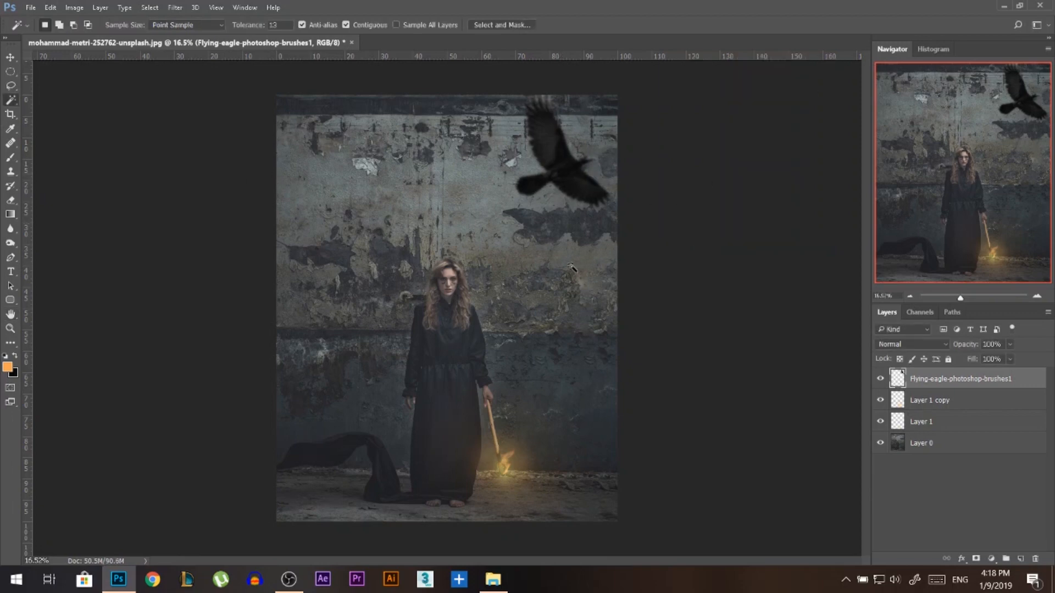
Lift the bird's blacks with a Curves adjustment by raising the output of the black point.
click(10, 57)
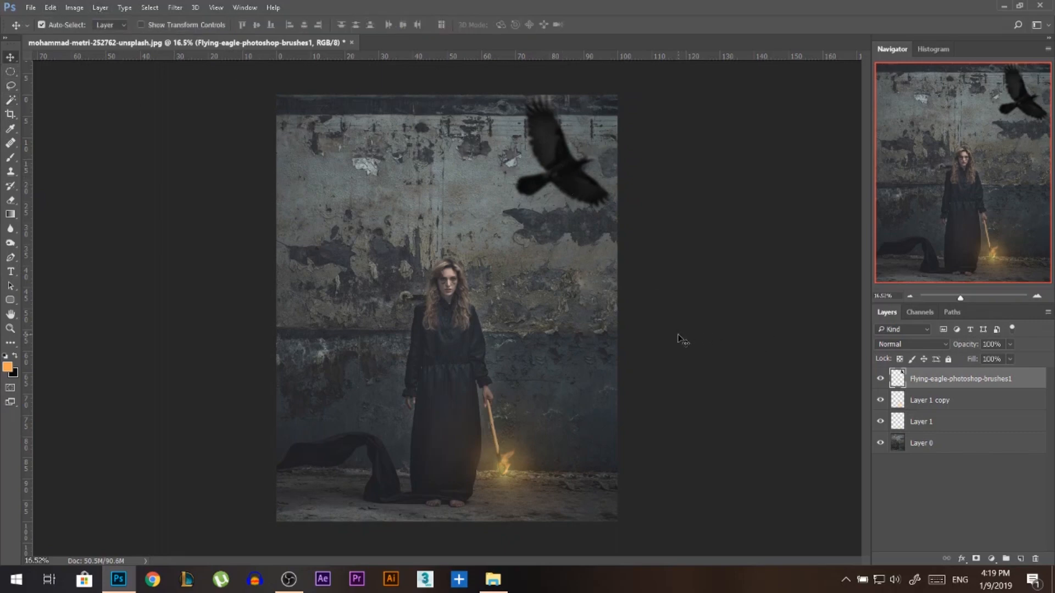
key(ctrl+m)
drag(627, 247, 629, 245)
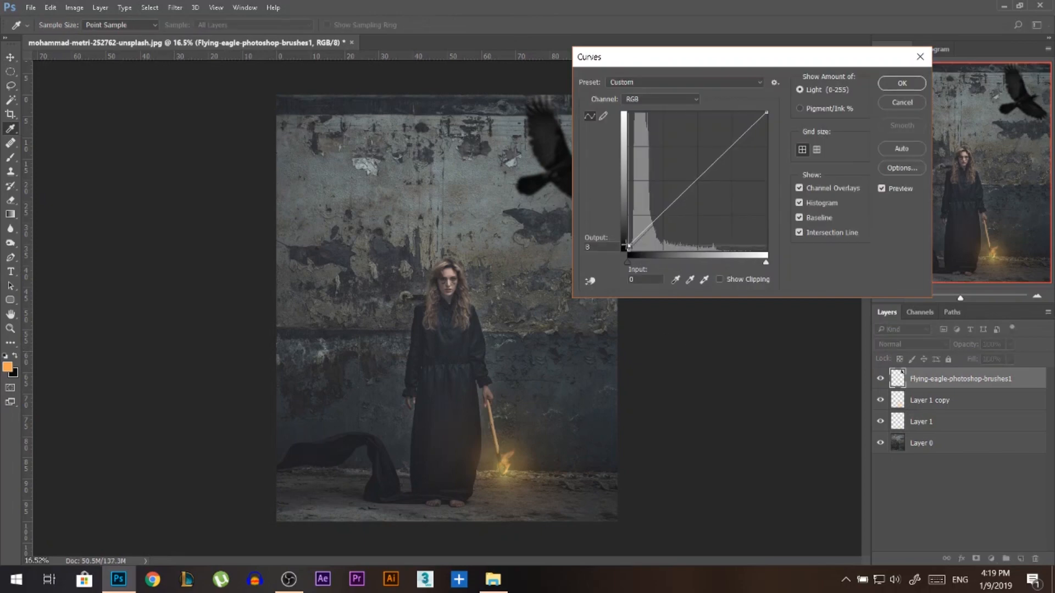
drag(661, 62, 735, 55)
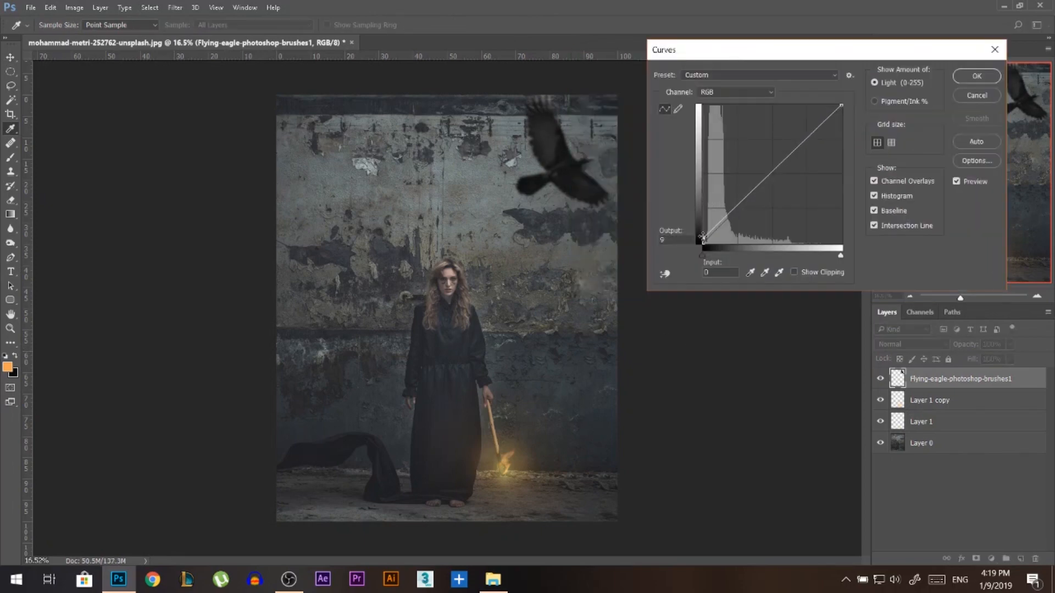
drag(703, 239, 703, 233)
click(997, 75)
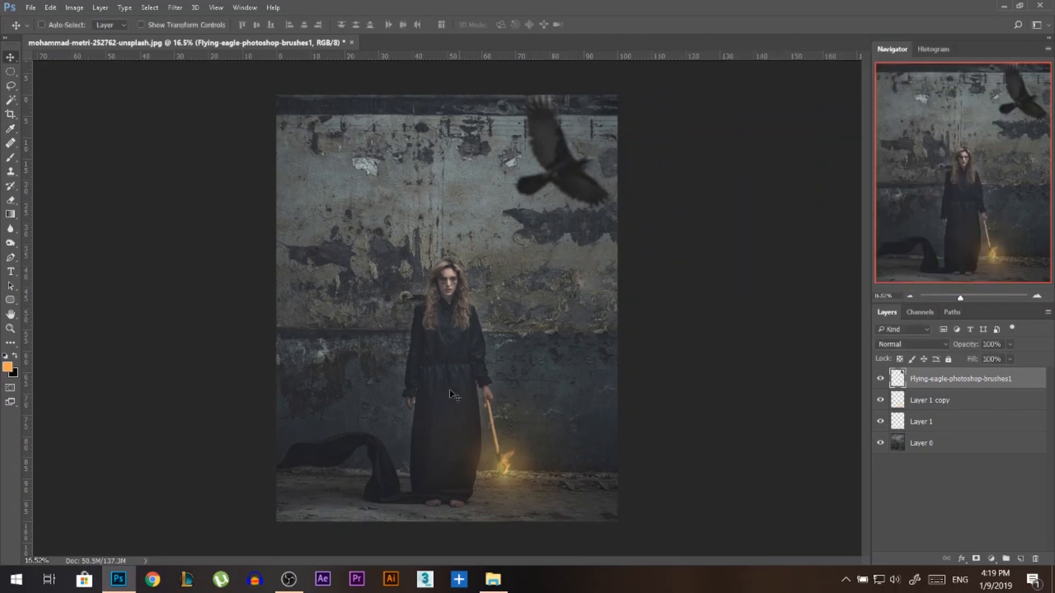
Shift the bird's shadows slightly towards cyan with Color Balance to match the wall.
scroll(466, 380, up, 2)
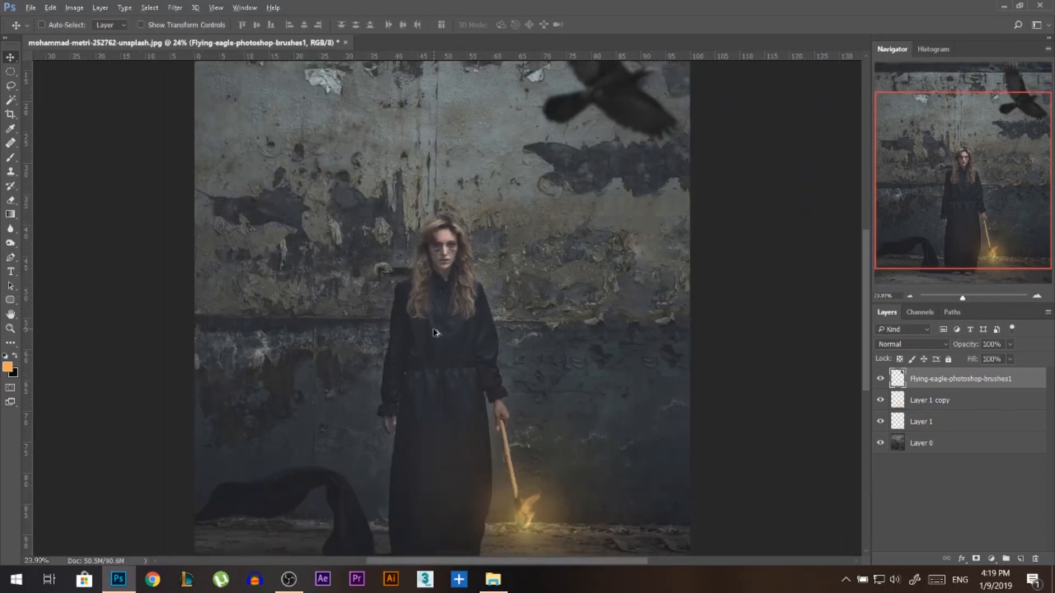
scroll(435, 333, down, 1)
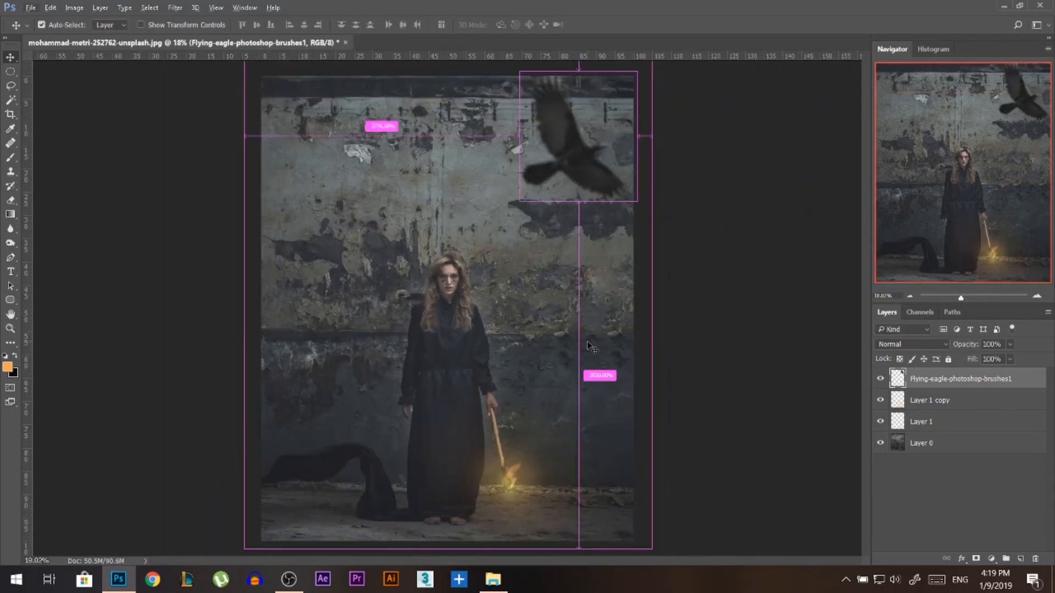
key(ctrl+b)
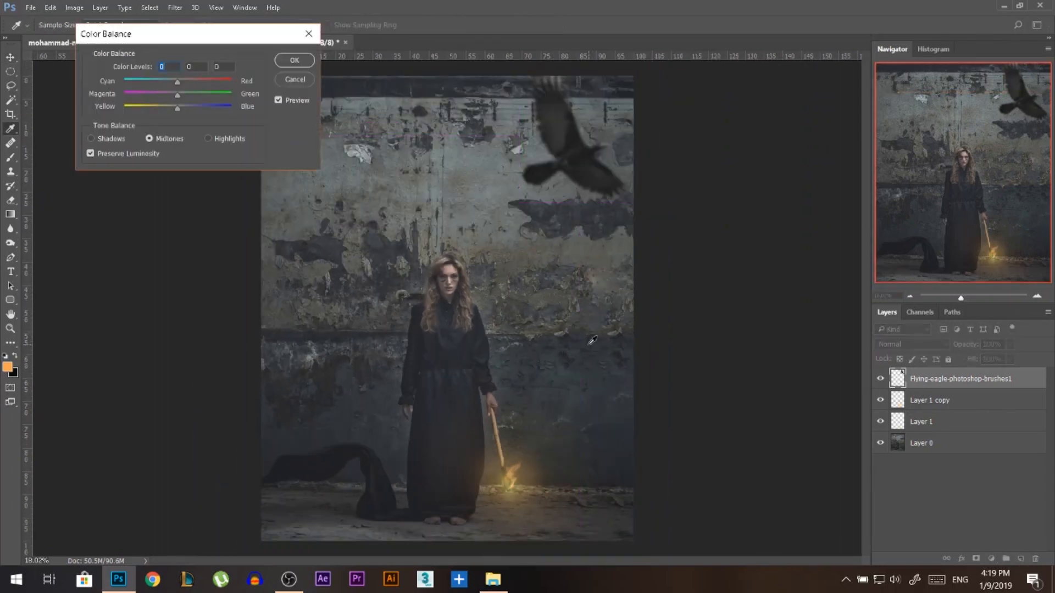
click(91, 138)
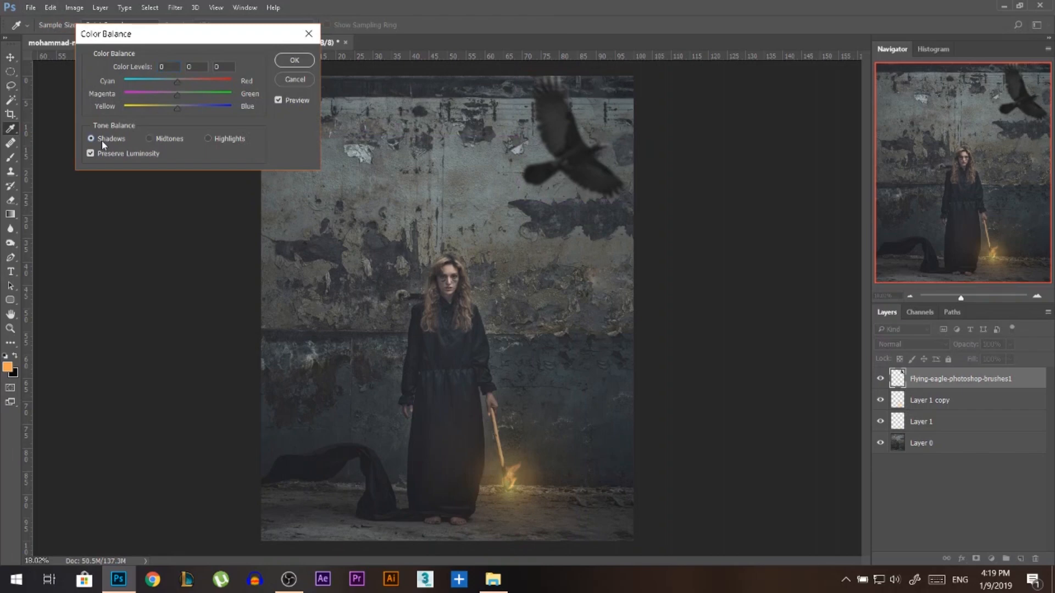
click(175, 81)
click(283, 62)
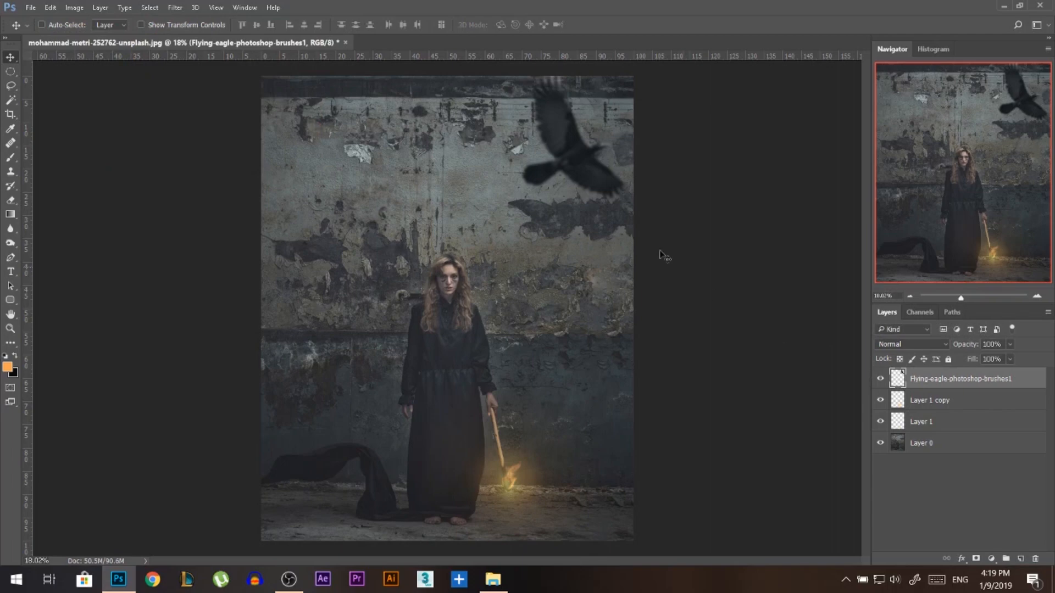
Enlarge the blurred bird around its centre in the photo's upper-right corner.
scroll(583, 182, down, 2)
key(ctrl+t)
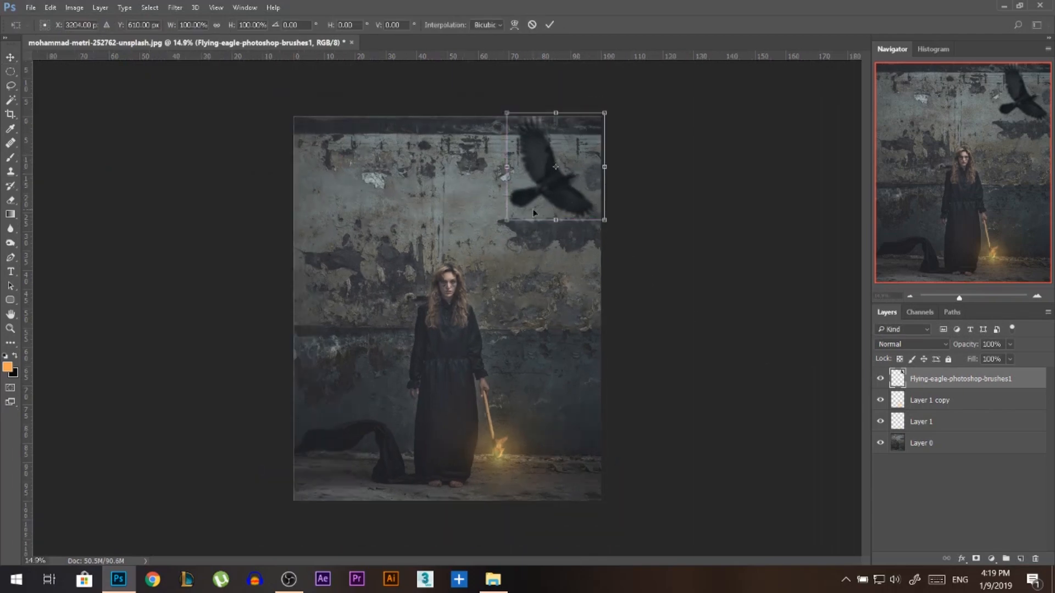
drag(504, 222, 490, 238)
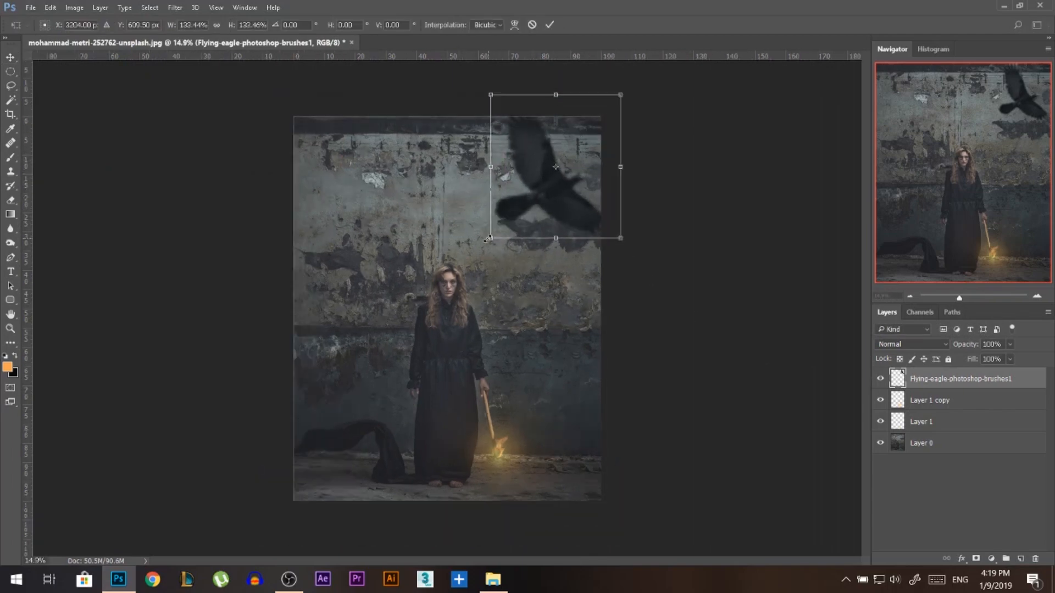
drag(626, 98, 622, 102)
key(Return)
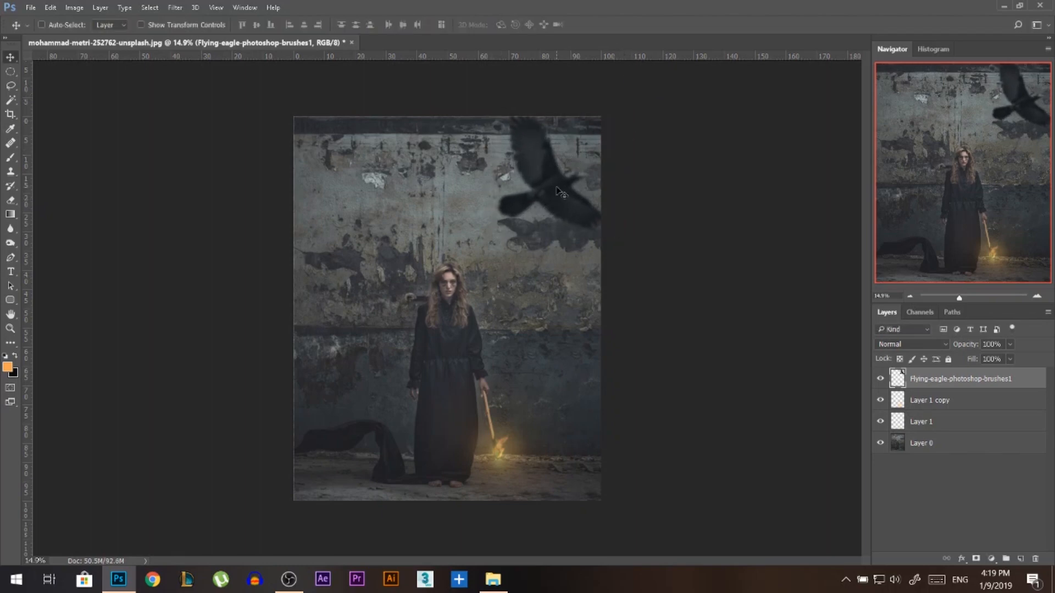
scroll(536, 317, up, 1)
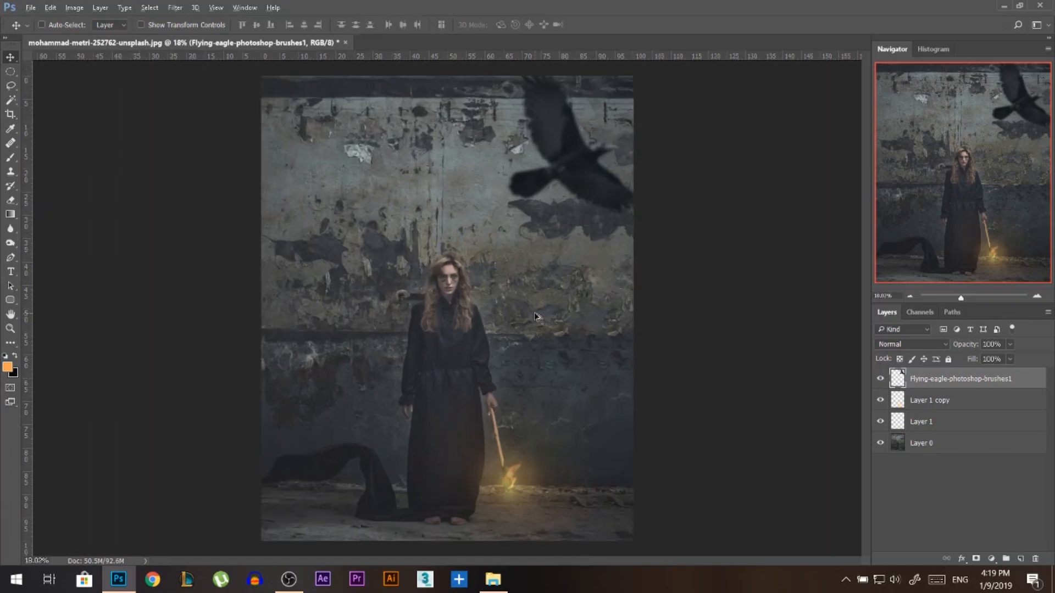
Place rose-hd-png-rose-png-hd-667.png into the photo, scaled down and rotated 135° so the bloom points downwards beside the woman's arm.
click(493, 579)
scroll(881, 258, down, 1)
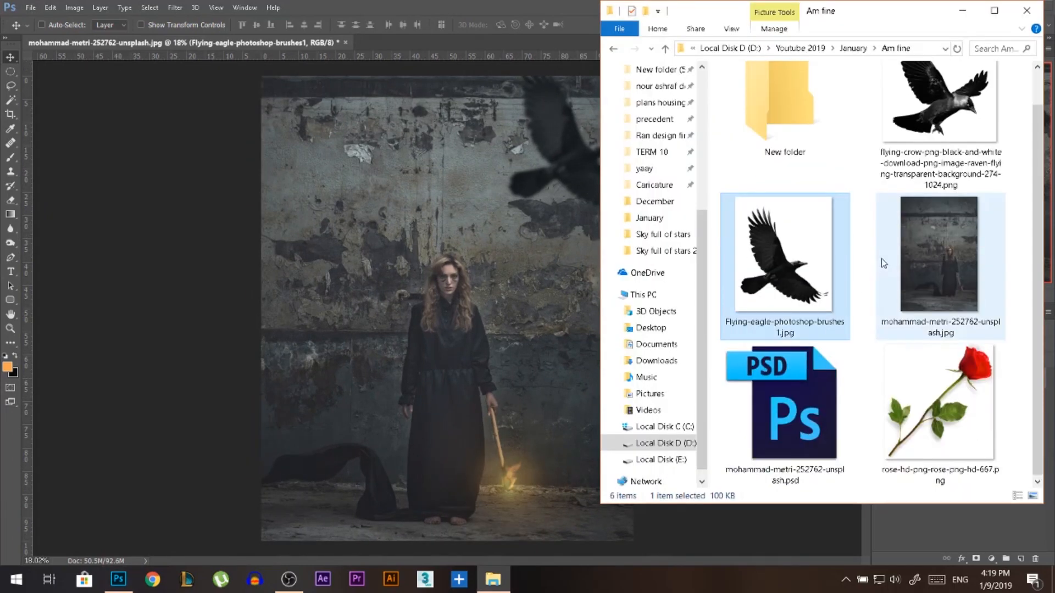
drag(941, 403, 471, 359)
drag(462, 316, 416, 372)
drag(441, 334, 390, 463)
key(Return)
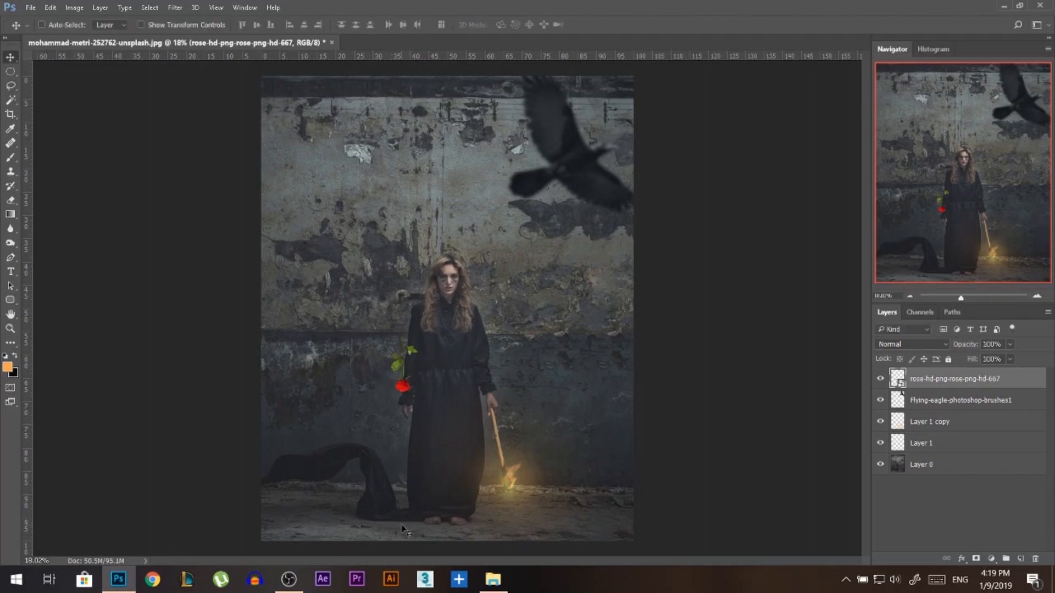
Move the rose down so its stem hangs from the woman's empty hand.
scroll(401, 525, up, 8)
scroll(394, 336, up, 2)
scroll(413, 373, down, 7)
drag(385, 247, 397, 361)
key(ctrl+t)
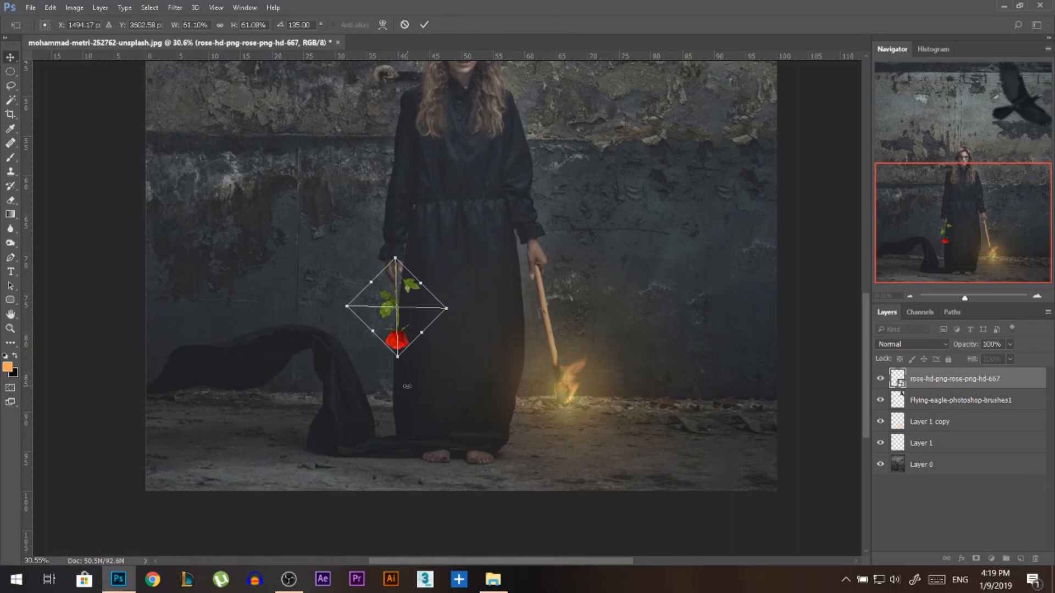
key(Return)
Rasterize the rose smart object hanging from the woman's hand so its pixels can be erased.
scroll(402, 300, up, 5)
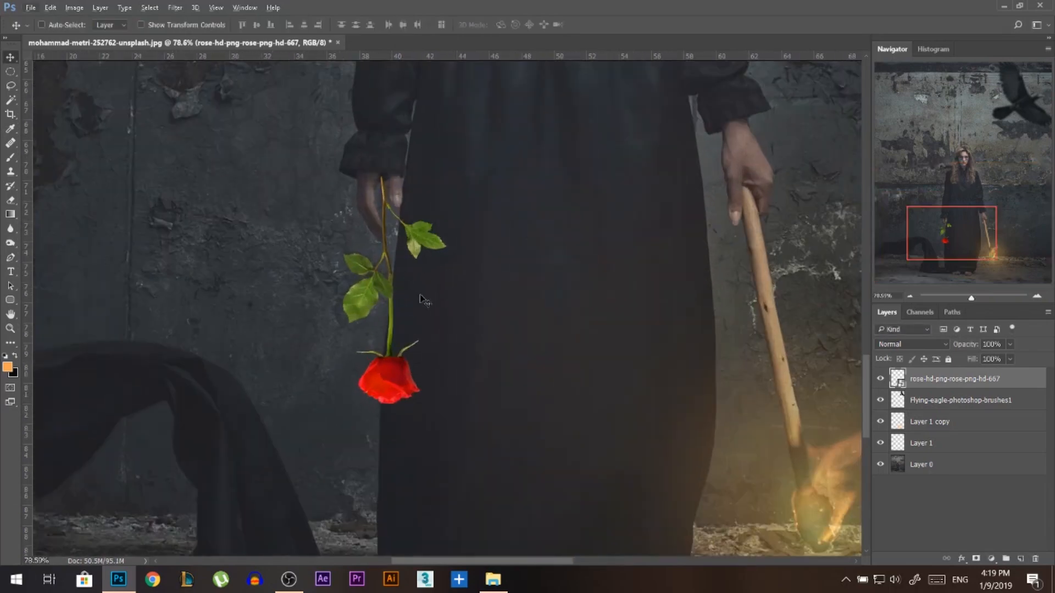
key(e)
key(alt+e)
key(Escape)
click(404, 286)
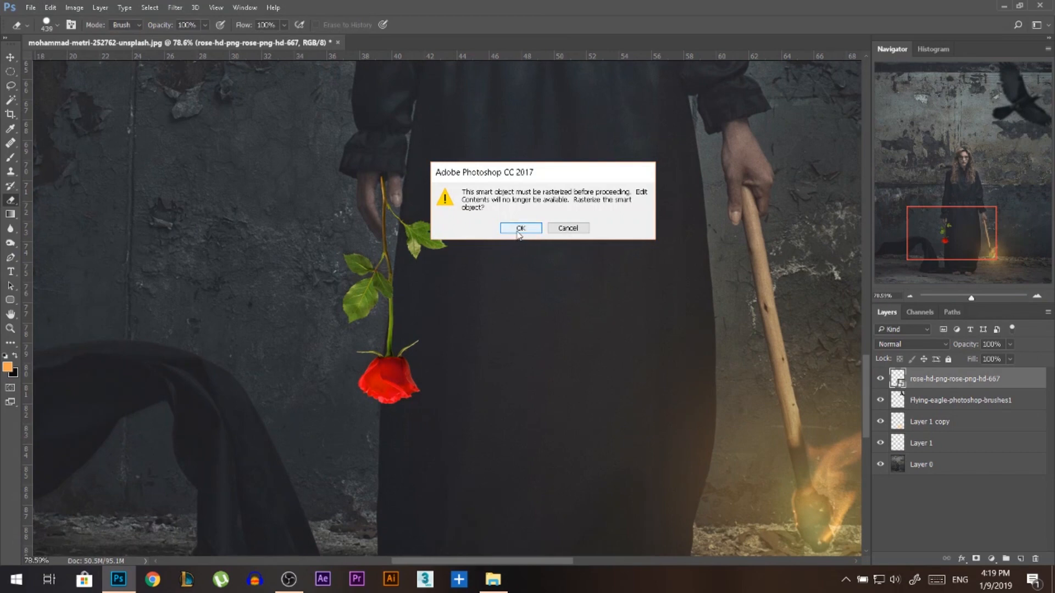
click(518, 229)
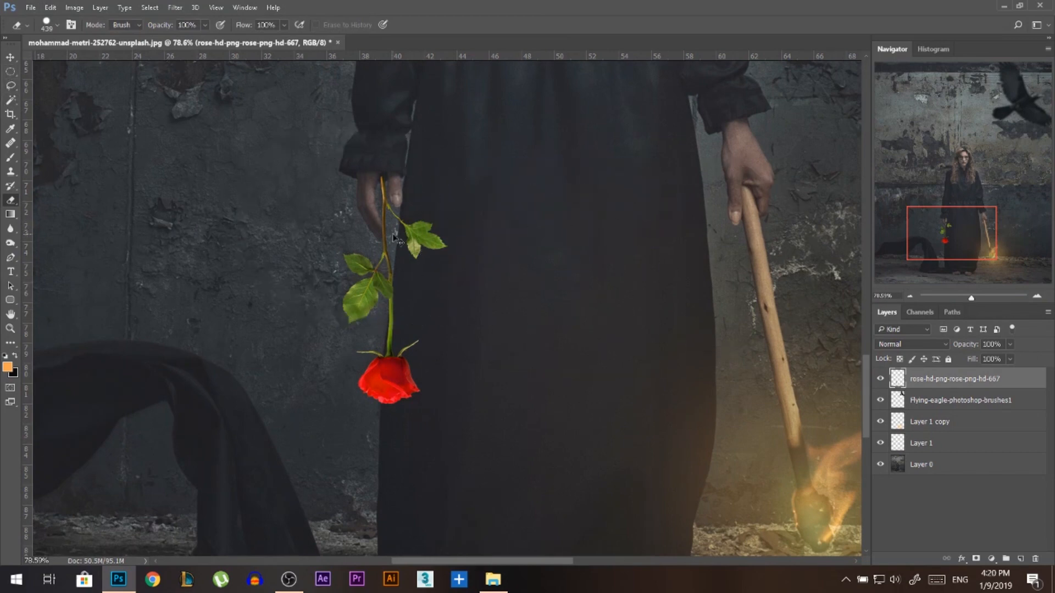
Mute the hand-held rose with Hue/Saturation, setting Saturation to -61 and Lightness to -32.
key(ctrl+u)
drag(785, 182, 778, 184)
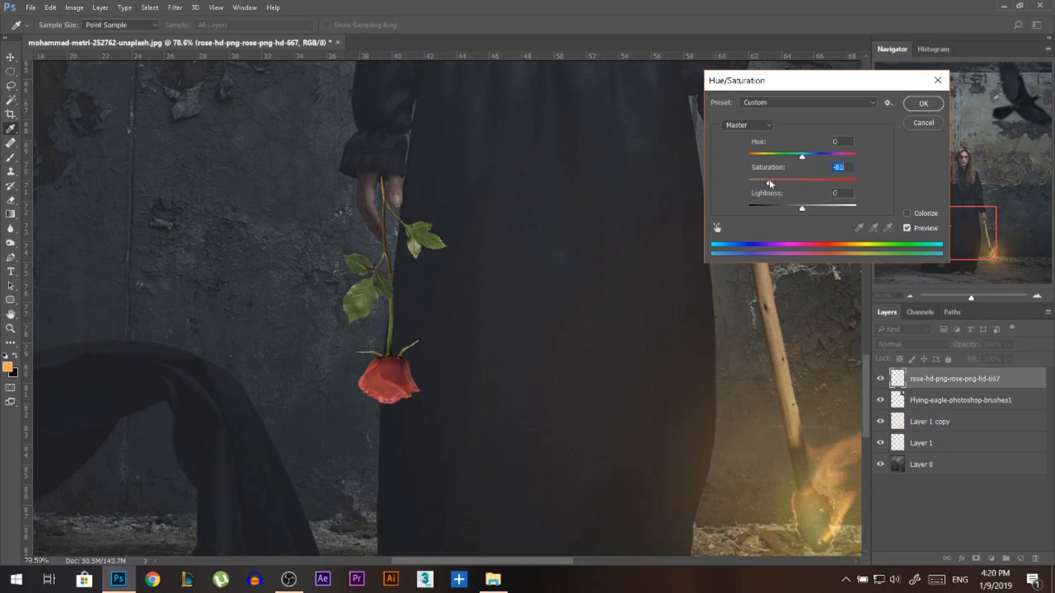
drag(795, 213, 787, 212)
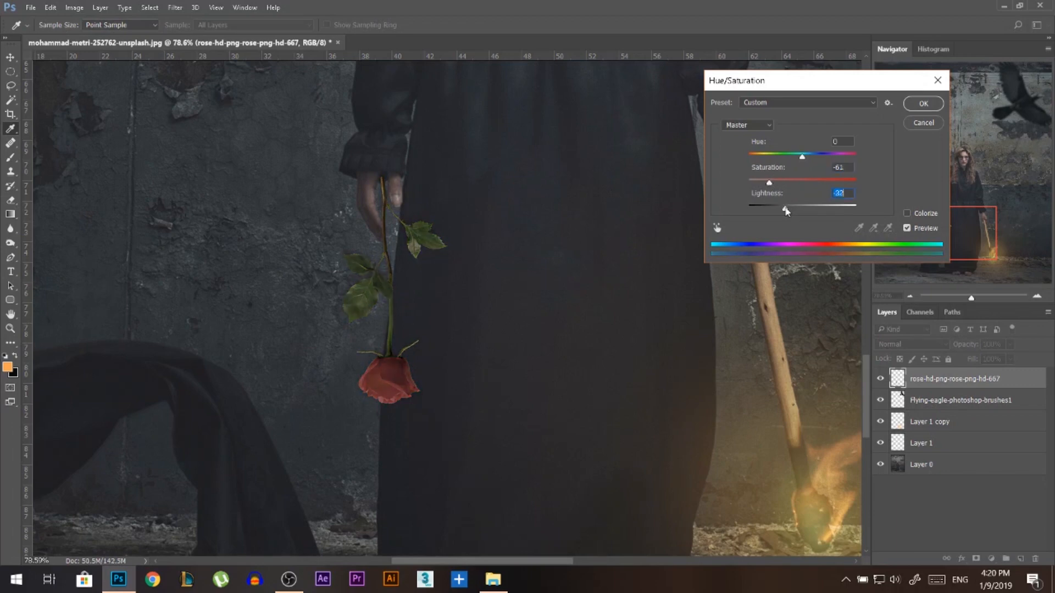
click(923, 103)
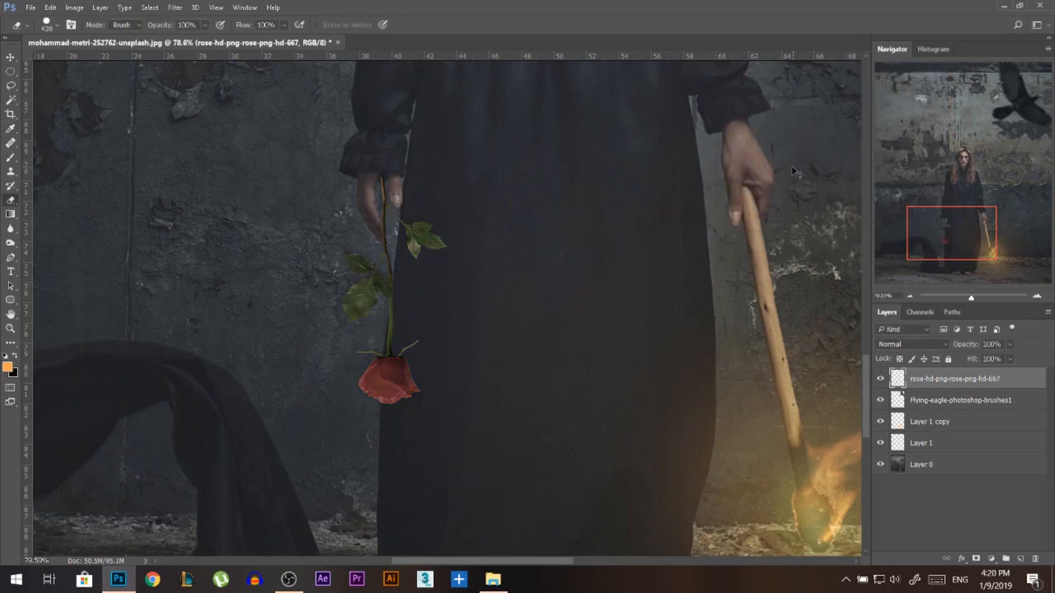
Darken and flatten the hand-held rose with Curves, lowering the white point's output to 141 and lifting the black point slightly.
key(ctrl+m)
drag(702, 243, 703, 238)
drag(837, 108, 846, 172)
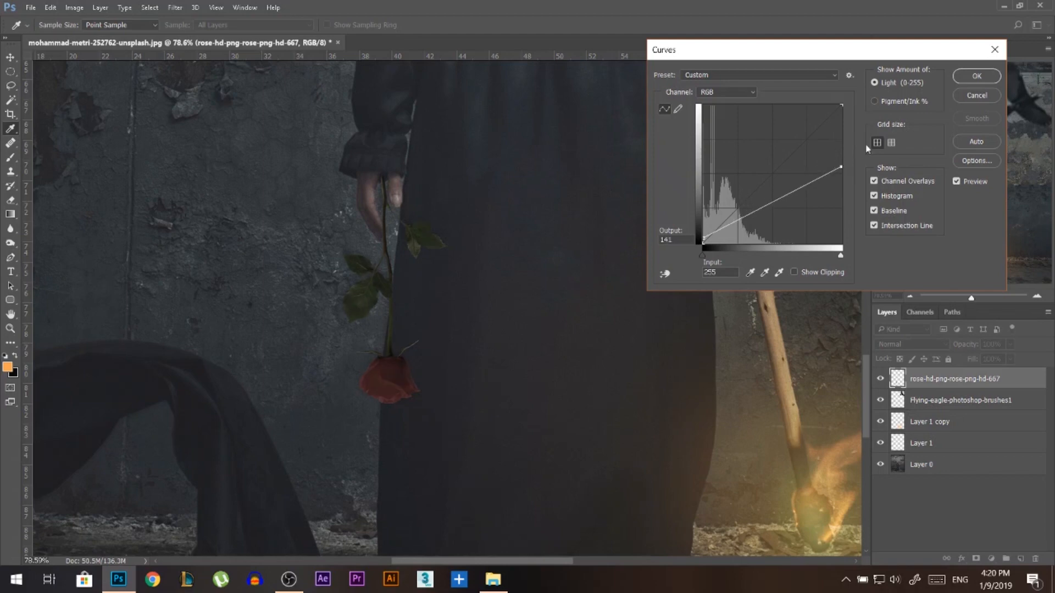
click(968, 83)
Scale the hand-held rose down to about 70% and raise it so the stem sits between the woman's fingers.
scroll(380, 337, down, 8)
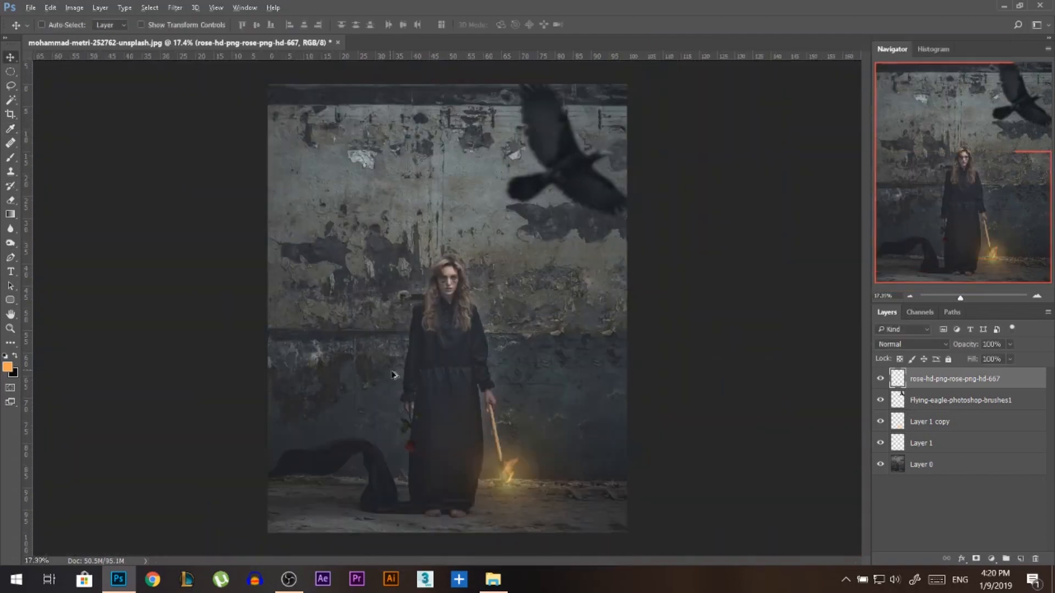
scroll(417, 466, up, 6)
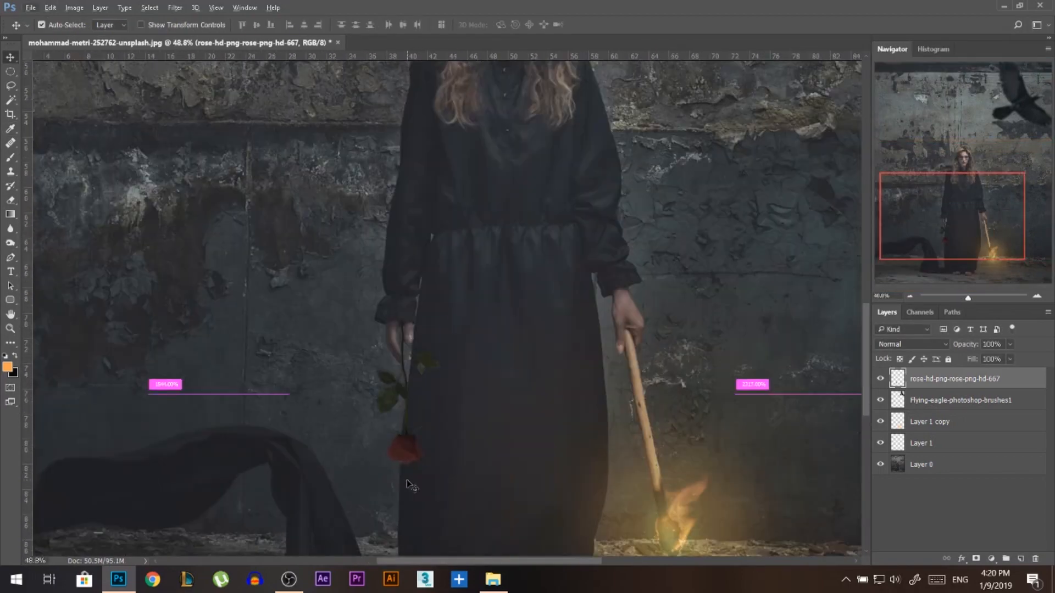
key(ctrl+t)
drag(442, 469, 419, 394)
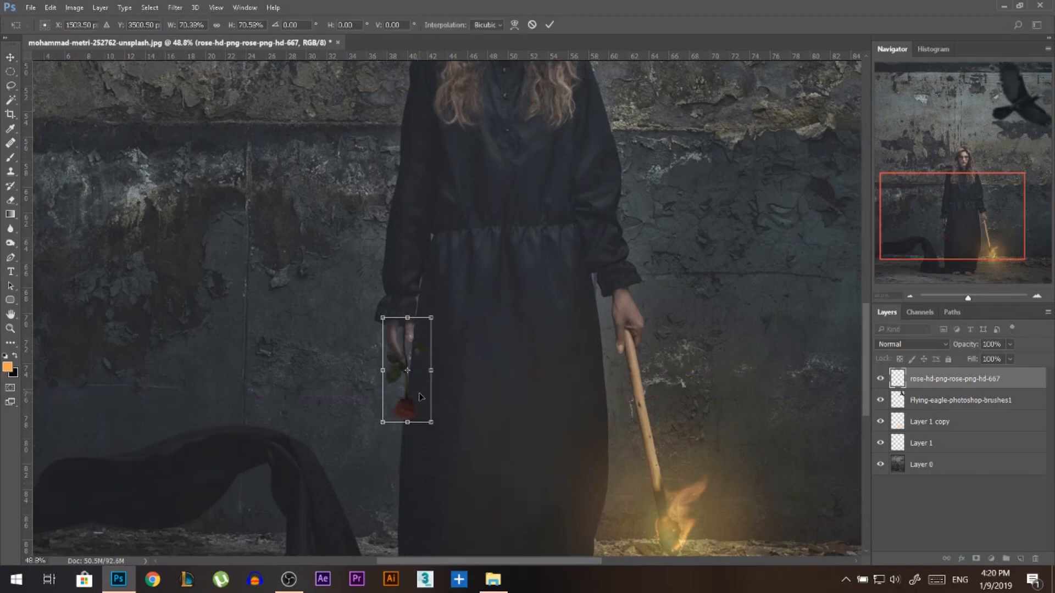
key(Return)
Erase the stem tip overlapping the sleeve cuff and nudge the rose slightly right between the fingers.
scroll(412, 371, up, 6)
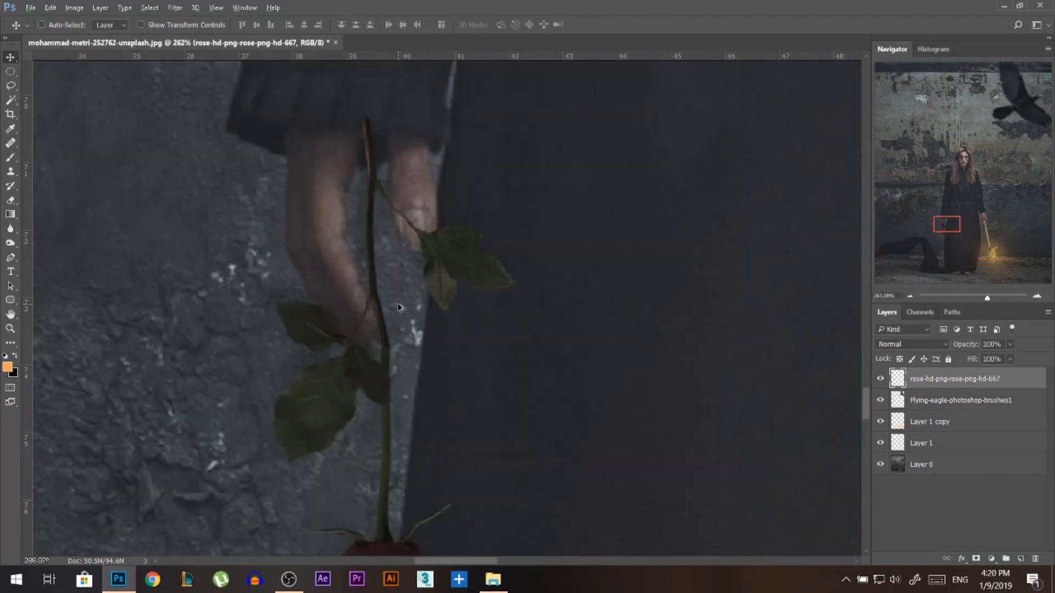
scroll(401, 365, down, 2)
key(e)
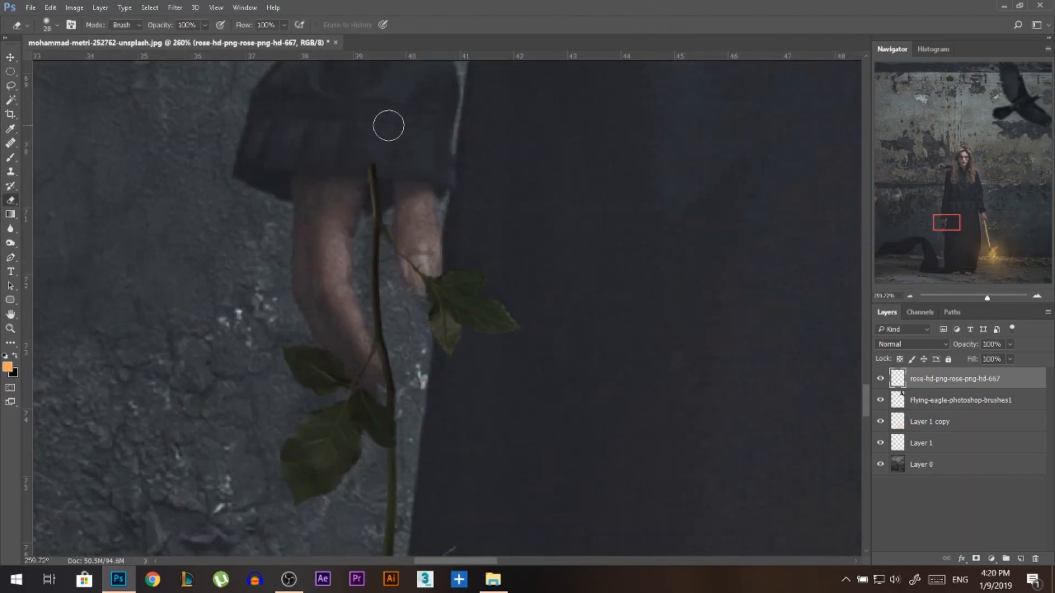
scroll(453, 256, up, 1)
key(v)
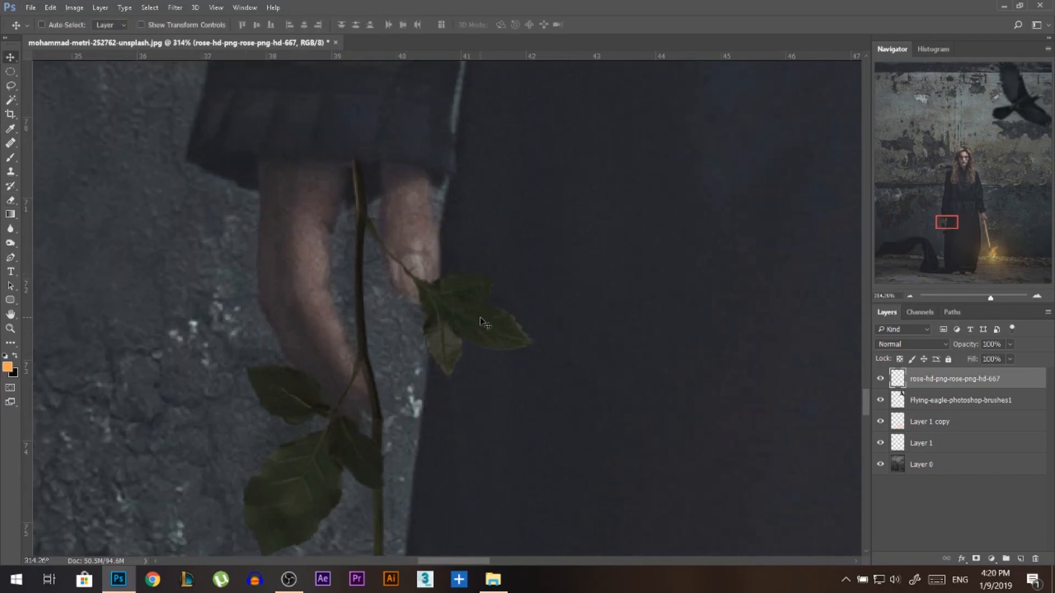
drag(476, 321, 481, 325)
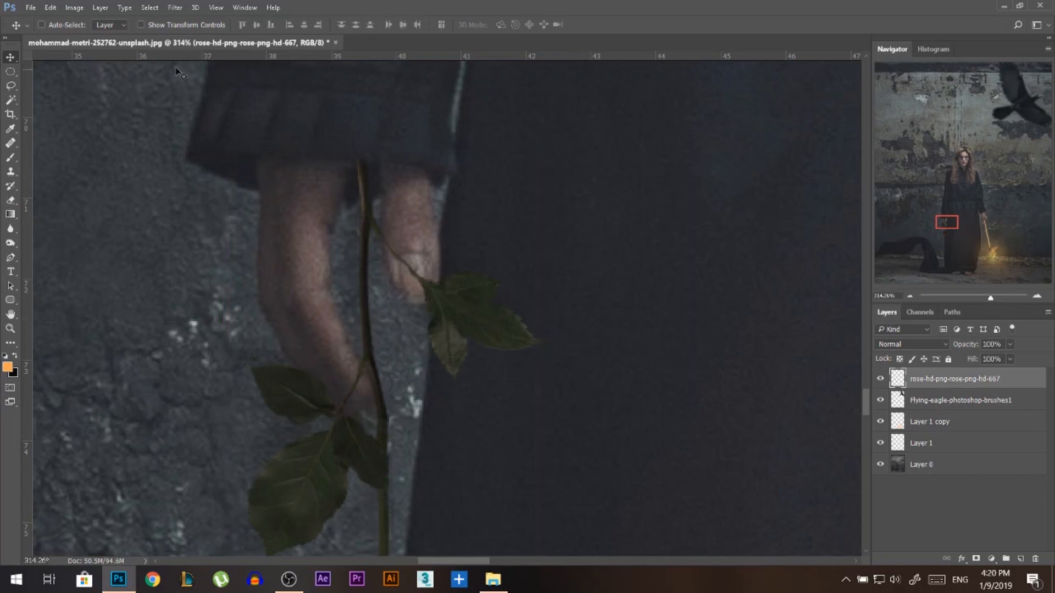
Add grain with an amount of 13 to the hand-held rose using the Camera Raw Filter.
click(175, 8)
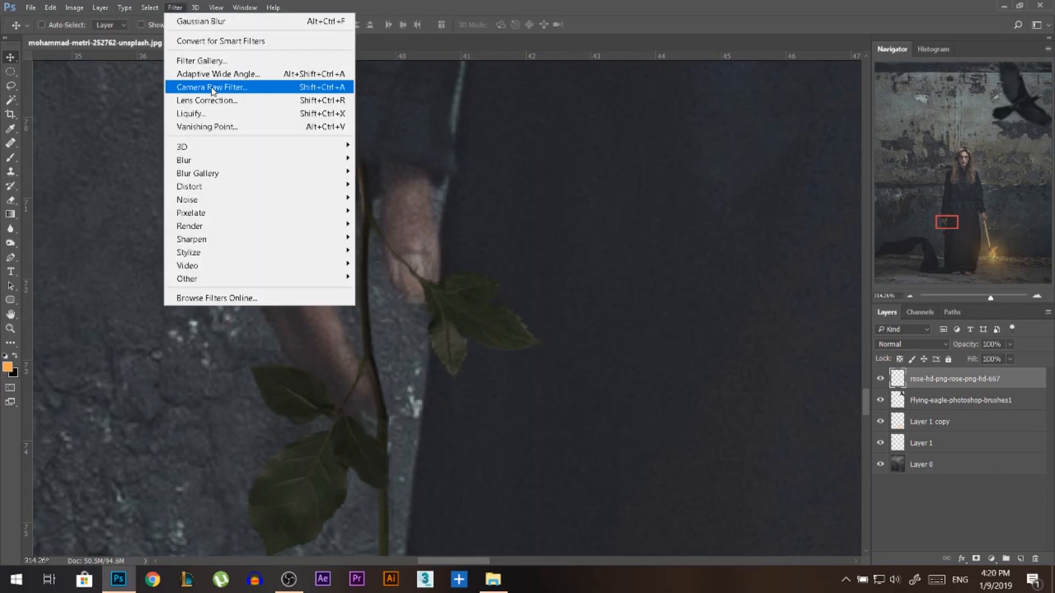
click(212, 88)
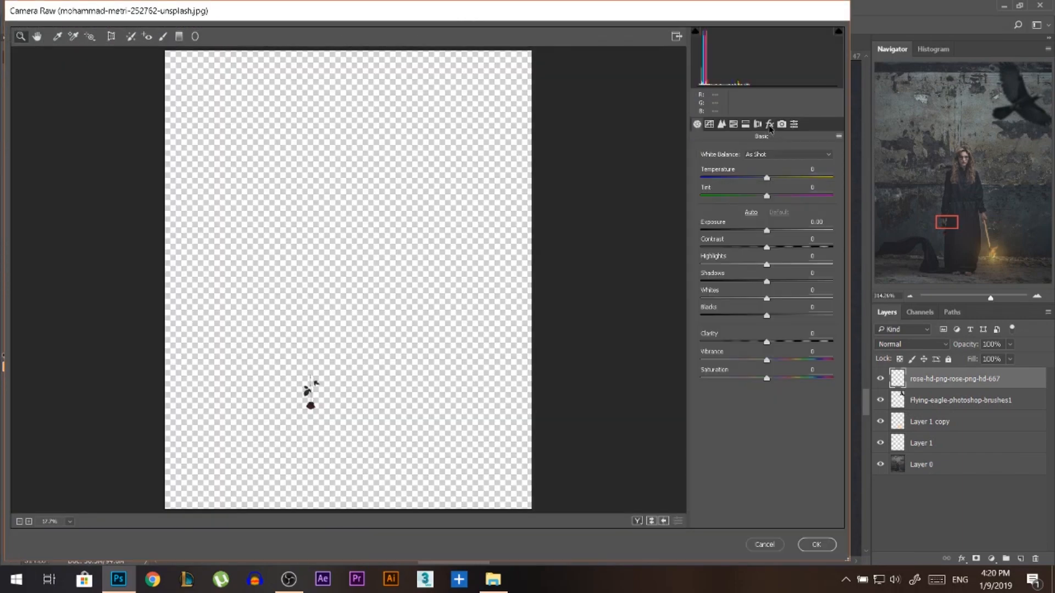
click(769, 126)
drag(701, 212, 720, 218)
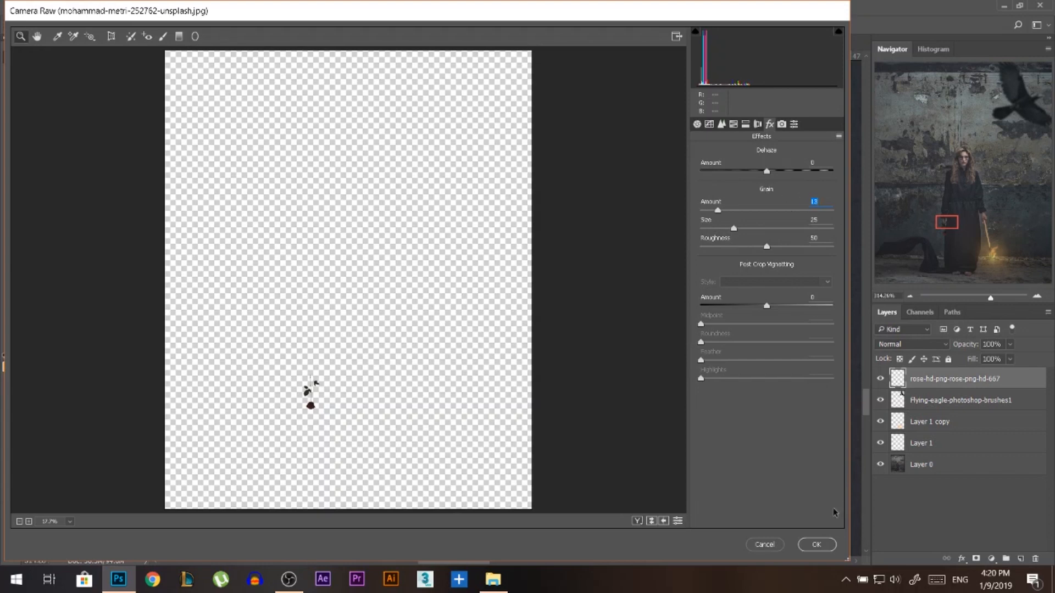
click(818, 545)
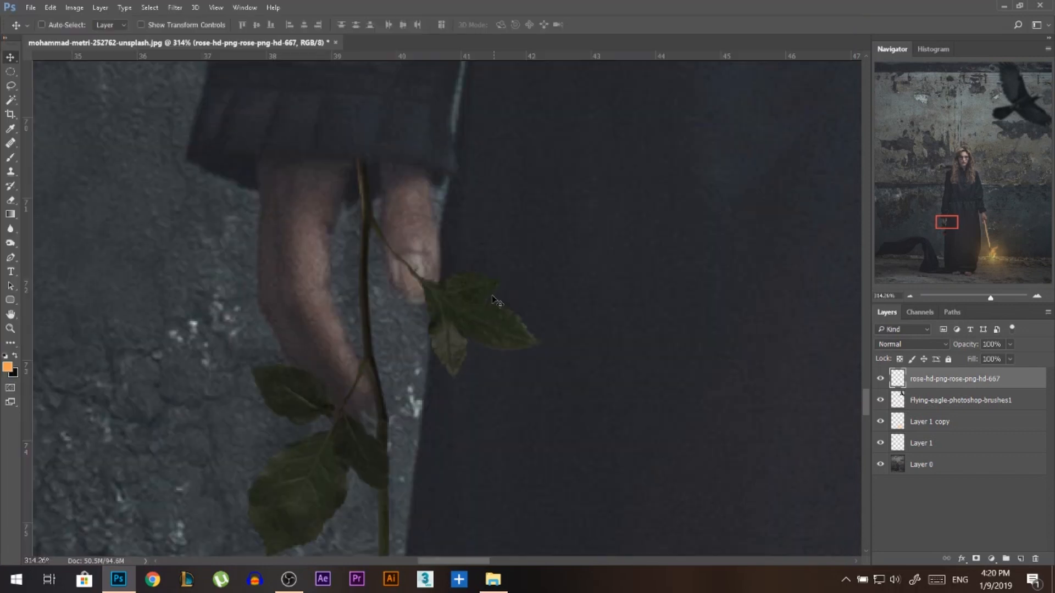
Place a second copy of rose-hd-png-rose-png-hd-667.png from the Am fine folder into the photo.
scroll(409, 307, down, 5)
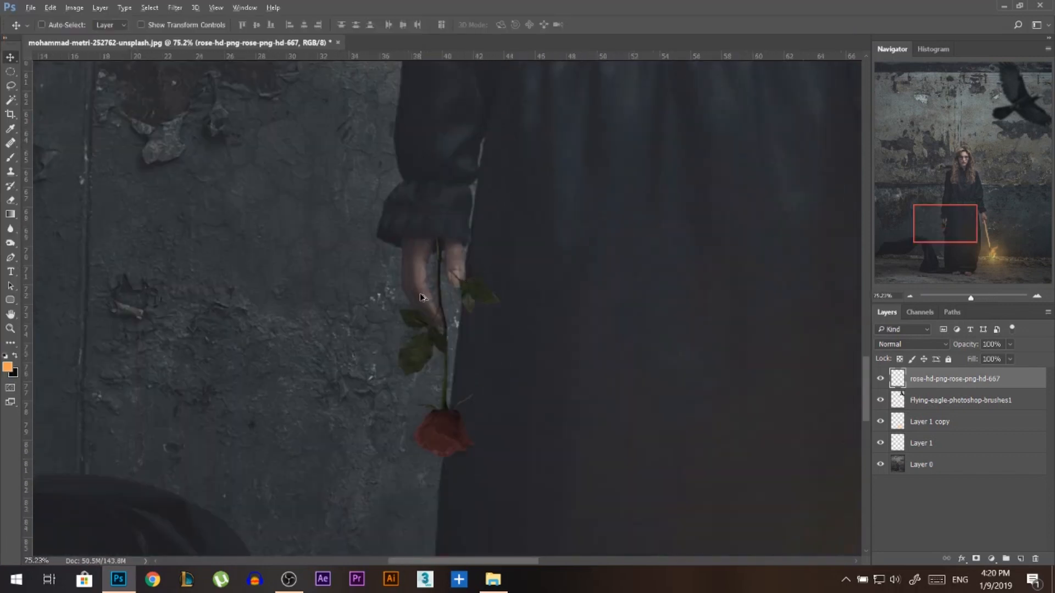
scroll(354, 294, down, 4)
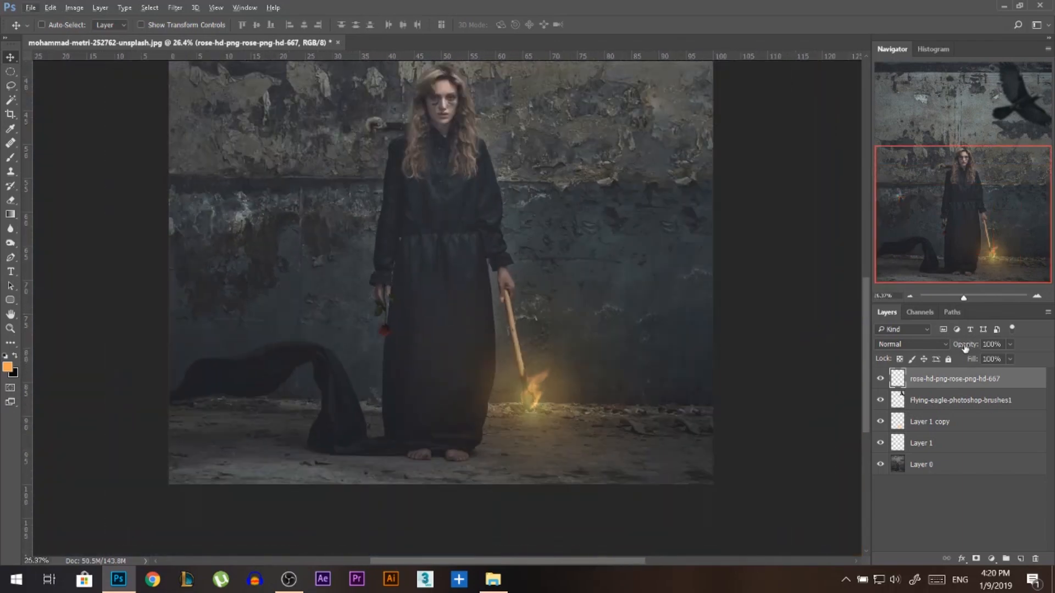
drag(965, 348, 966, 348)
scroll(466, 389, down, 4)
key(alt+Tab)
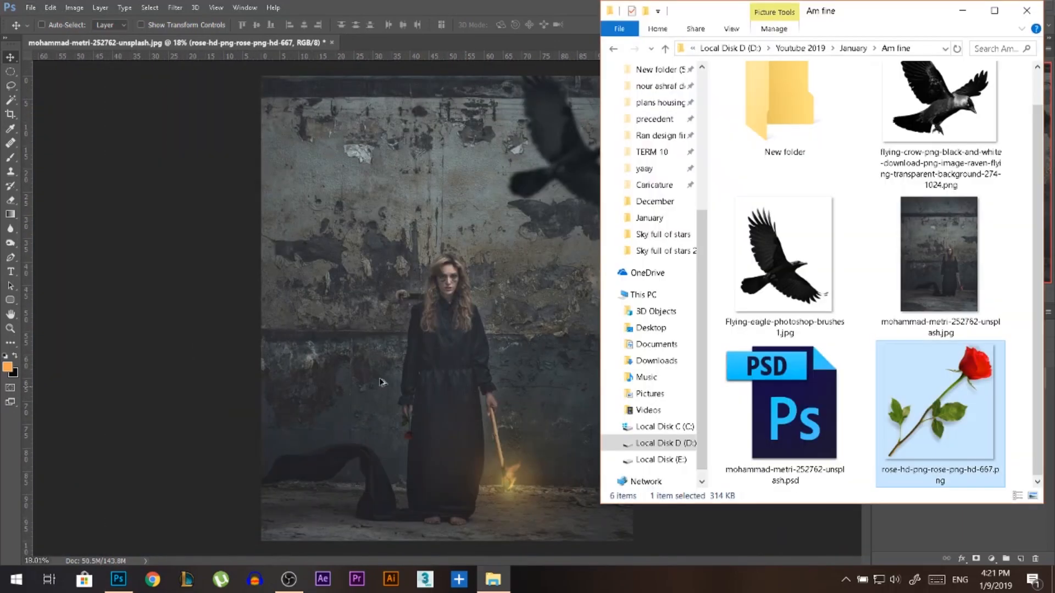
click(465, 412)
key(Return)
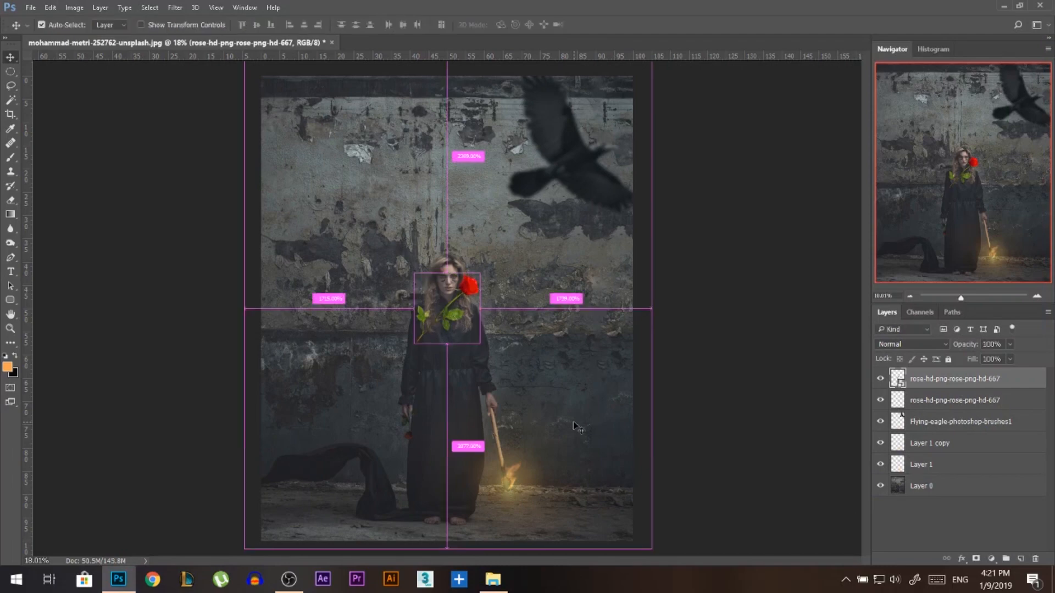
Rotate the new rose to -45°, enlarge it to about 194%, and stand it upright over the trailing fabric beside the woman.
key(ctrl+t)
drag(499, 267, 446, 184)
key(Return)
drag(516, 267, 375, 435)
key(ctrl+t)
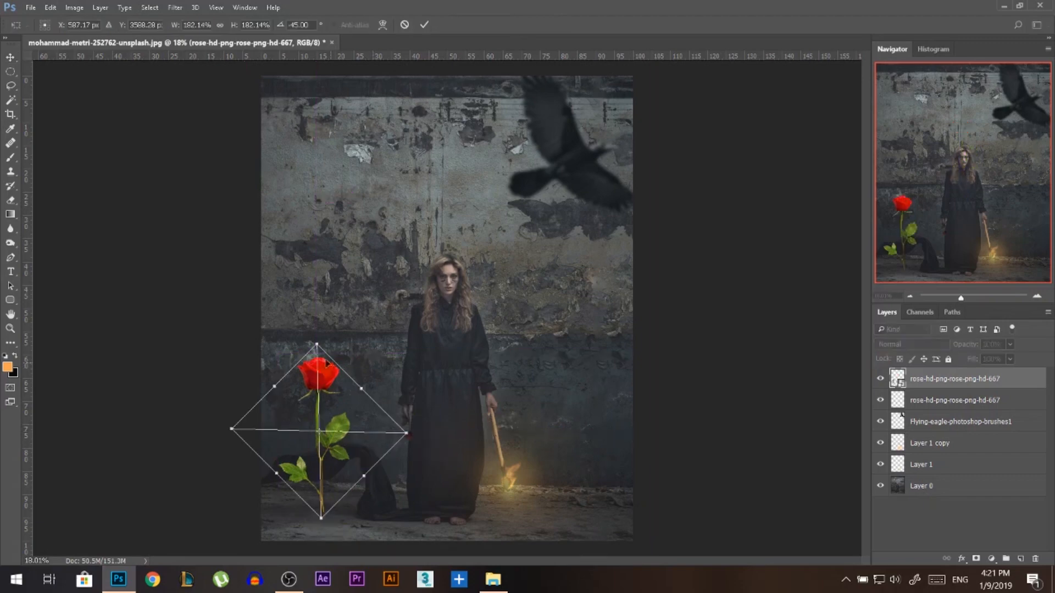
drag(345, 388, 351, 387)
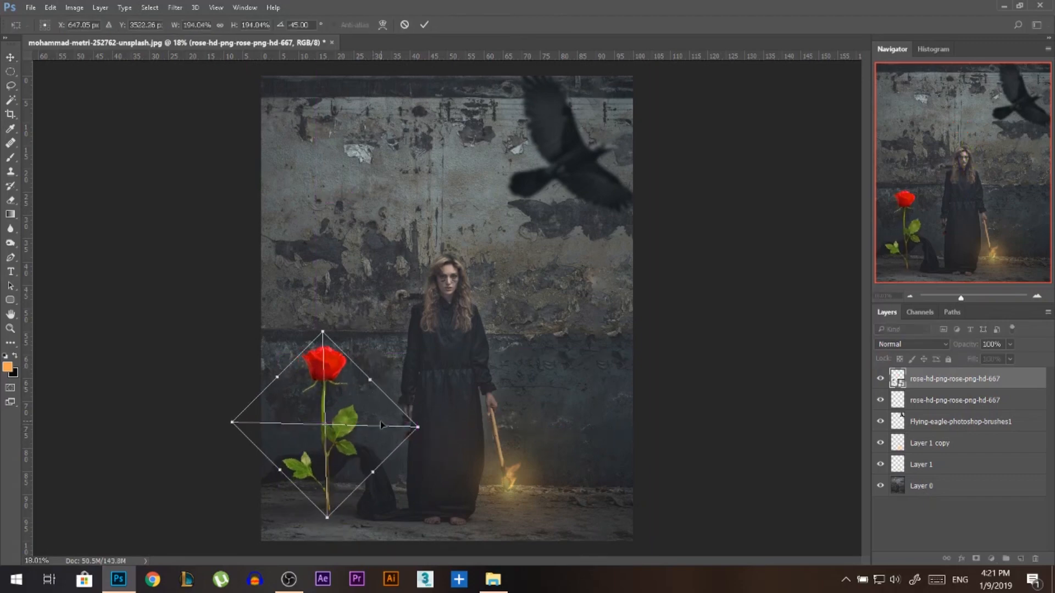
key(Return)
key(ctrl+t)
key(Return)
Lower the large rose layer's opacity to 14% so the fabric shows through.
scroll(330, 492, up, 3)
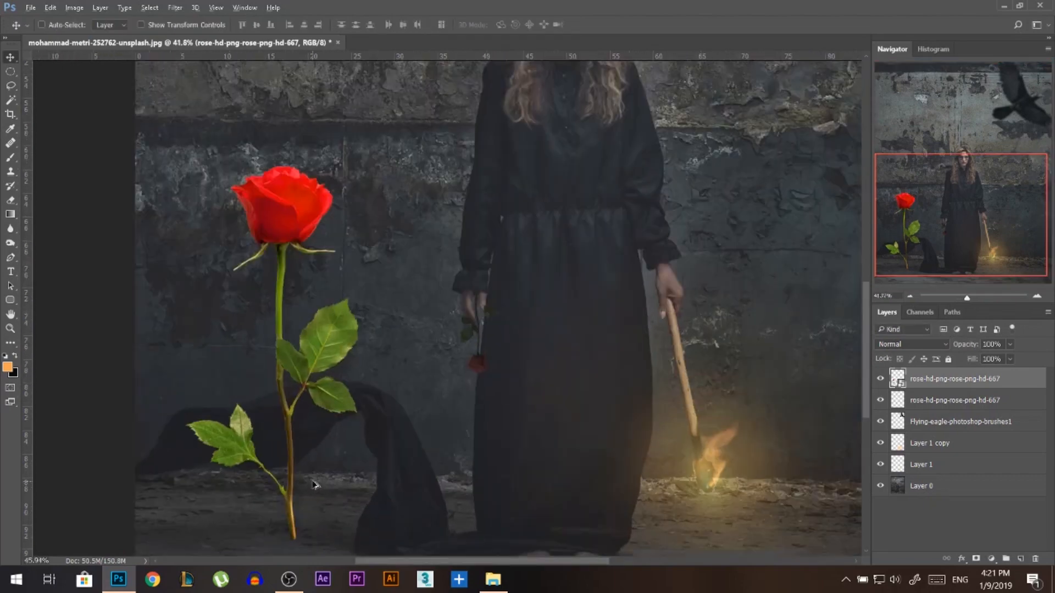
scroll(314, 484, up, 1)
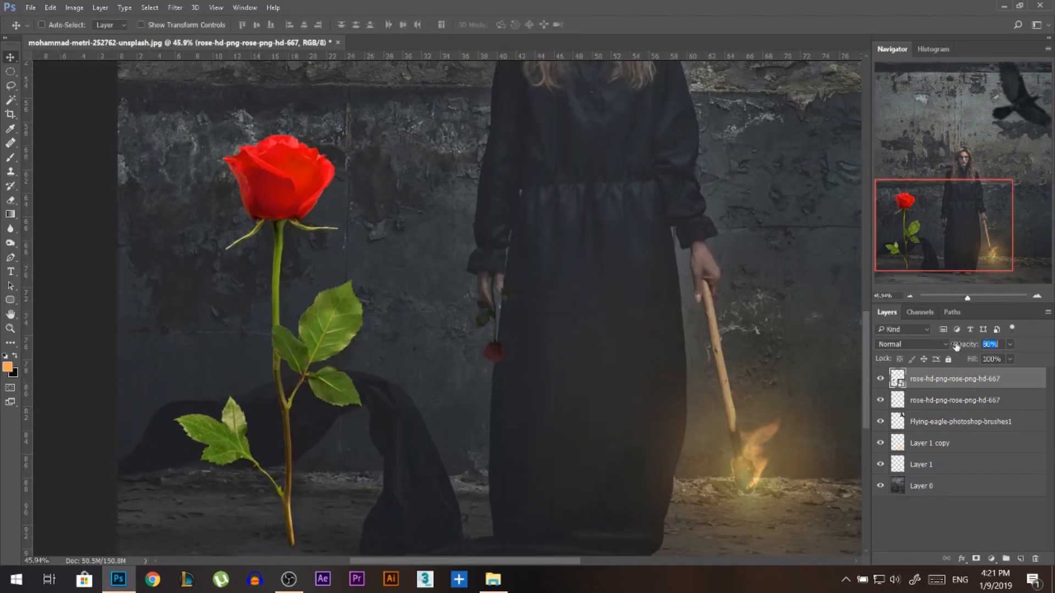
drag(956, 346, 915, 344)
Outline the area where the large rose's stem and leaves overlap the draped fabric with the Polygonal Lasso.
scroll(282, 408, up, 5)
right_click(10, 95)
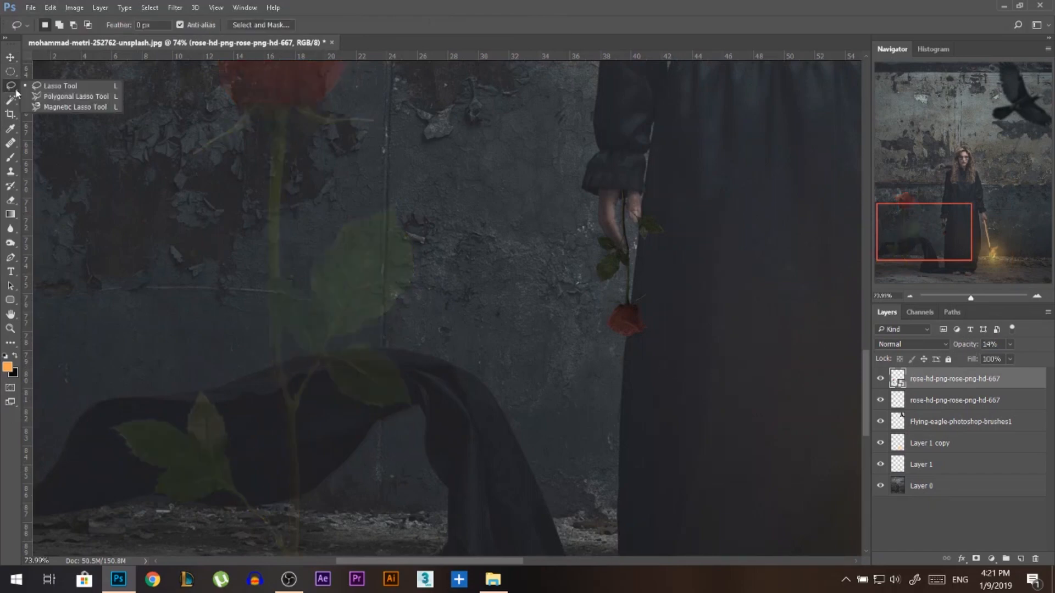
click(54, 94)
click(144, 493)
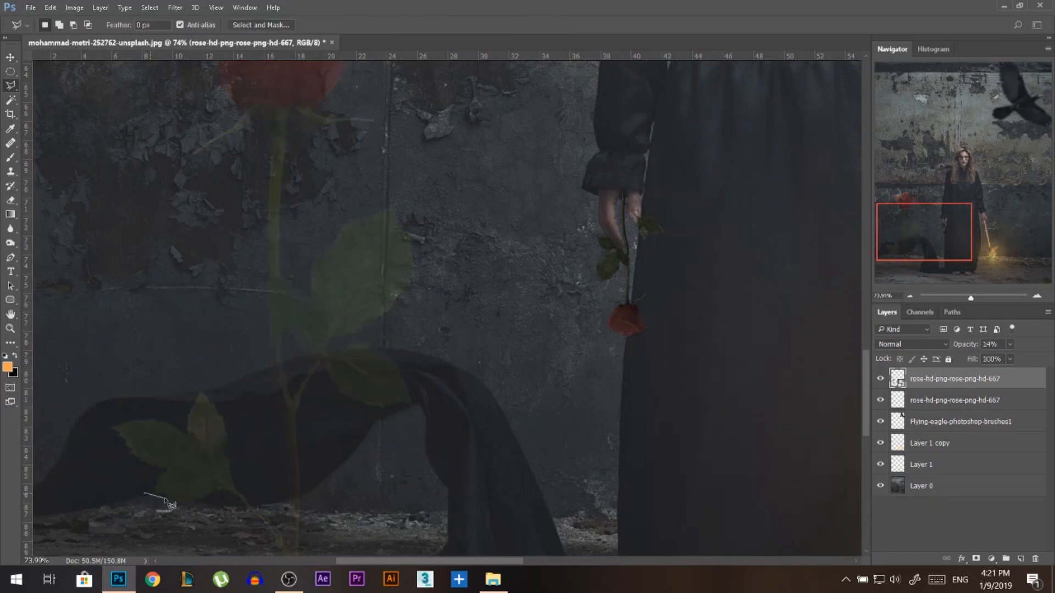
click(255, 507)
click(309, 492)
click(340, 429)
click(376, 408)
click(408, 409)
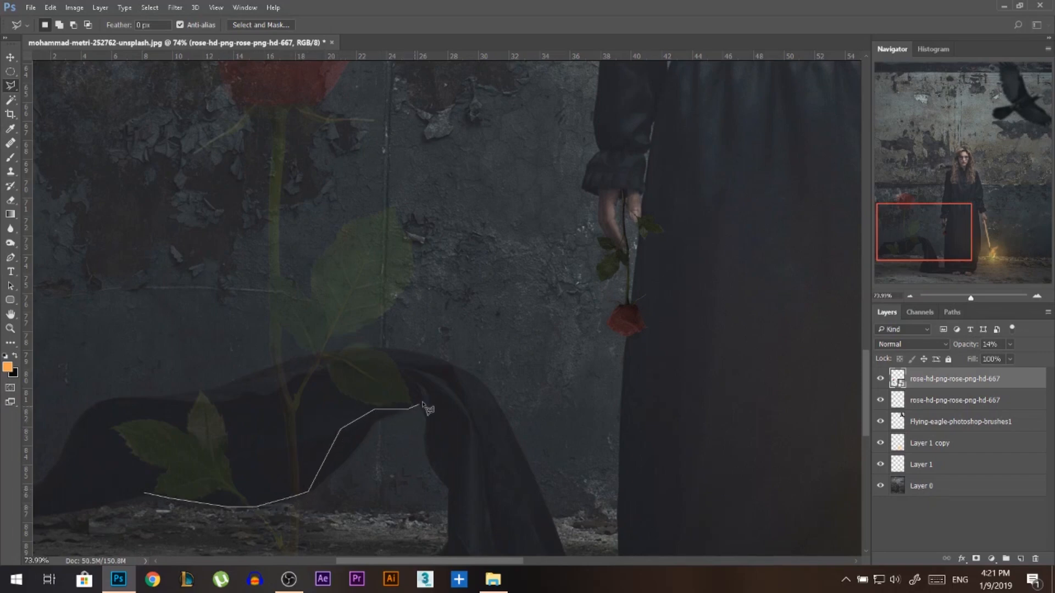
click(422, 401)
click(407, 360)
click(376, 347)
click(375, 337)
click(350, 337)
click(332, 352)
click(302, 358)
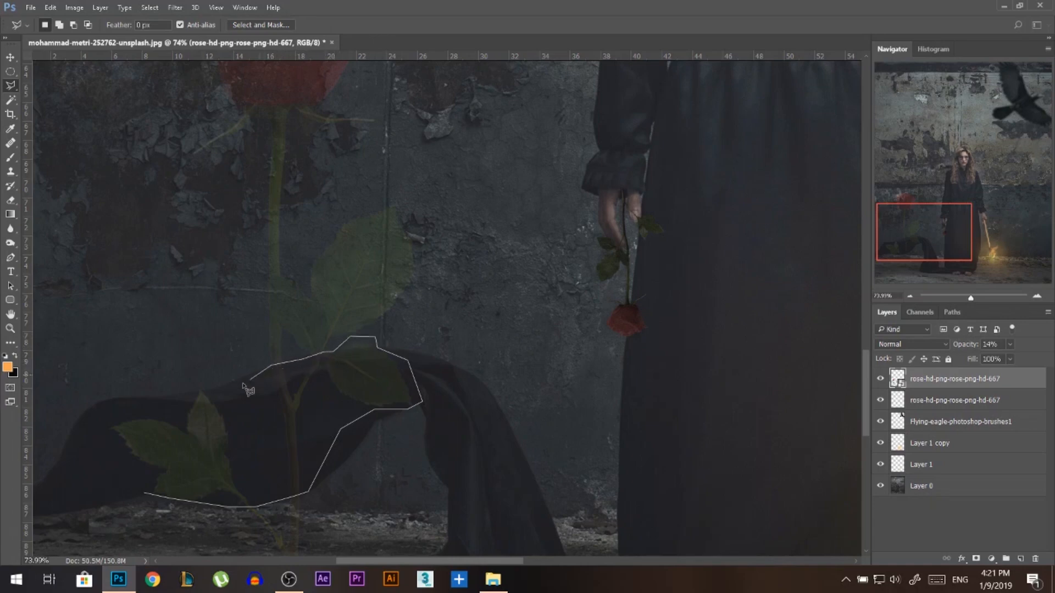
click(220, 387)
click(127, 350)
double_click(56, 438)
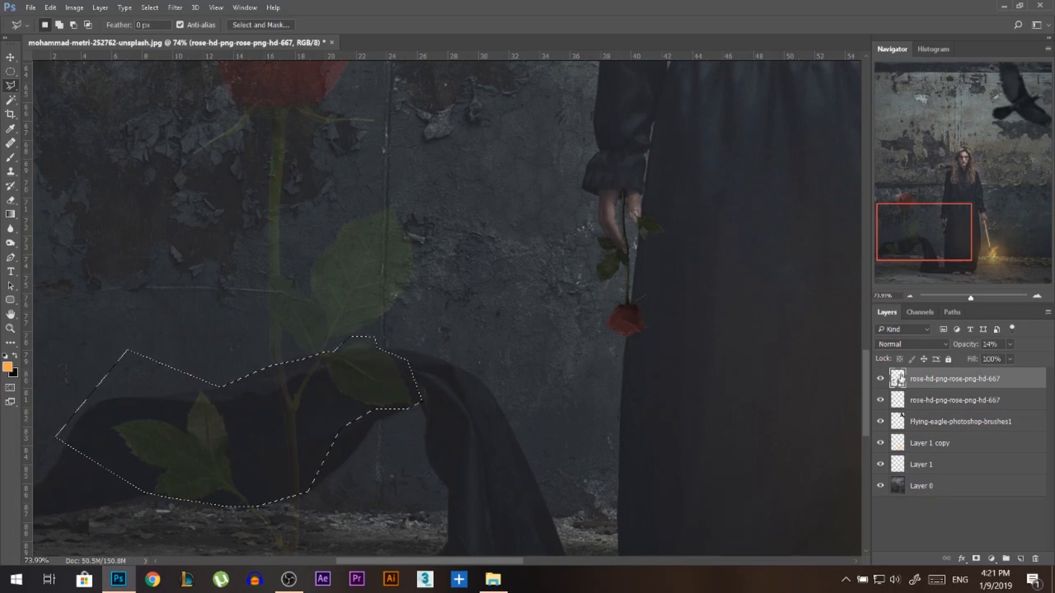
Mask the large rose with an inverted layer mask from the selection and restore the layer's opacity to 100%.
click(977, 559)
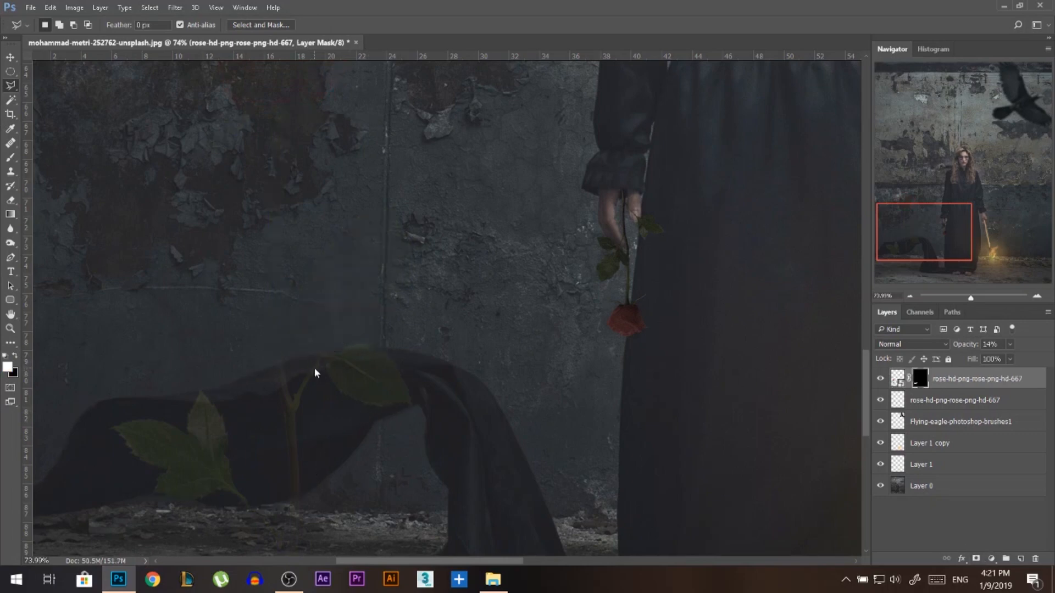
key(ctrl+i)
drag(979, 346, 1051, 379)
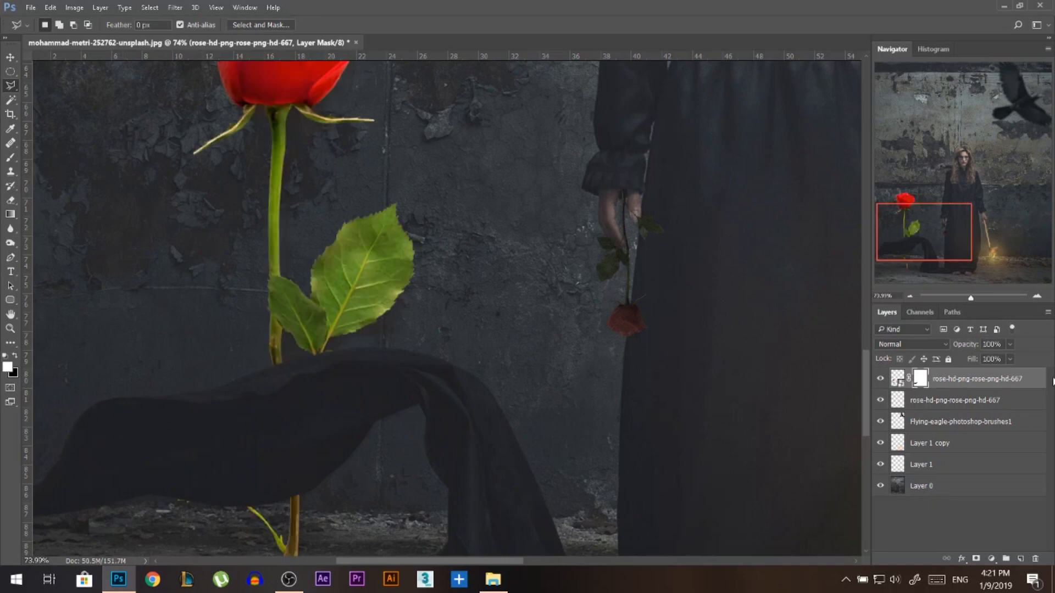
Mute the large rose's colour with Hue/Saturation, setting saturation to about -63 and lightness to about -36.
scroll(570, 387, down, 6)
click(13, 56)
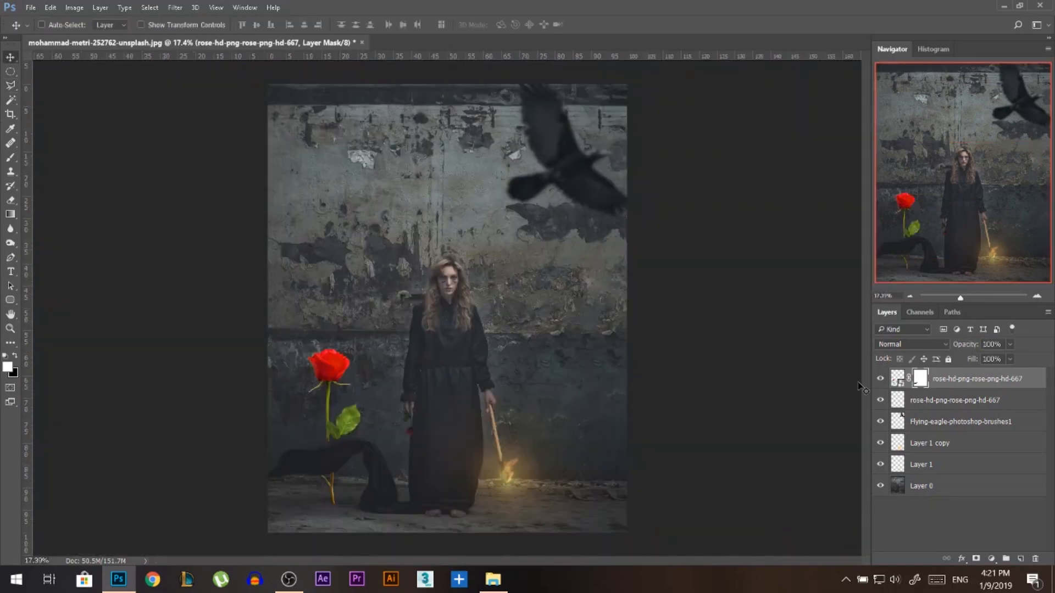
click(901, 386)
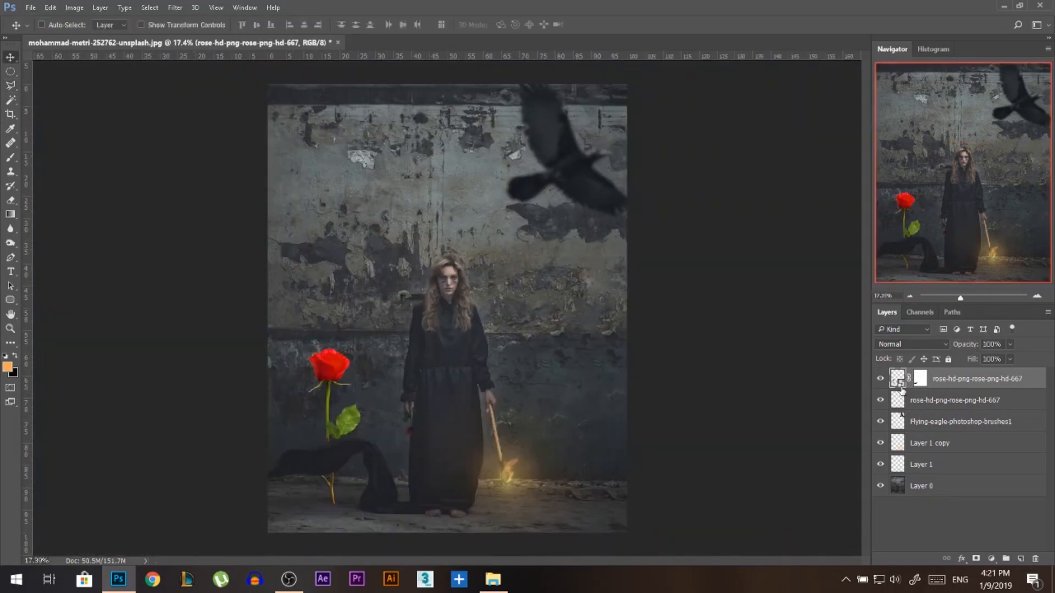
key(ctrl+u)
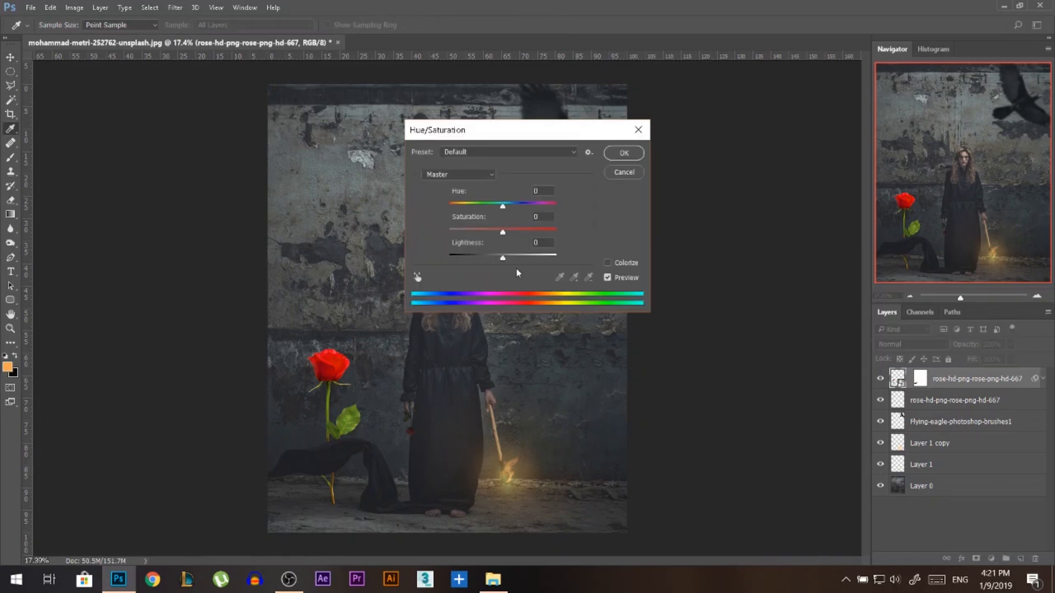
drag(483, 229, 483, 257)
click(490, 258)
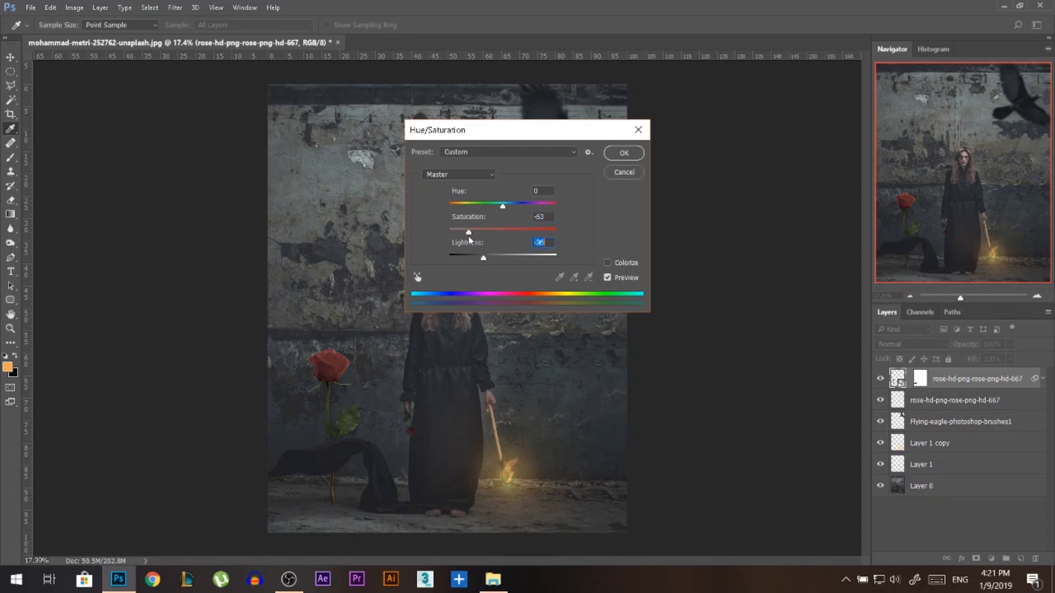
click(630, 158)
Darken the large rose with Curves, moving the black point's output to 7 and the white point's output to about 128.
key(ctrl+m)
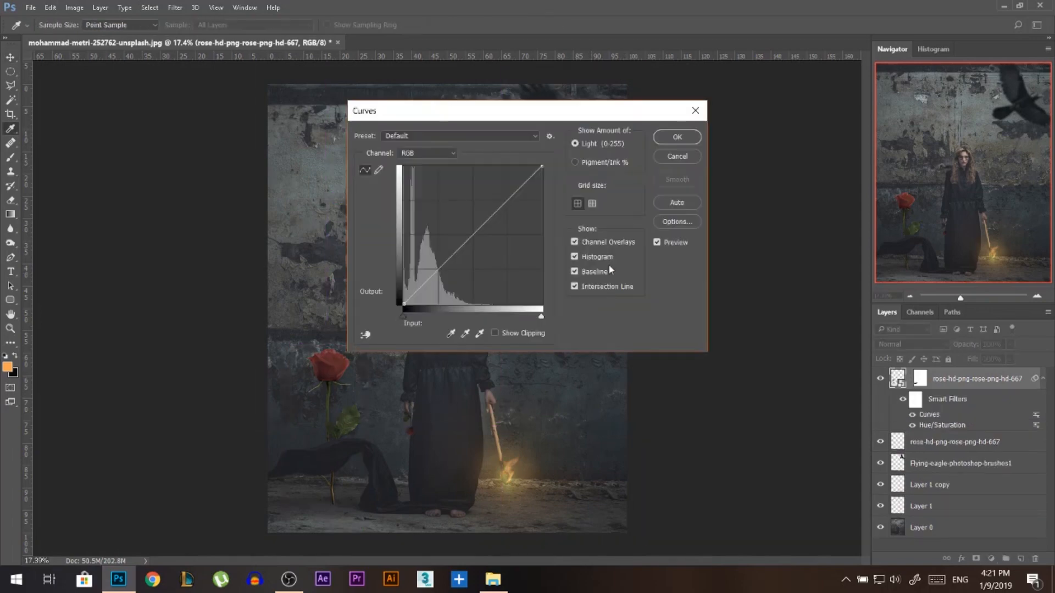
click(404, 301)
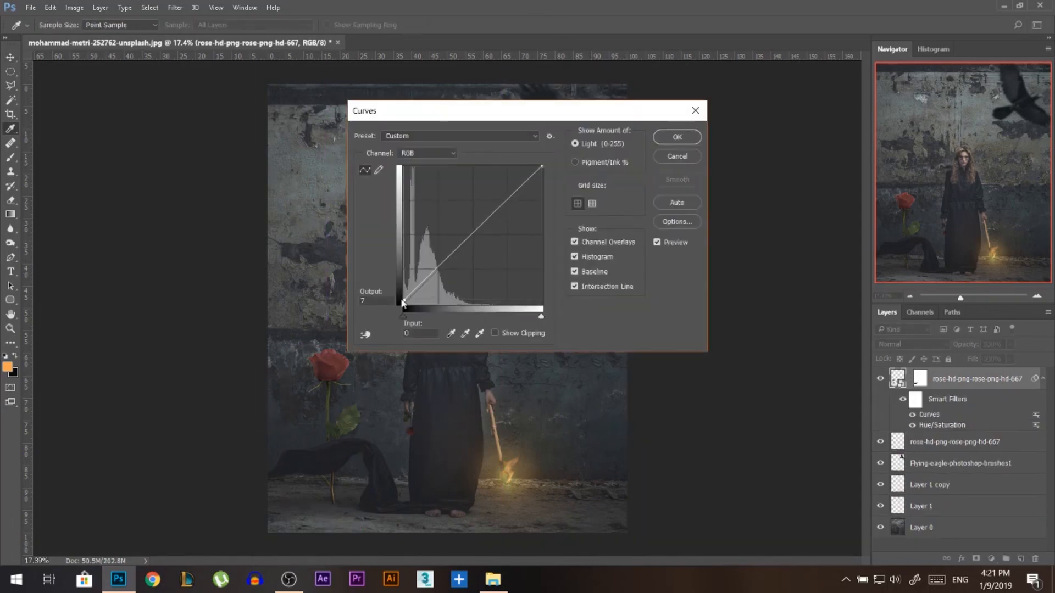
drag(541, 168, 543, 234)
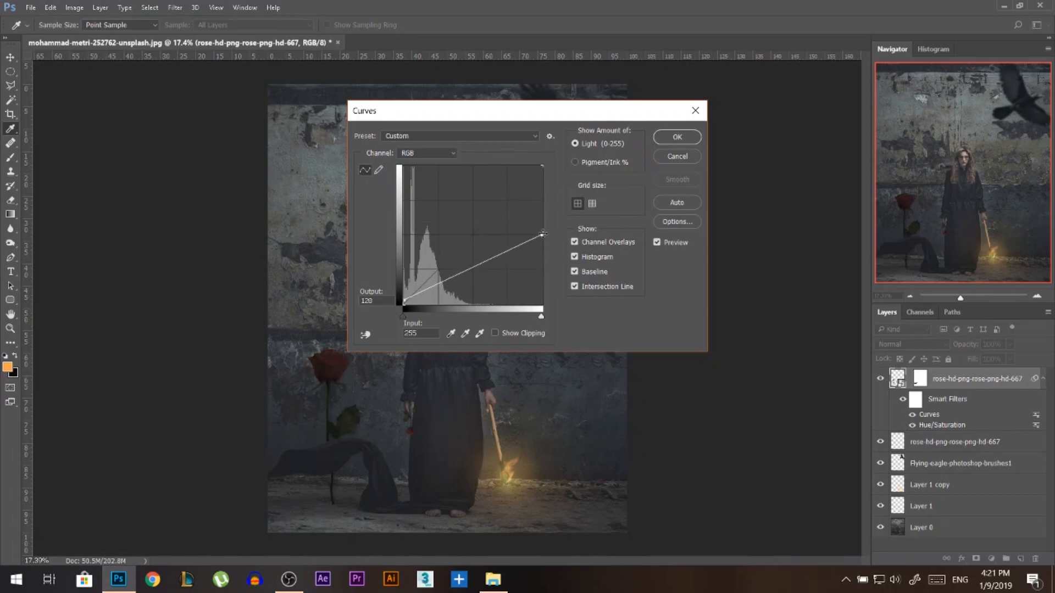
click(696, 139)
Adjust the shadow tones of the large rose slightly with Color Balance, keeping Preserve Luminosity on.
key(ctrl+b)
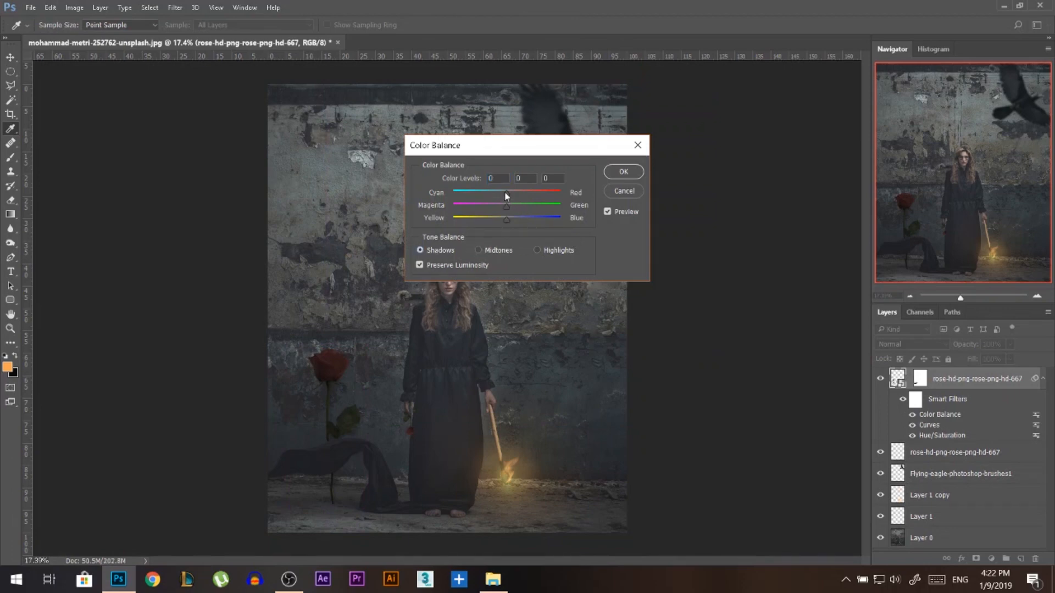
drag(509, 220, 509, 218)
click(623, 172)
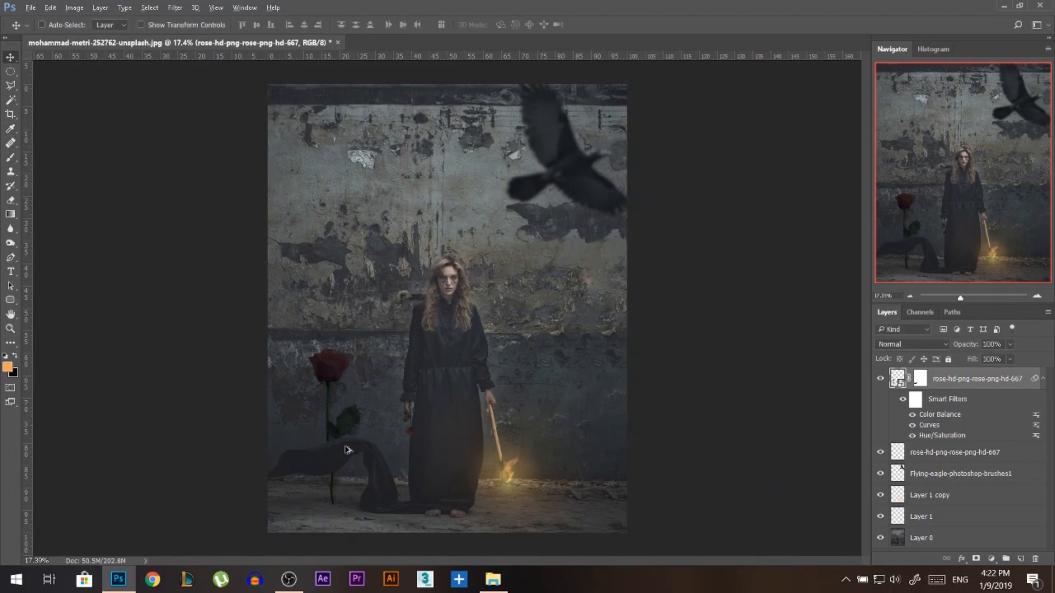
Rasterize the large rose layer together with its smart filters.
scroll(346, 428, up, 5)
scroll(407, 353, down, 6)
scroll(333, 489, up, 4)
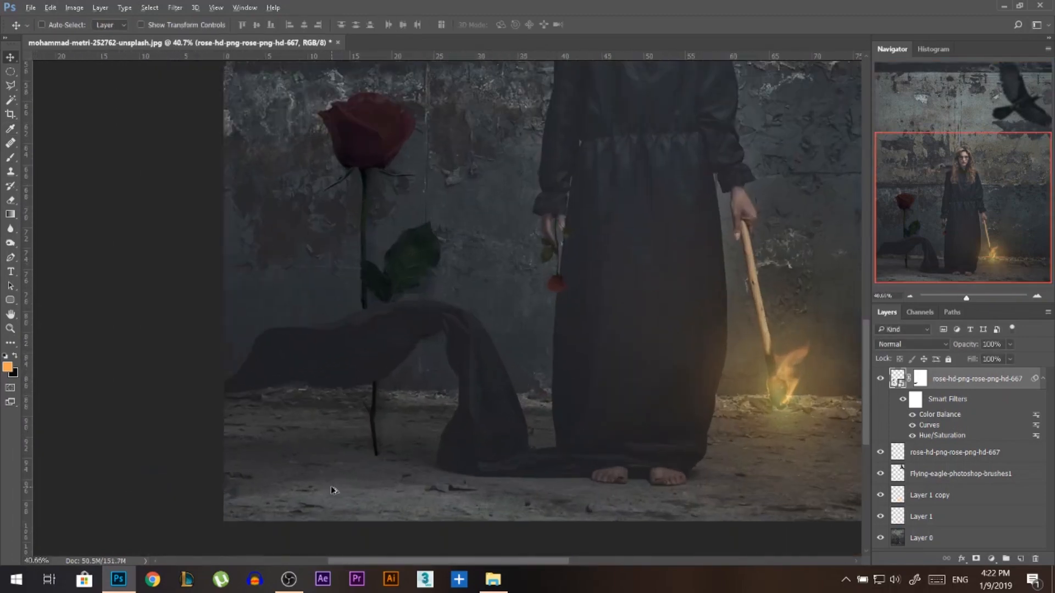
right_click(943, 383)
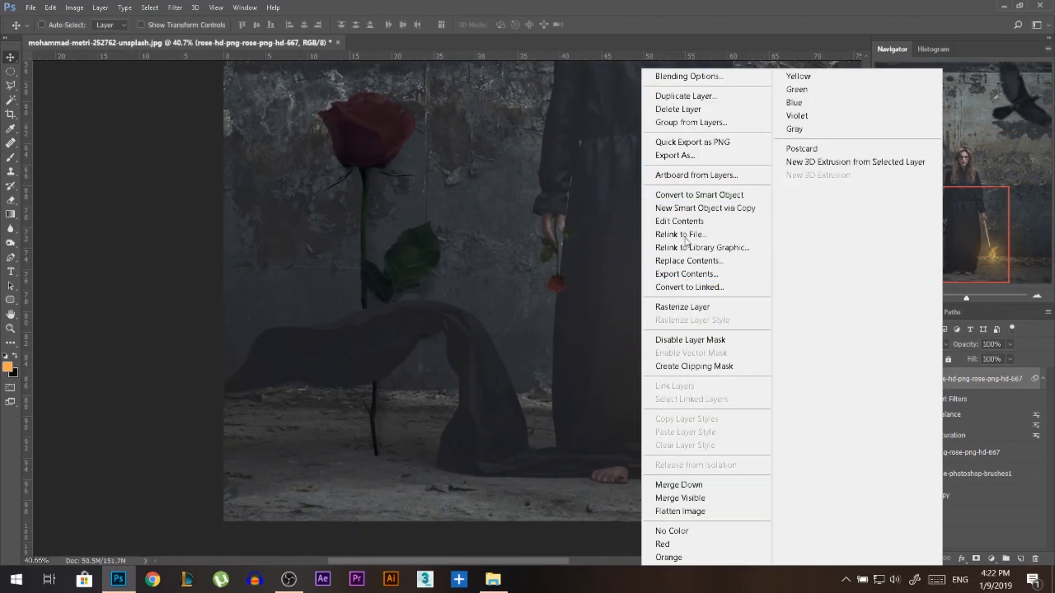
click(706, 309)
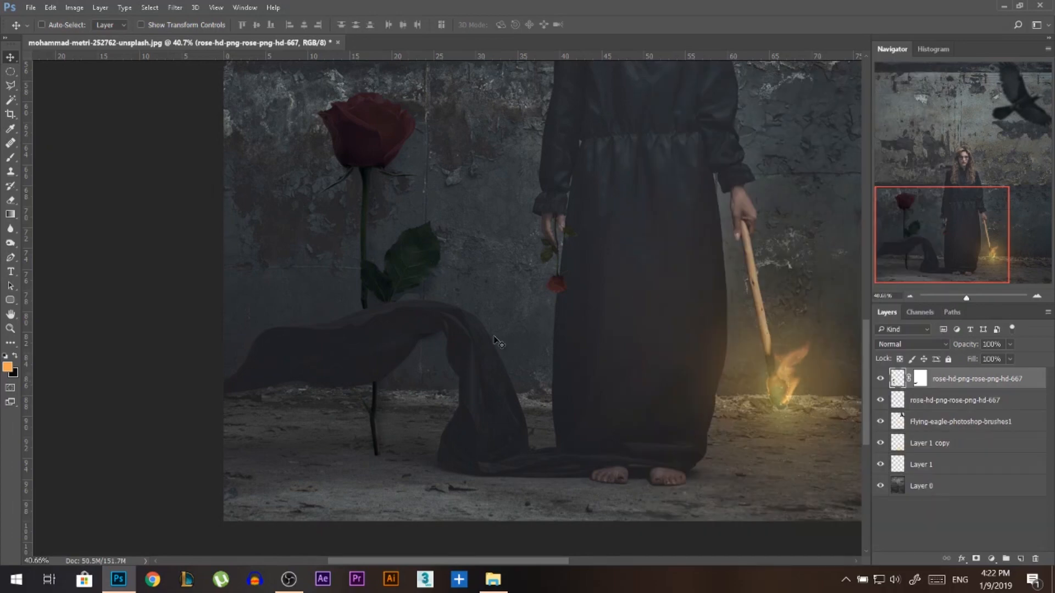
Darken the ground on Layer 0 around the base of the large rose's stem with a small Burn brush, midtones at 50% exposure.
scroll(358, 419, up, 2)
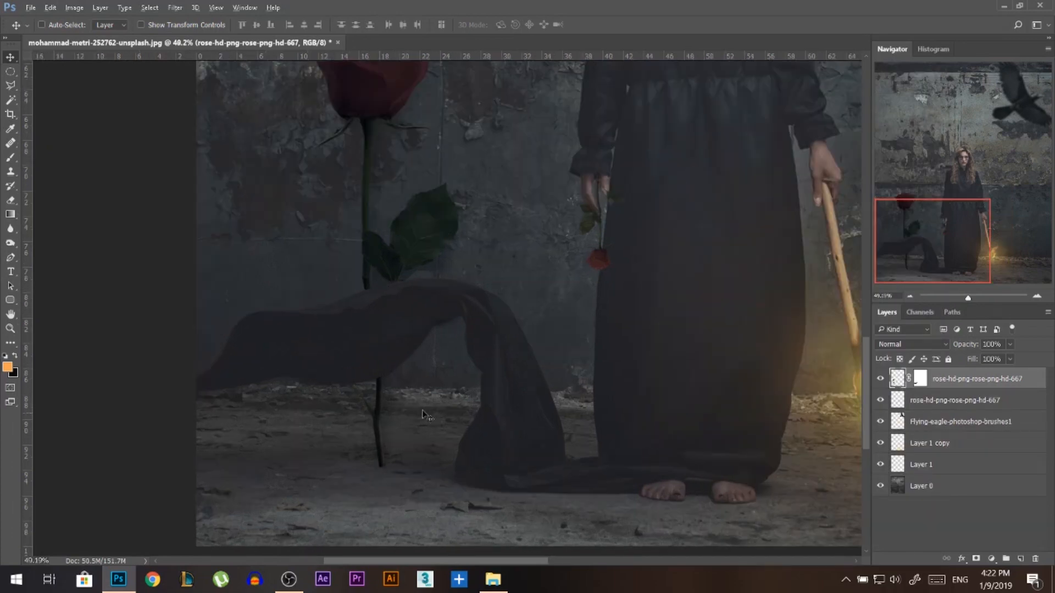
click(919, 487)
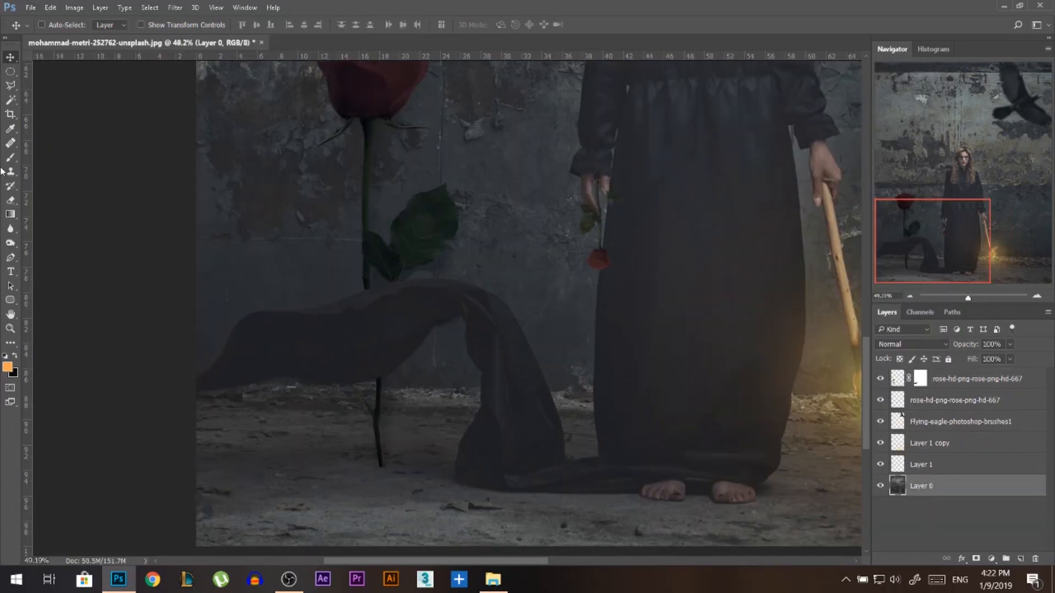
click(10, 244)
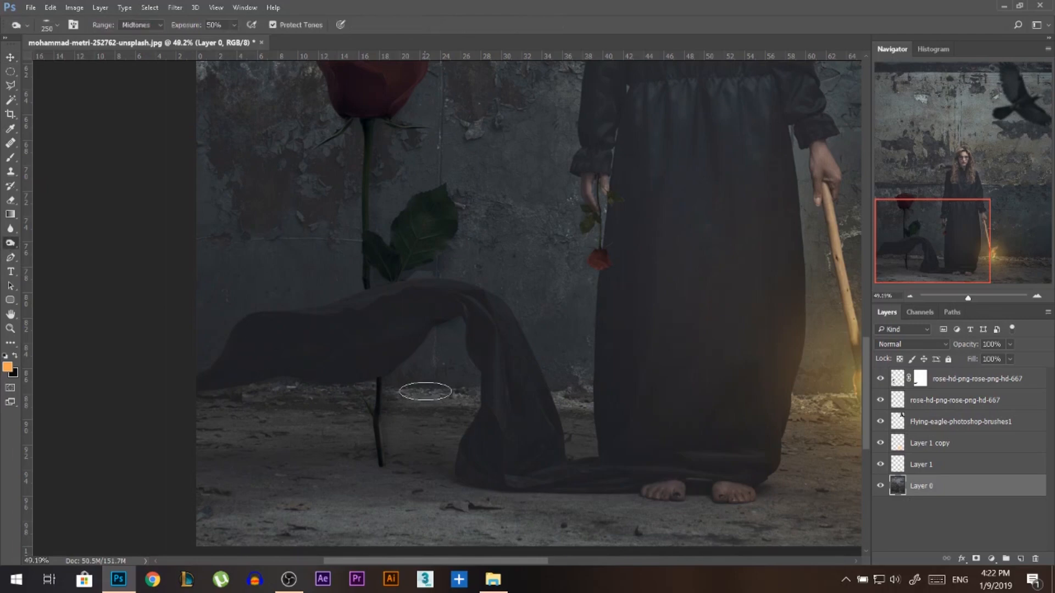
scroll(389, 470, up, 4)
mouse_move(389, 470)
mouse_down()
mouse_move(365, 471)
mouse_move(381, 468)
mouse_up()
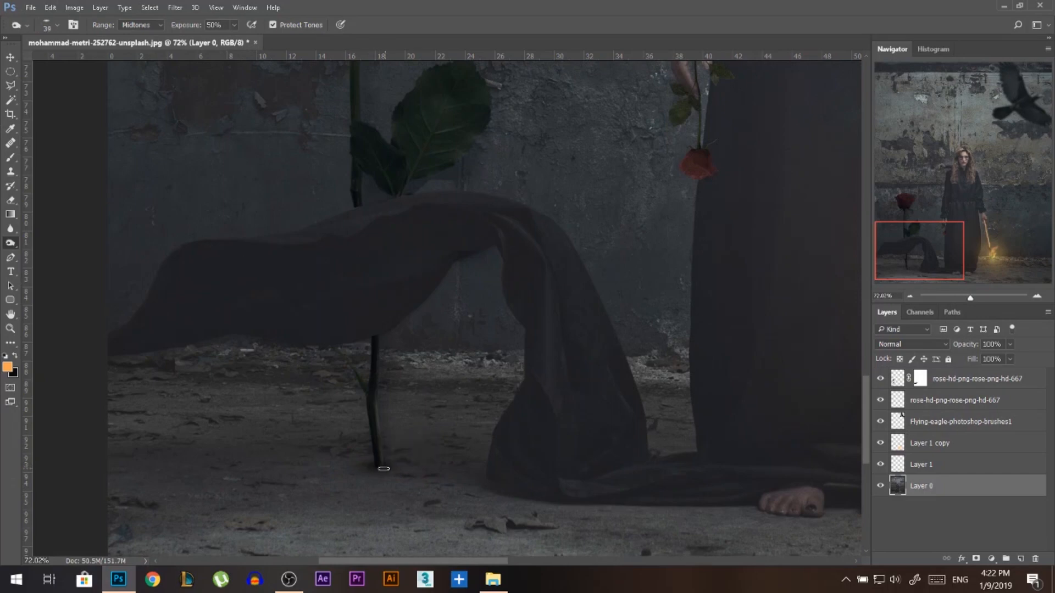
Raise the Burn exposure to 100% and burn a ground shadow on Layer 0 from the stem's base out to the photo's left edge.
scroll(377, 467, up, 2)
drag(184, 25, 212, 24)
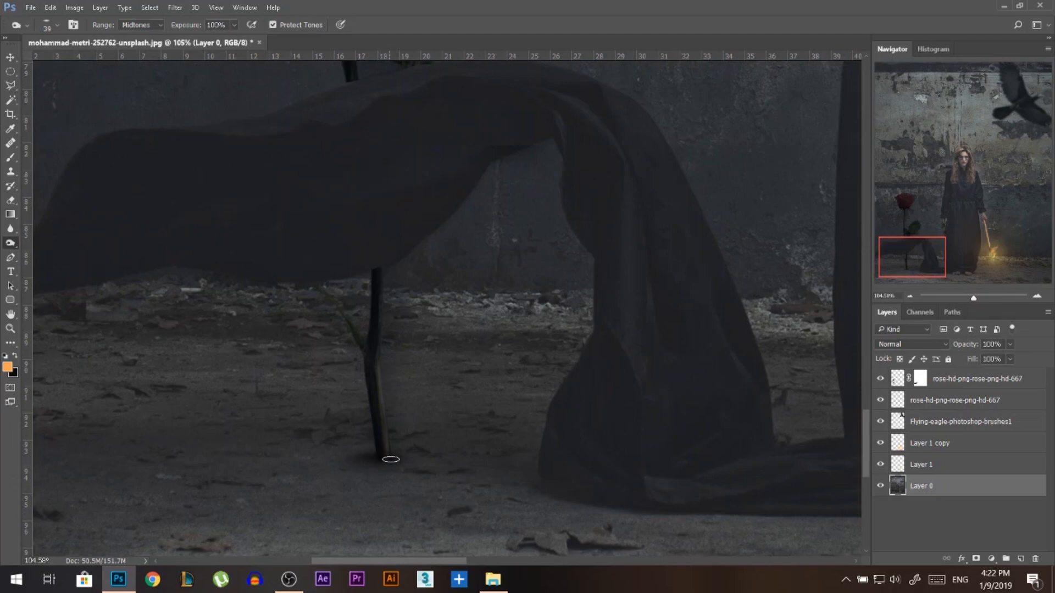
mouse_move(391, 465)
mouse_down()
mouse_move(373, 465)
mouse_move(443, 467)
mouse_move(138, 461)
mouse_up()
scroll(520, 464, down, 4)
scroll(432, 463, down, 2)
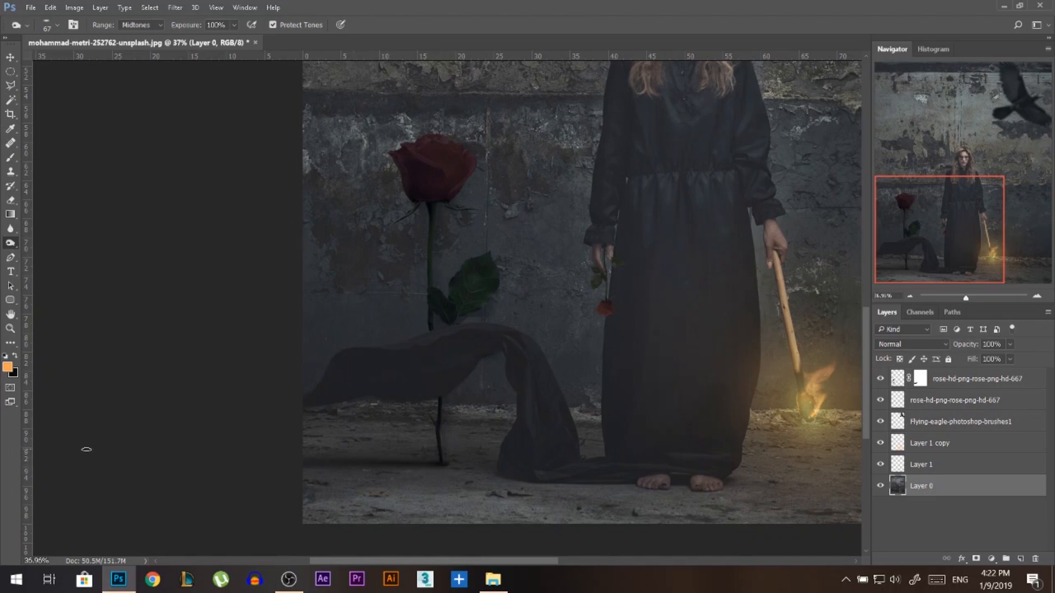
drag(355, 466, 393, 464)
drag(444, 462, 81, 444)
key(ctrl+0)
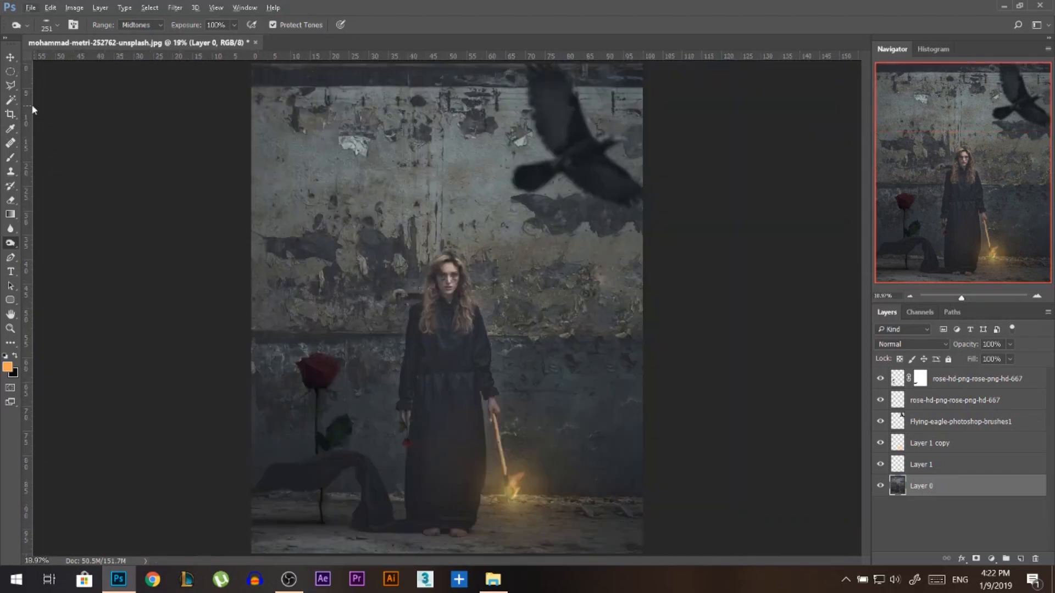
Increase Layer 0's contrast with an S-shaped curve, lowering the dark tones to input 62, output 49 and lifting the highlights.
click(10, 56)
alt+scroll(329, 541, up, 3)
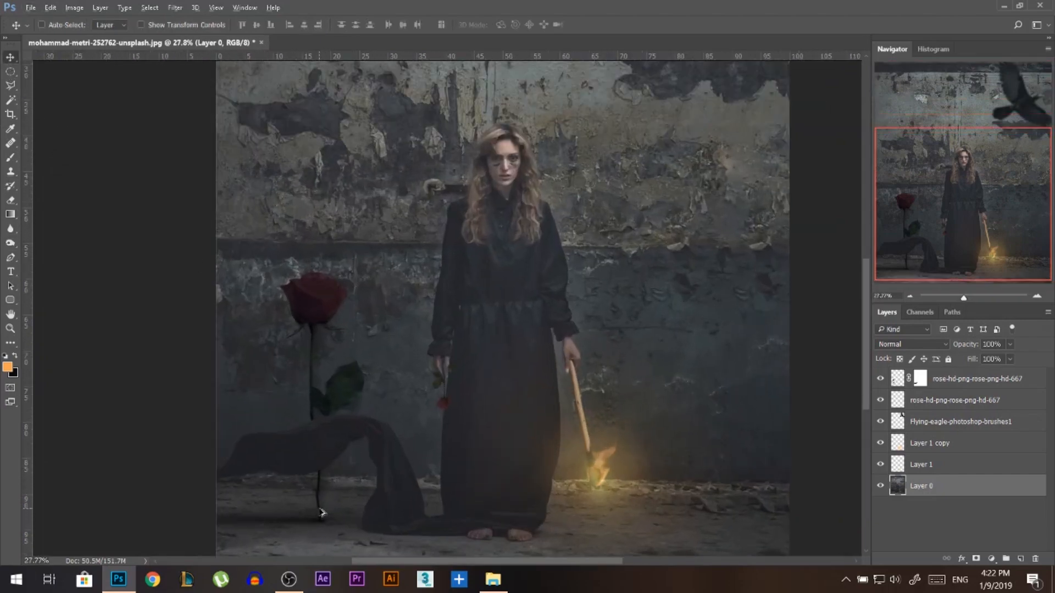
key(ctrl)
alt+scroll(299, 447, down, 2)
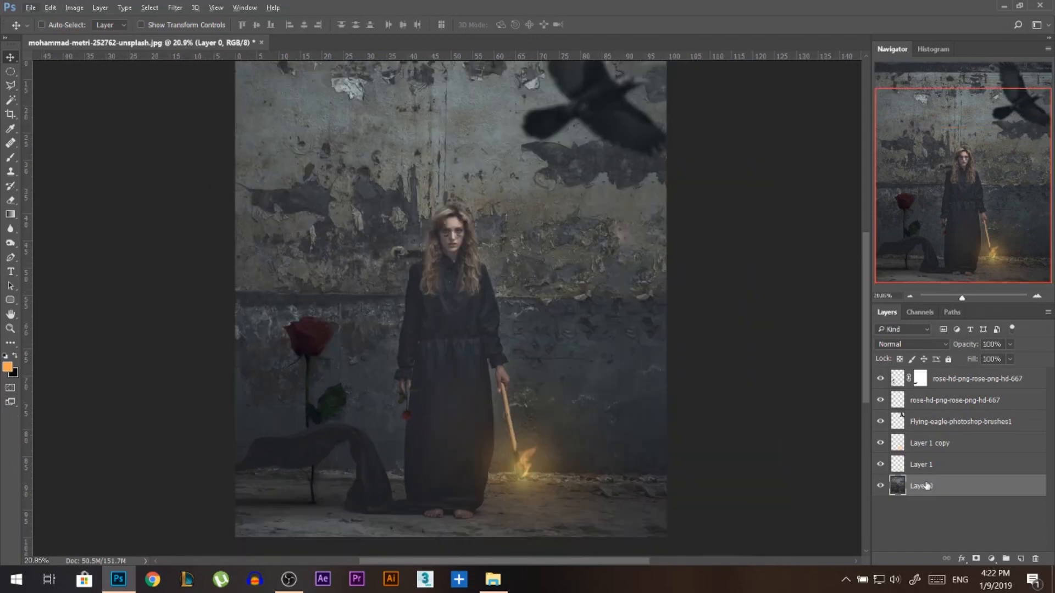
key(ctrl+m)
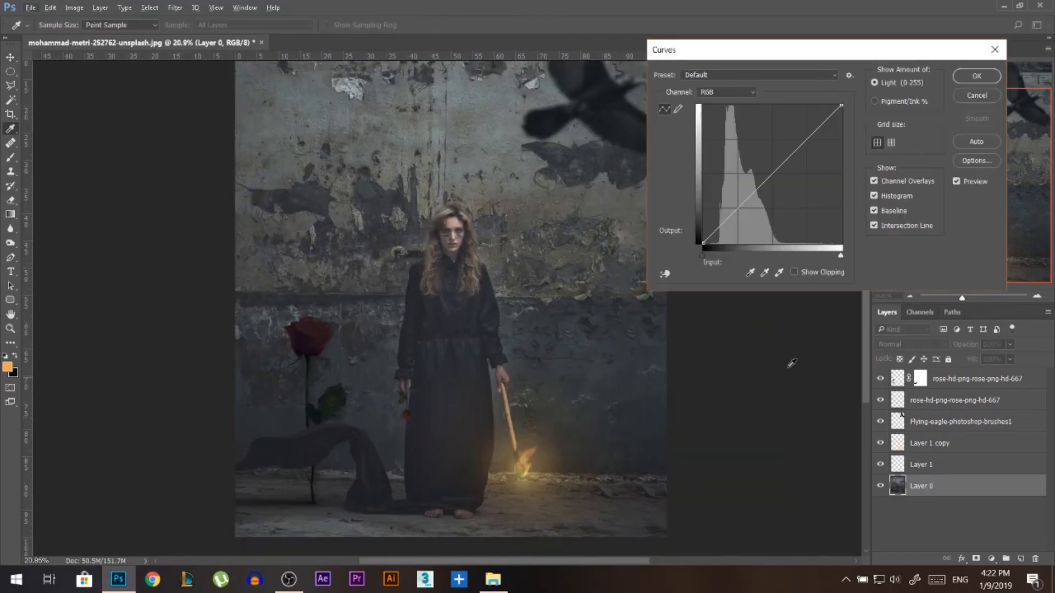
click(740, 209)
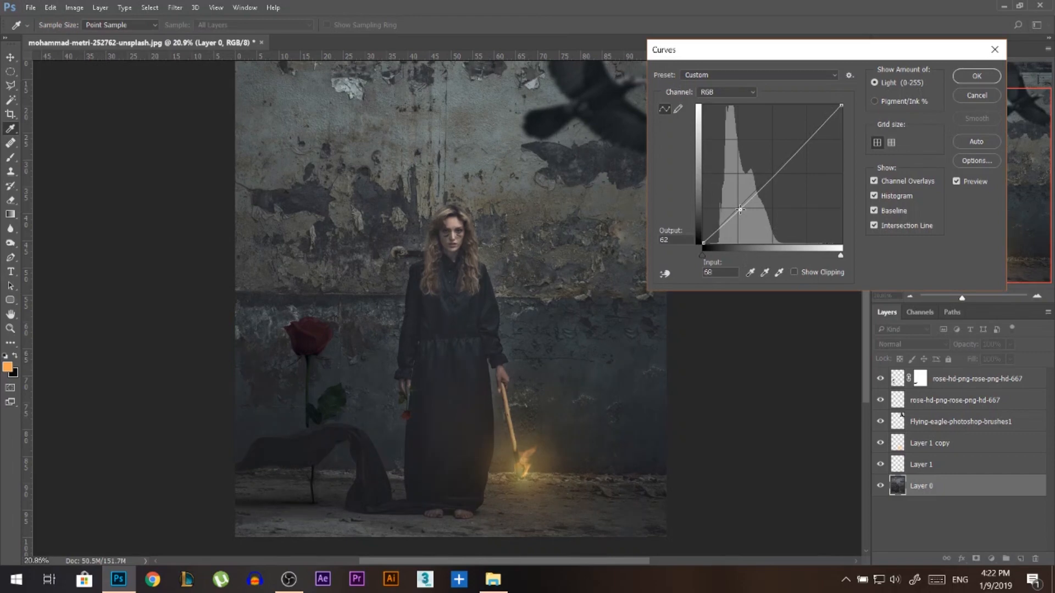
drag(740, 208, 736, 220)
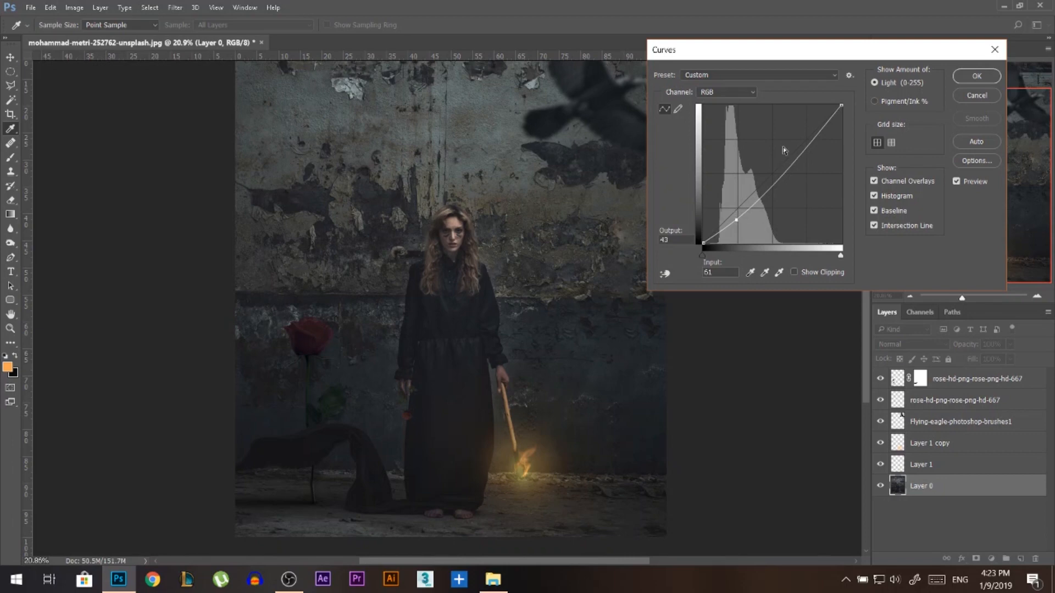
drag(806, 144, 805, 138)
drag(739, 218, 737, 217)
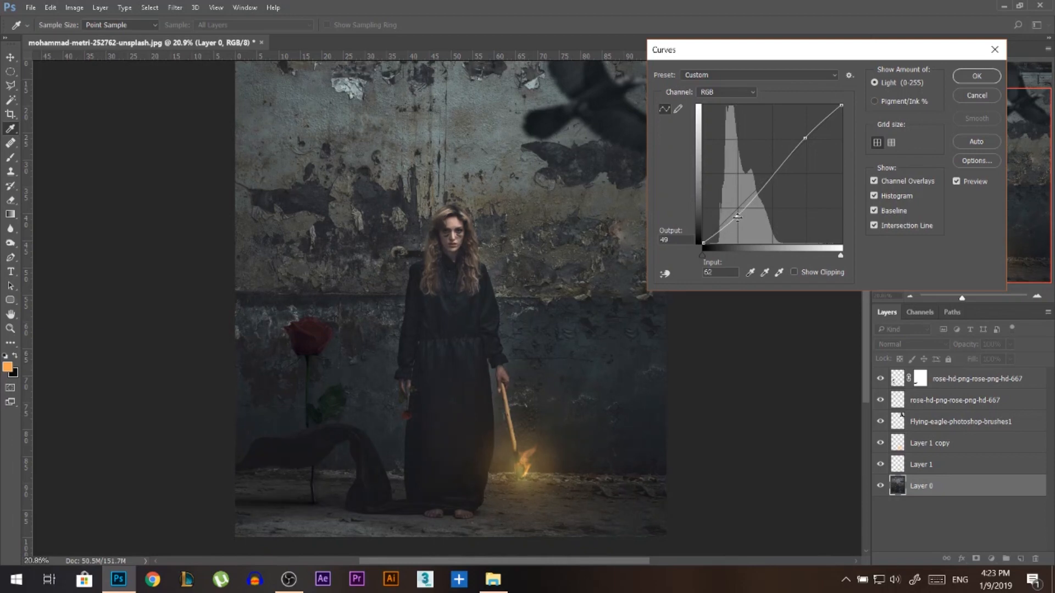
click(969, 78)
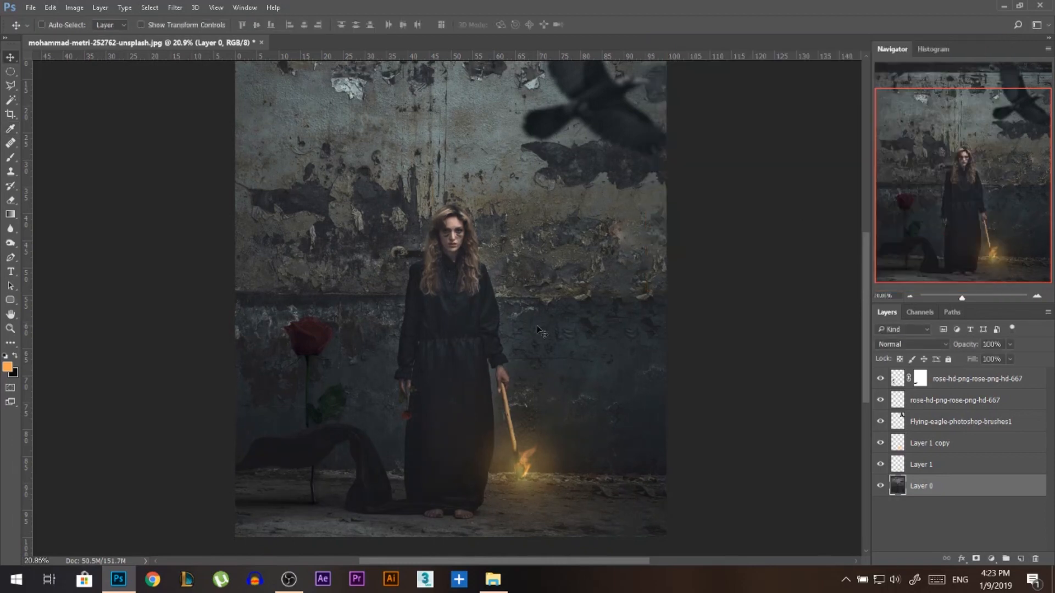
scroll(505, 307, down, 2)
scroll(492, 312, up, 1)
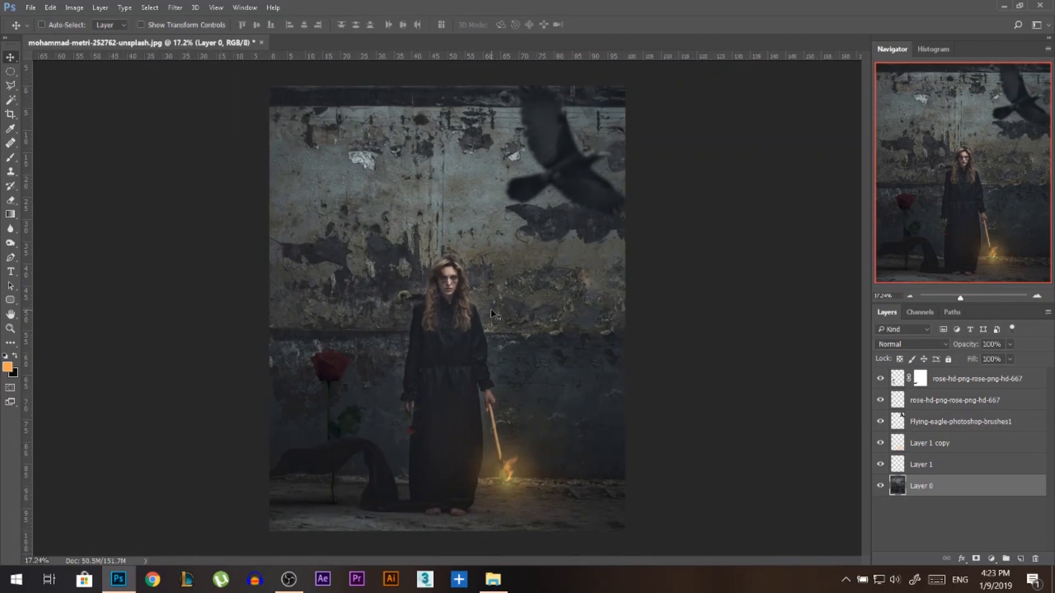
scroll(465, 384, up, 1)
key(alt+Tab)
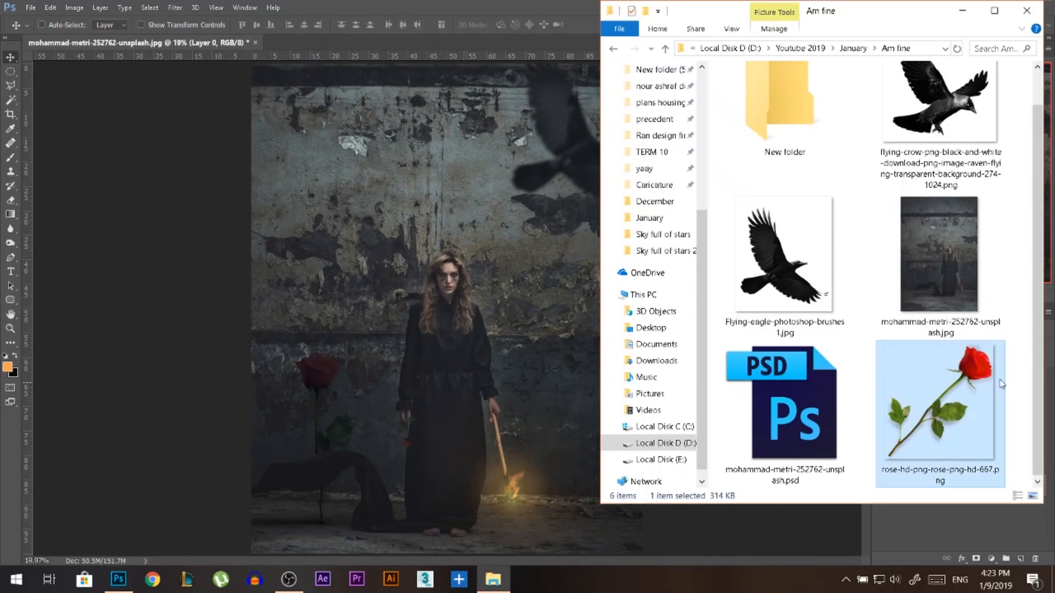
scroll(943, 308, up, 1)
click(493, 579)
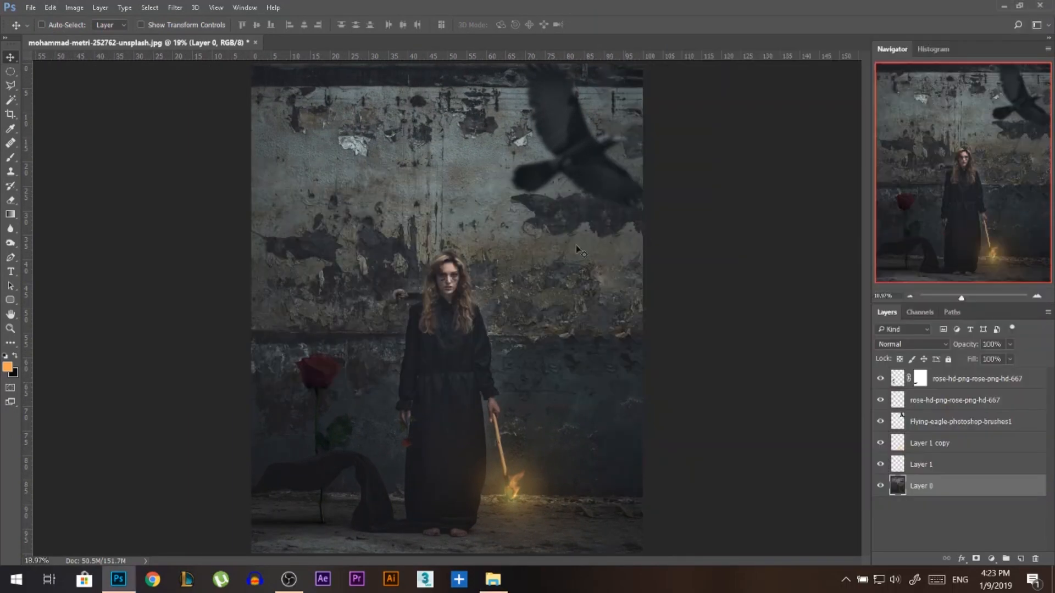
scroll(492, 282, down, 1)
Add a Hue/Saturation adjustment layer directly above Layer 0 for recolouring the woman's eyes.
scroll(492, 282, up, 1)
scroll(429, 288, up, 10)
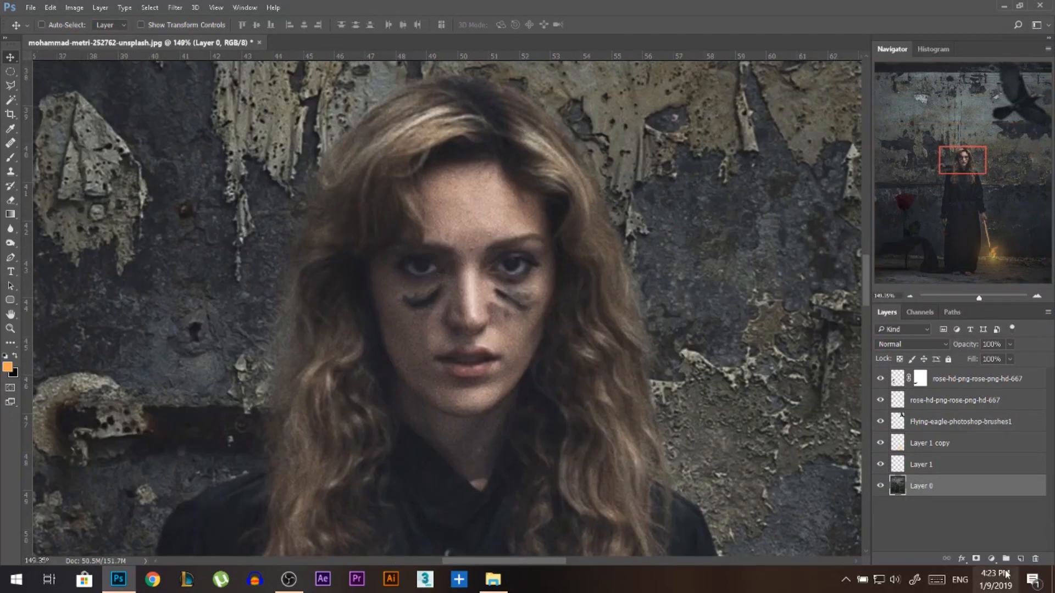
click(989, 559)
click(962, 420)
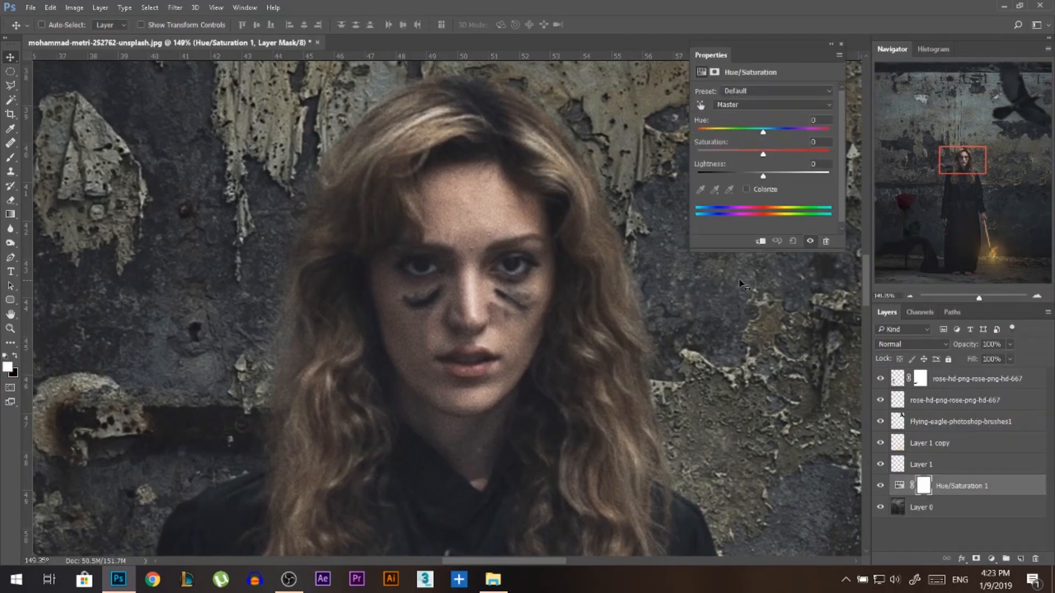
Select the irises of both of the woman's eyes with the freehand Lasso, using a 1 px feather.
click(12, 86)
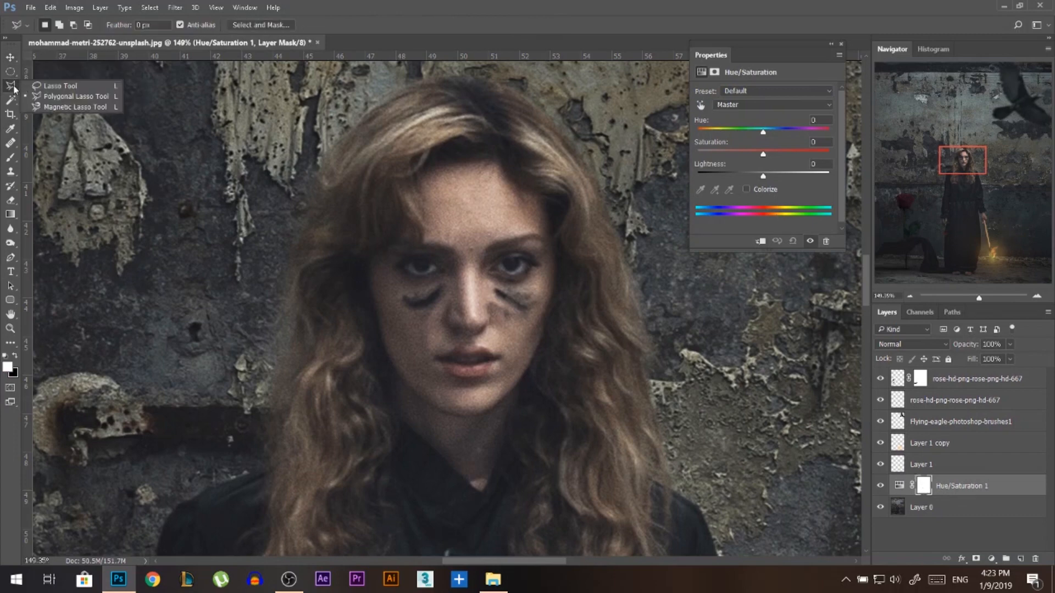
click(59, 86)
double_click(144, 25)
text(1)
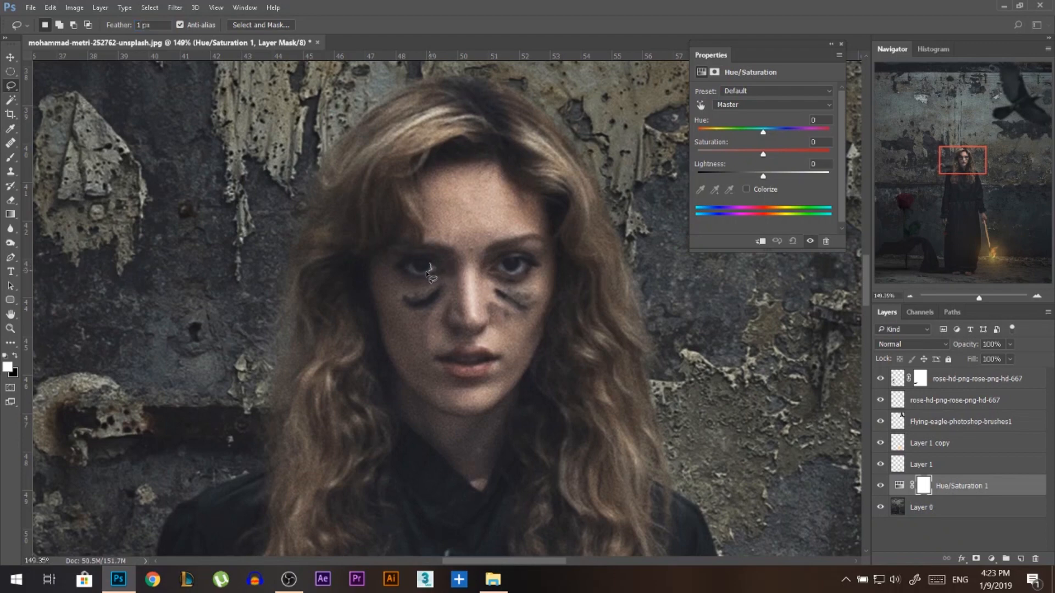
drag(427, 272, 418, 269)
mouse_move(510, 269)
mouse_down()
mouse_move(531, 271)
mouse_move(523, 258)
mouse_move(504, 264)
mouse_up()
Enable Colorize on the Hue/Saturation 1 adjustment and invert its layer mask so the tint applies only to the irises.
scroll(451, 273, down, 3)
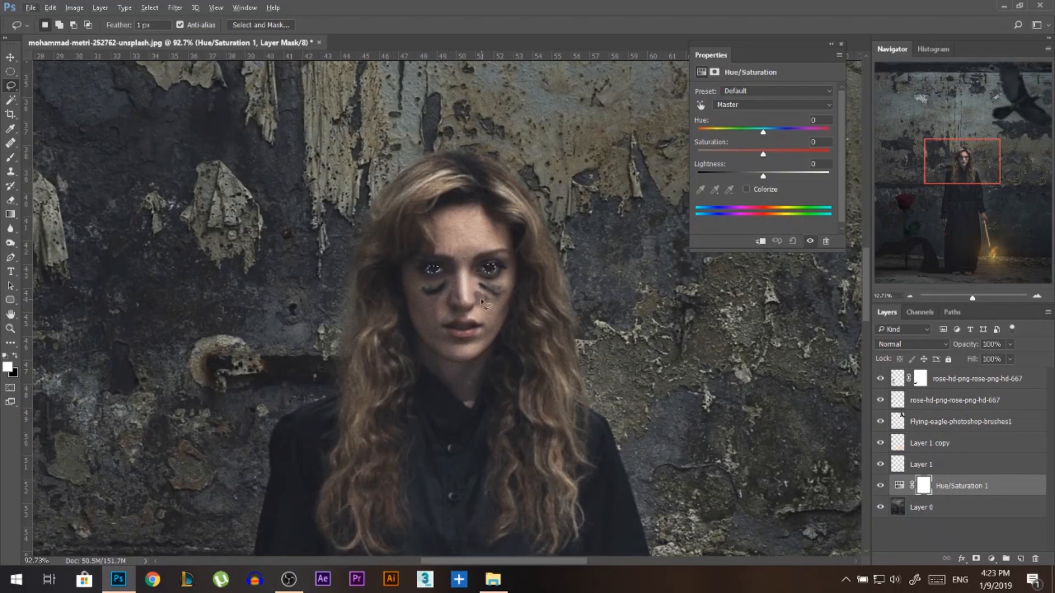
key(ctrl+d)
click(747, 189)
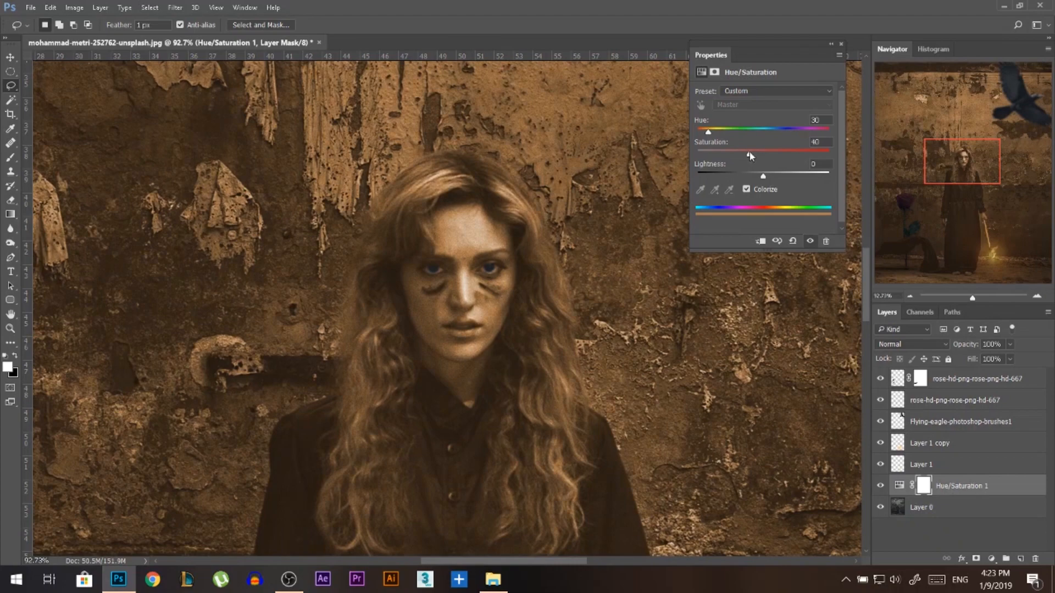
click(922, 485)
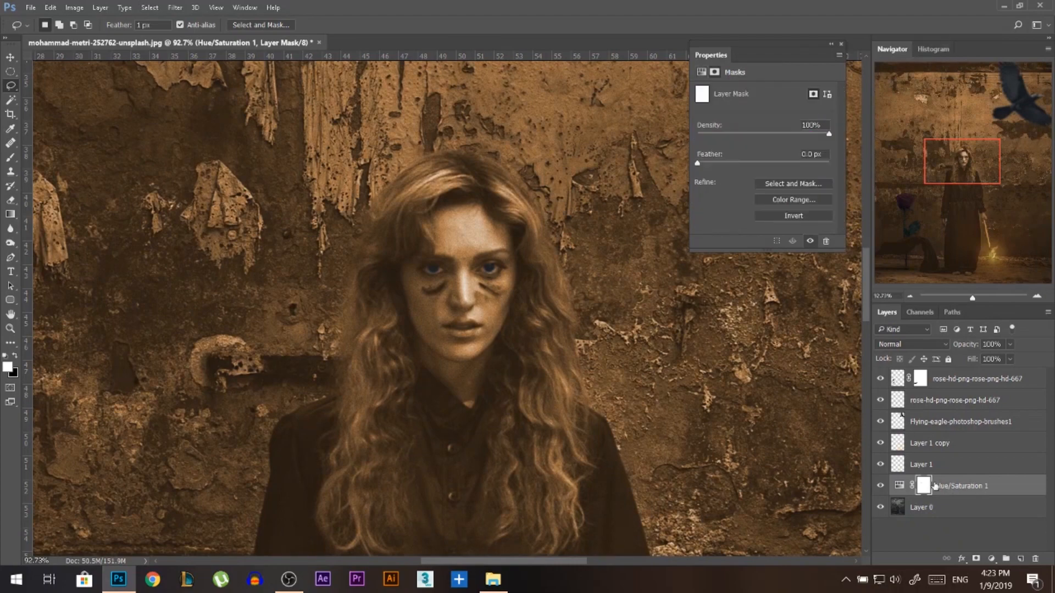
key(ctrl+i)
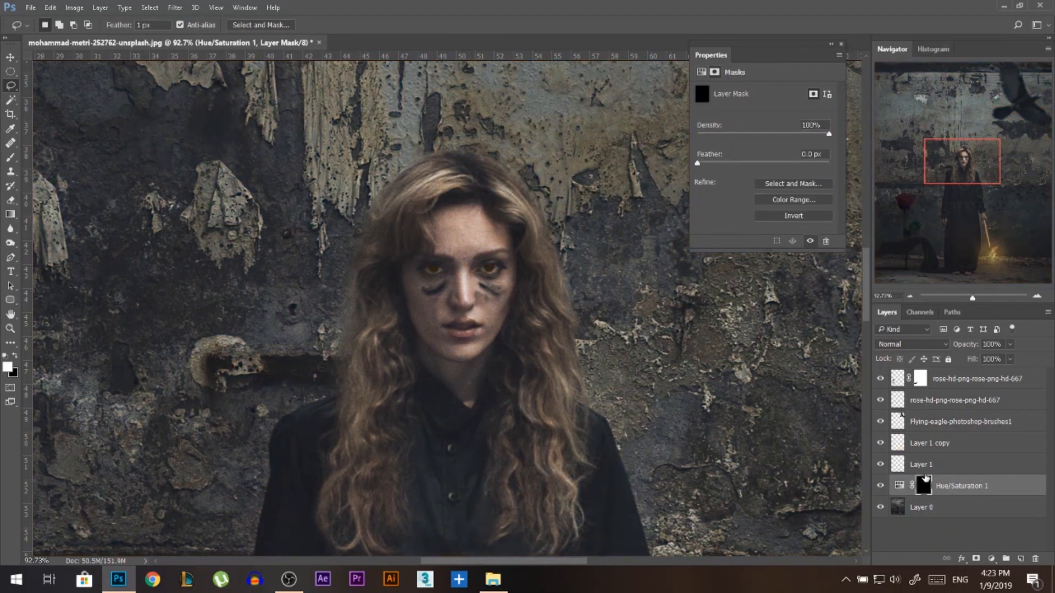
Shift the Hue/Saturation 1 hue from orange to the red end of the scale for the woman's eyes.
click(893, 486)
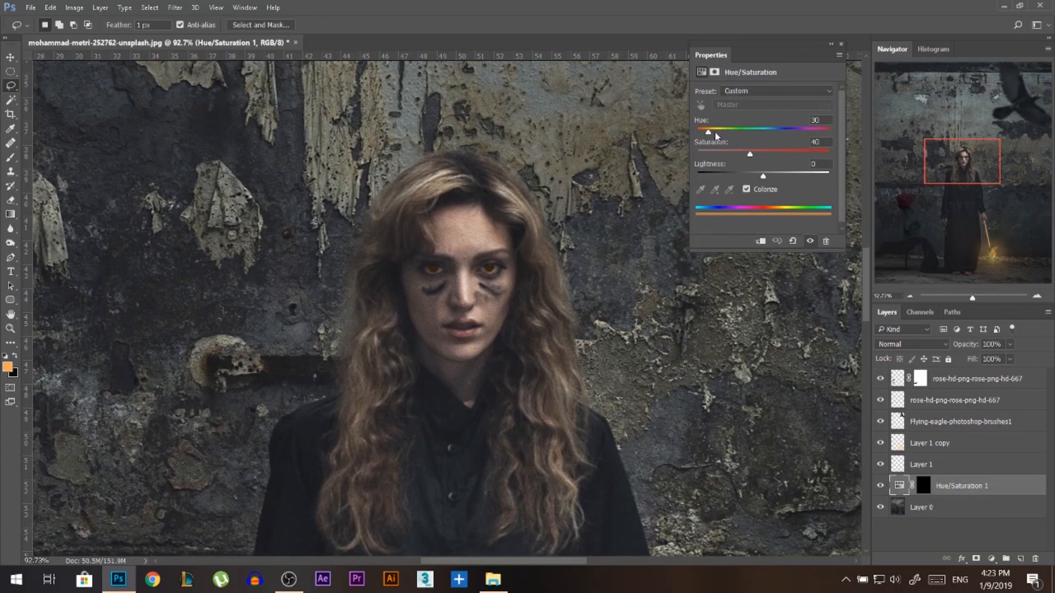
drag(709, 132, 697, 133)
click(841, 43)
scroll(483, 316, down, 6)
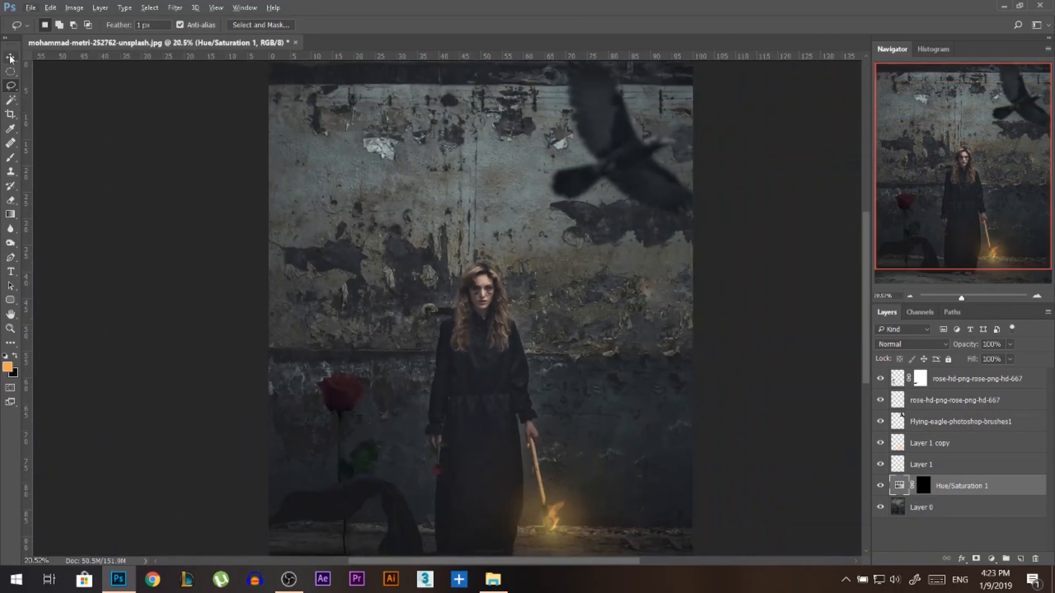
Add the text "I'm FINE" on the wall beside the woman's head in black Butcher the Baker at 47 pt.
key(v)
scroll(361, 306, down, 2)
scroll(449, 334, up, 2)
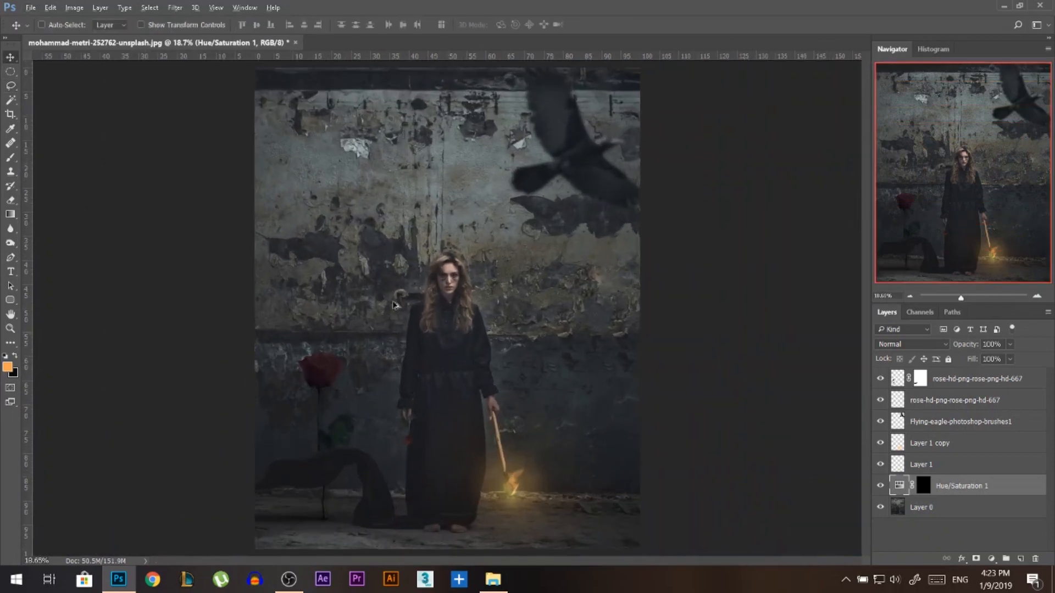
scroll(490, 278, up, 1)
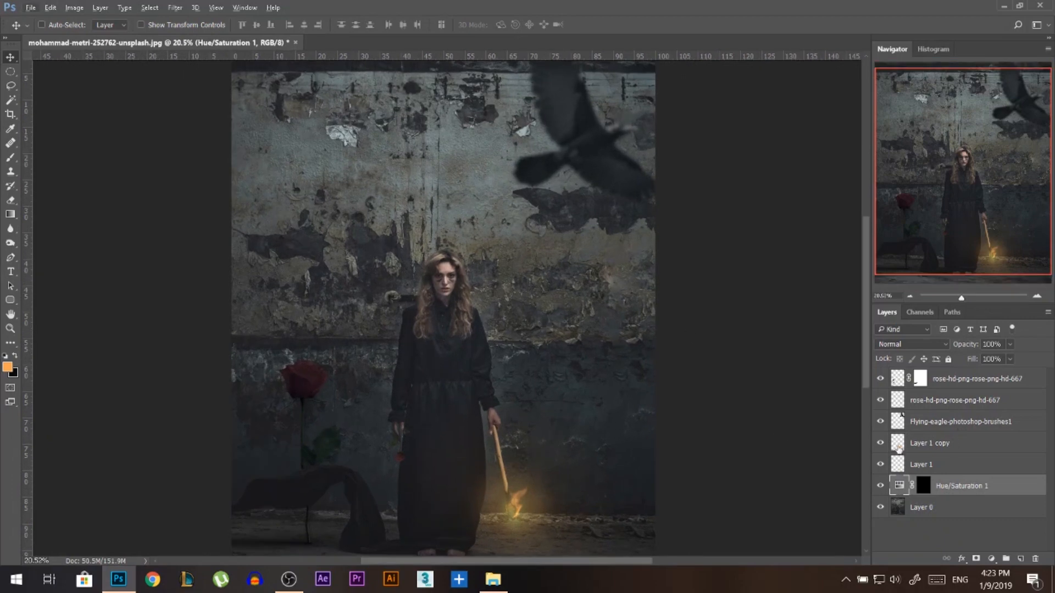
click(11, 272)
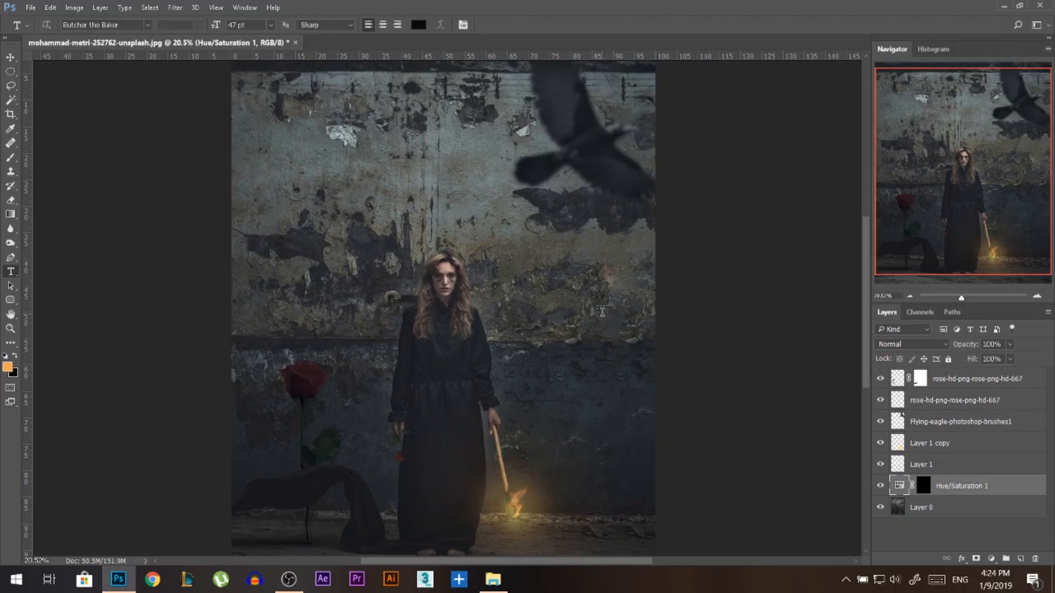
click(507, 292)
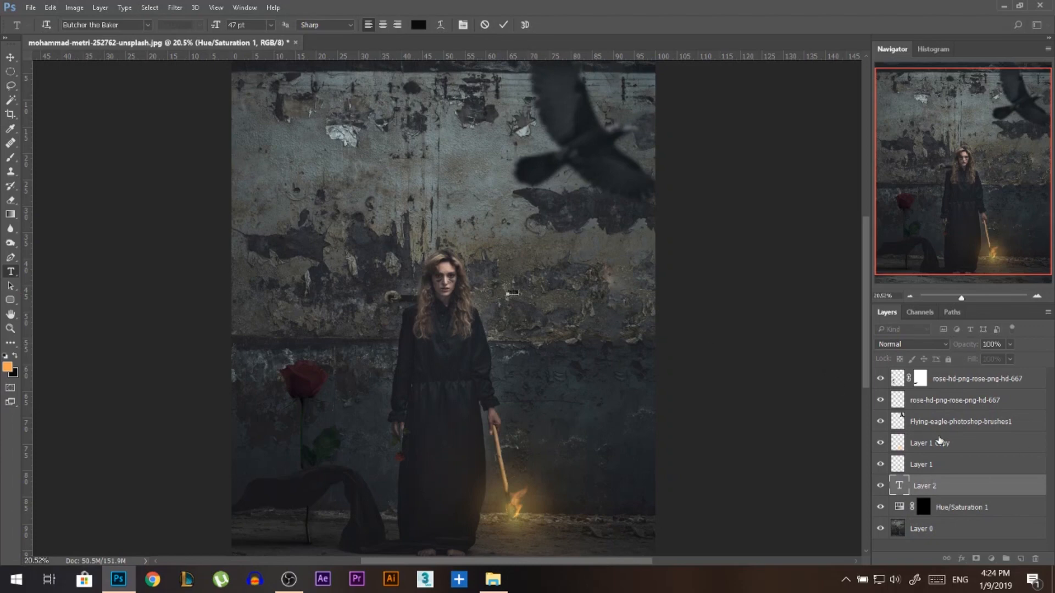
key(ctrl+Return)
Enlarge the "I'm FINE" text to span the wall from the woman's shoulder to the photo's right edge.
key(ctrl+t)
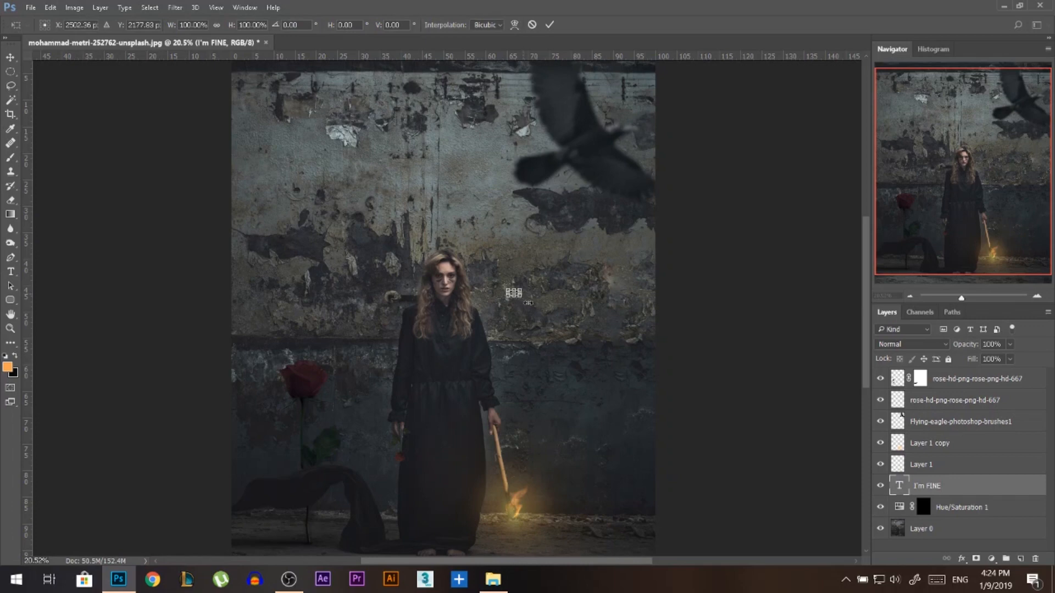
drag(528, 303, 590, 310)
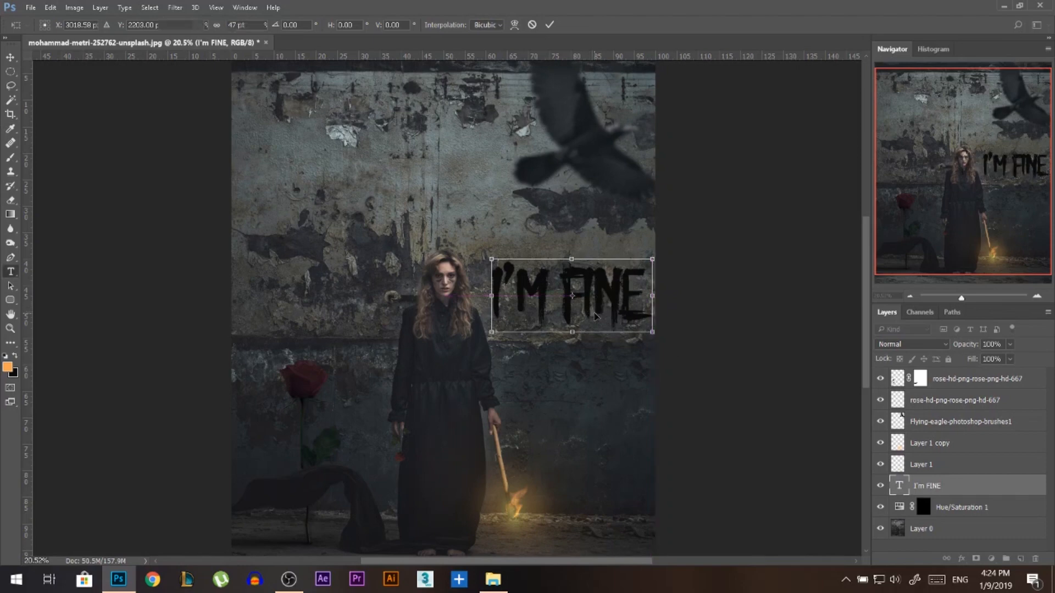
key(Return)
click(11, 56)
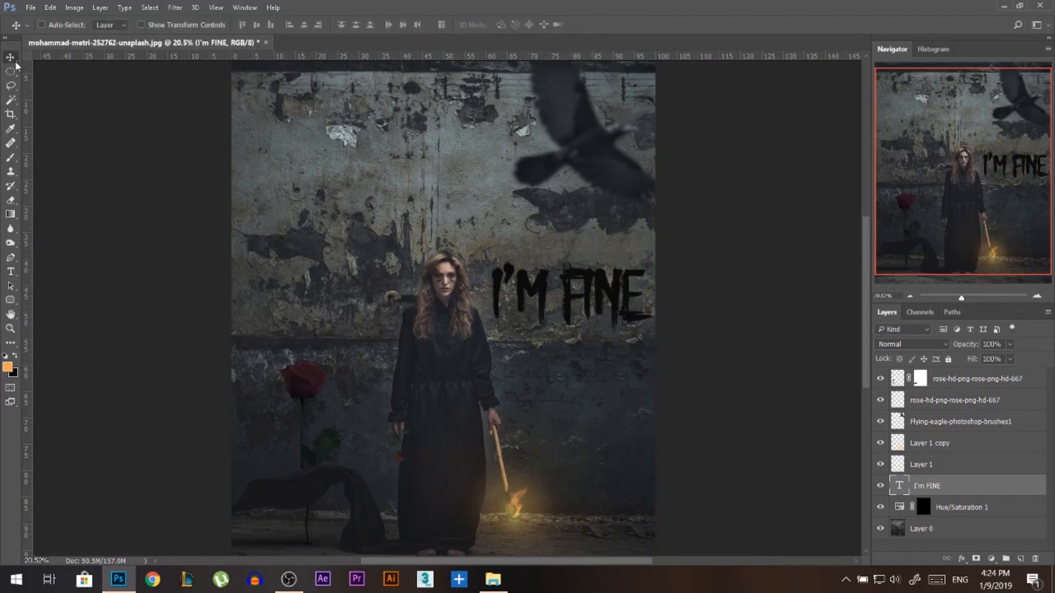
Load the "I'm FINE" lettering as a selection and hide its text layer.
scroll(568, 328, up, 2)
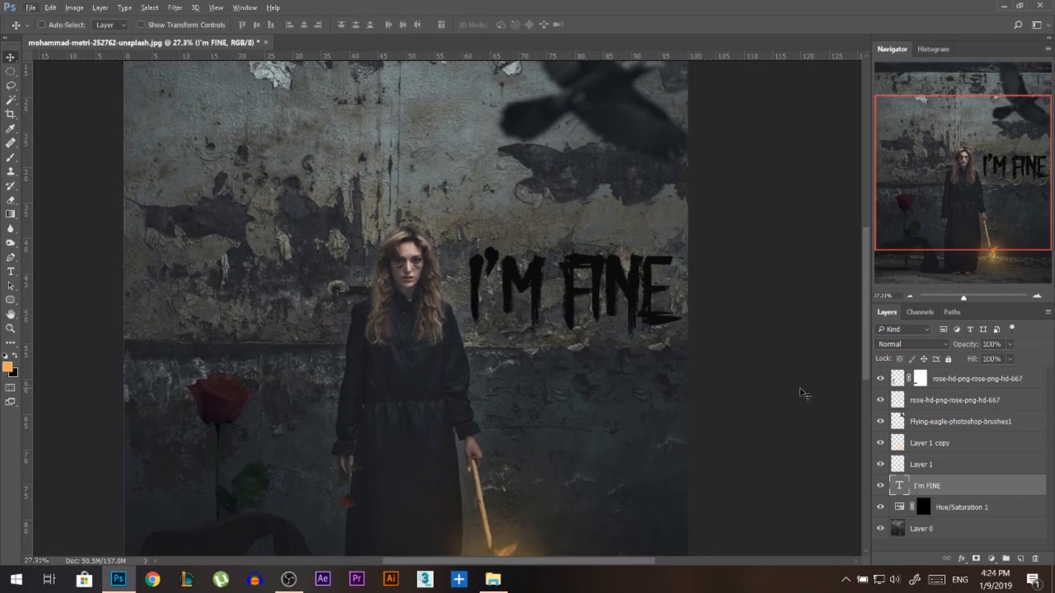
key(ctrl)
ctrl+click(898, 486)
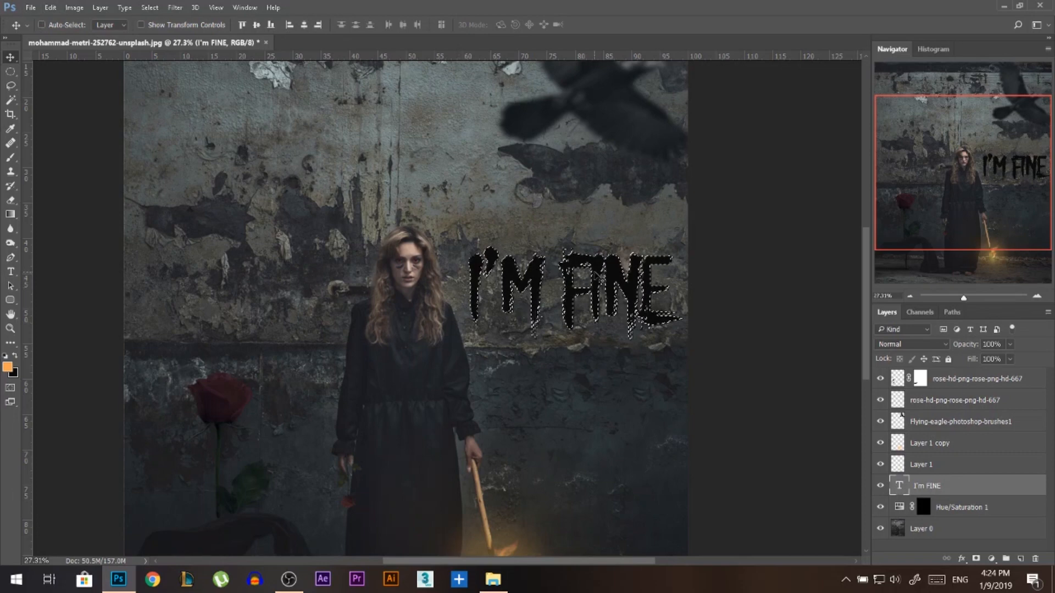
click(880, 487)
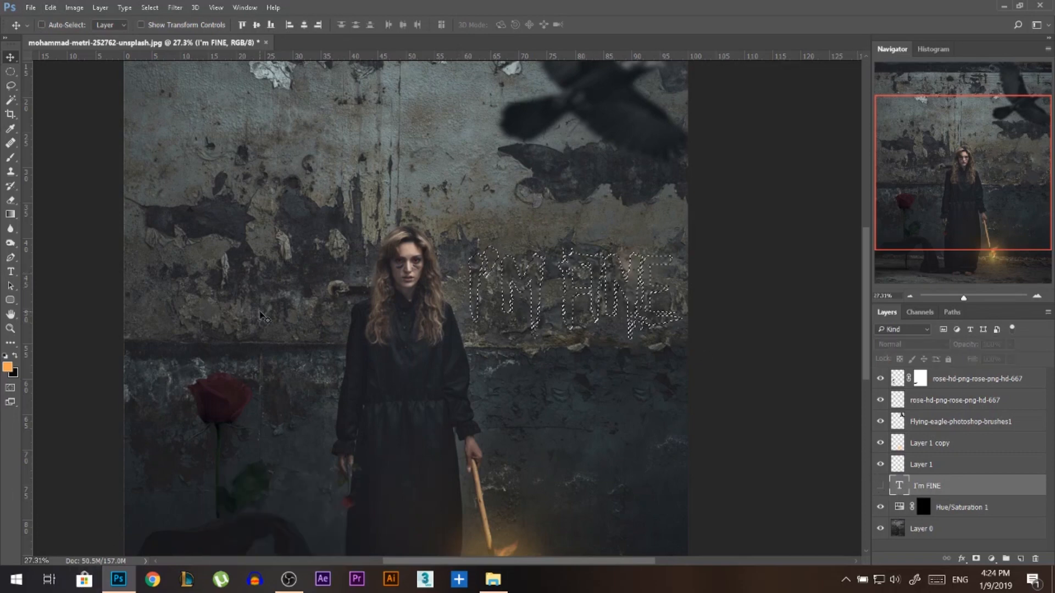
Add a Curves adjustment above Layer 0 from the lettering selection, moving both endpoints inward and lowering the midtones to darken the letters.
click(948, 530)
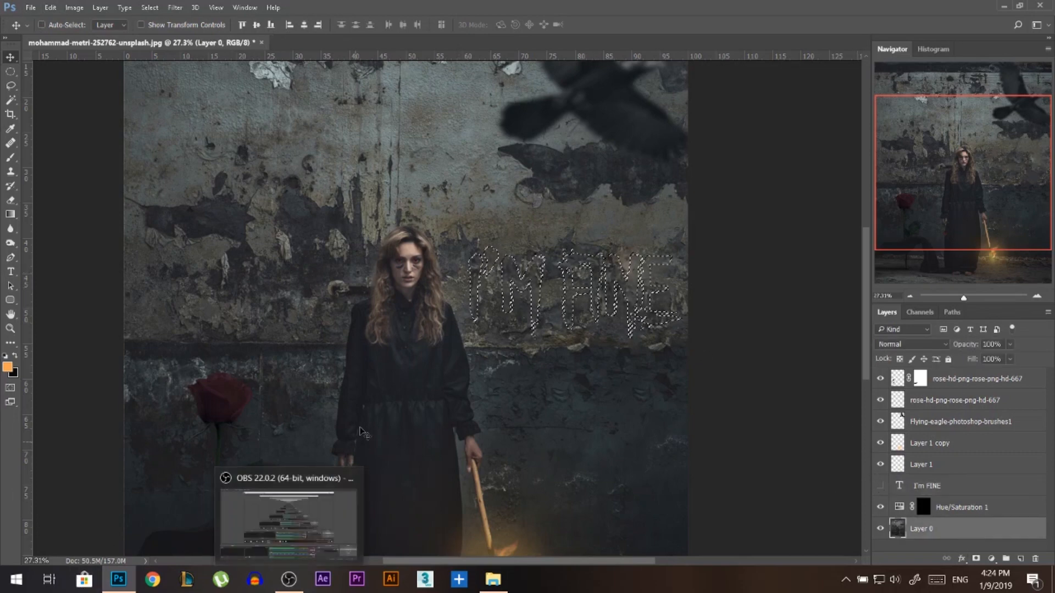
click(991, 558)
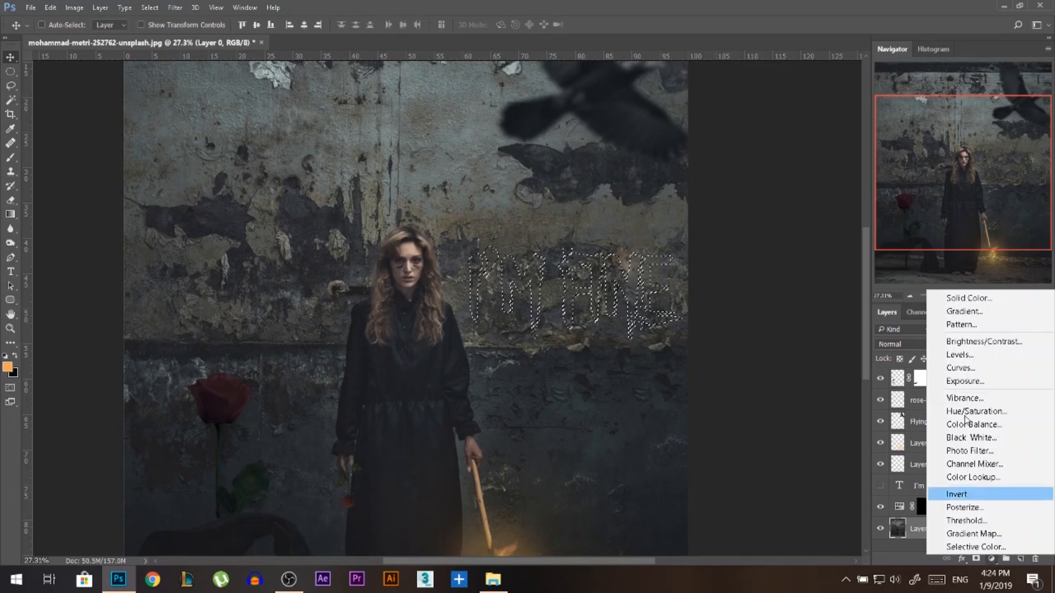
click(972, 368)
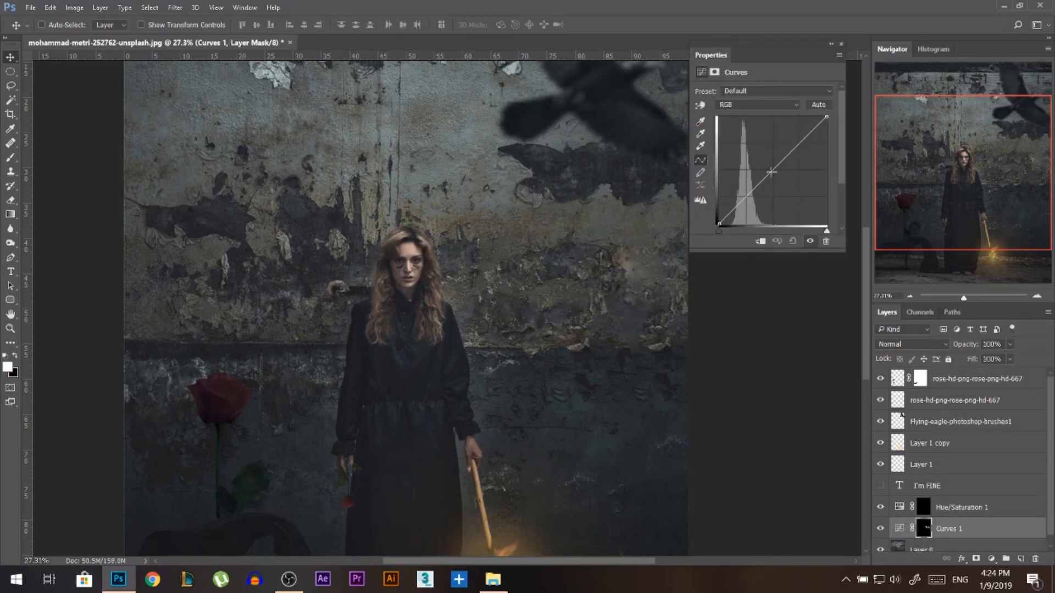
drag(771, 172, 728, 236)
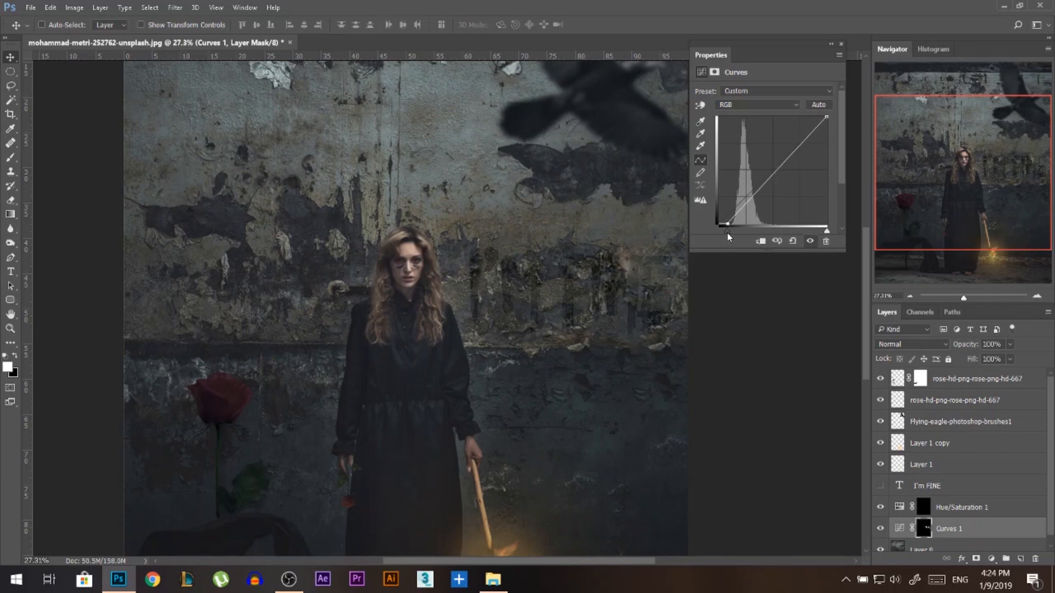
drag(826, 115, 816, 116)
drag(760, 186, 768, 193)
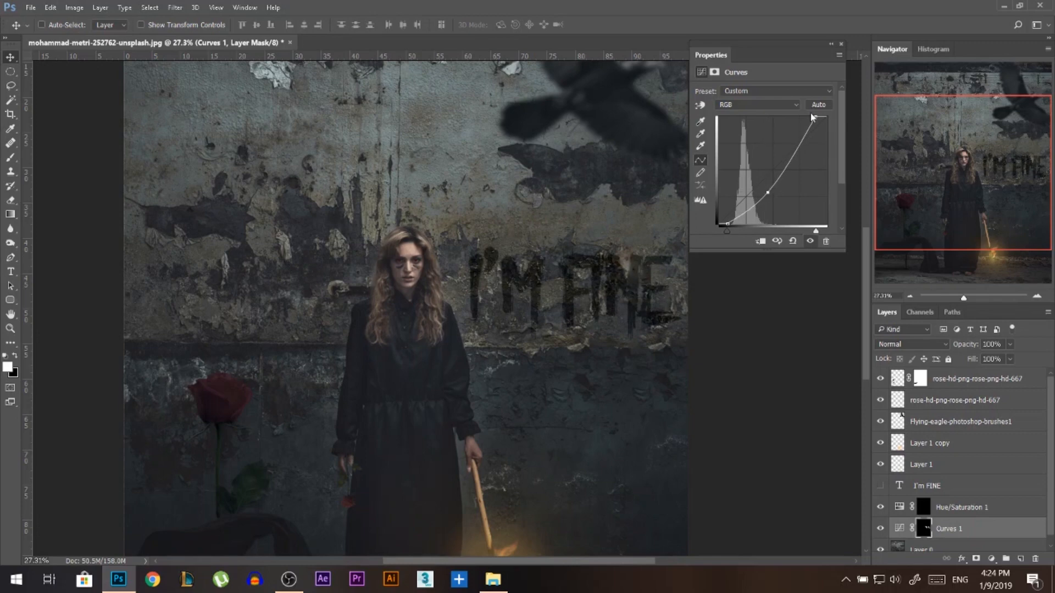
click(840, 45)
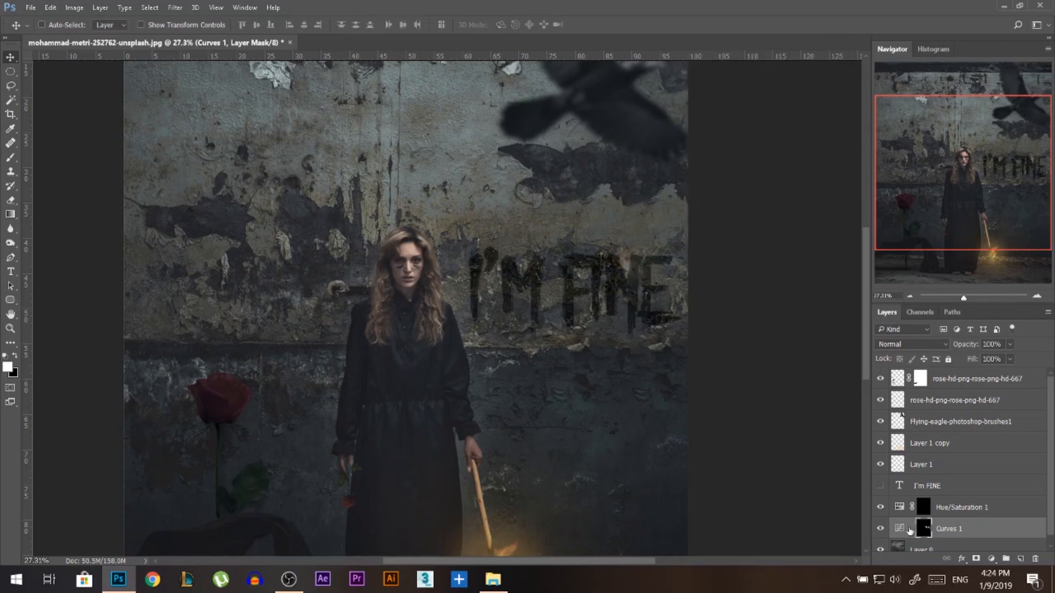
Scale the unlinked Curves 1 mask to about 98% and reposition the darkened lettering on the wall beside the woman.
key(ctrl+t)
drag(467, 339, 463, 347)
mouse_move(599, 308)
mouse_down()
mouse_move(602, 436)
mouse_move(598, 230)
mouse_move(598, 320)
mouse_up()
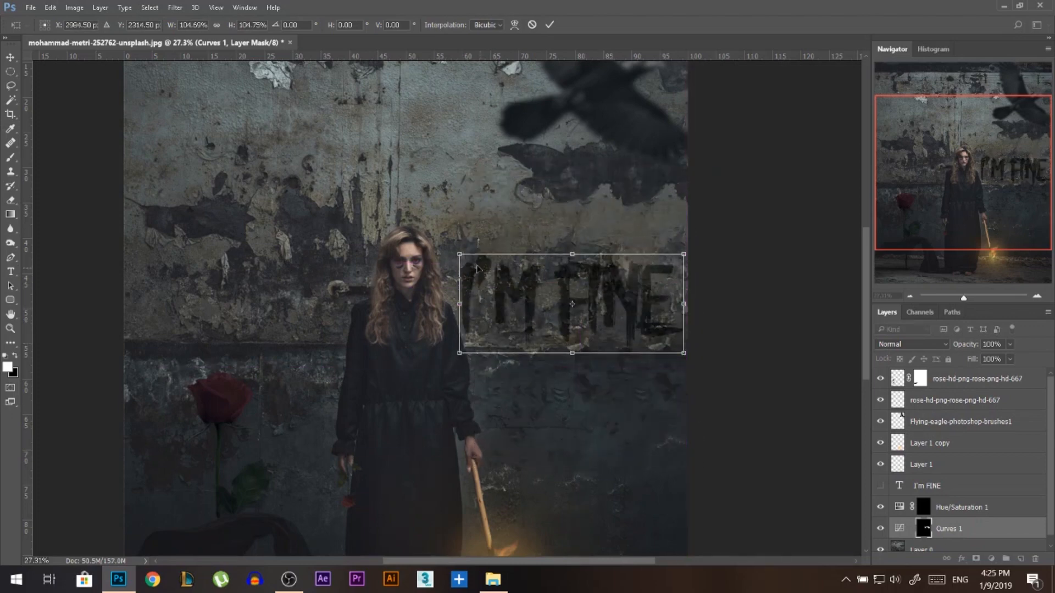
drag(460, 254, 473, 260)
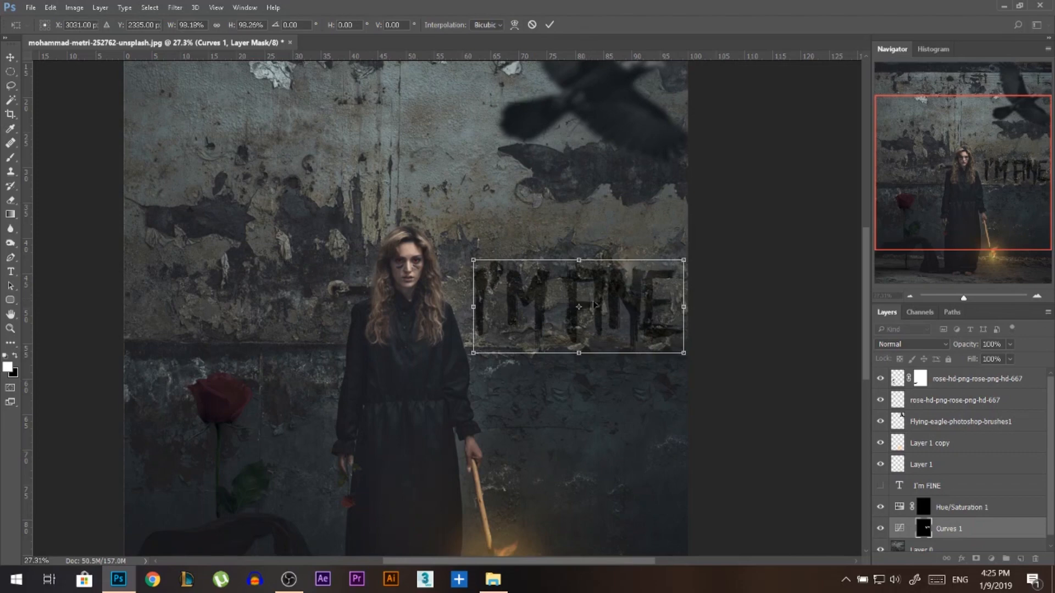
drag(595, 305, 595, 298)
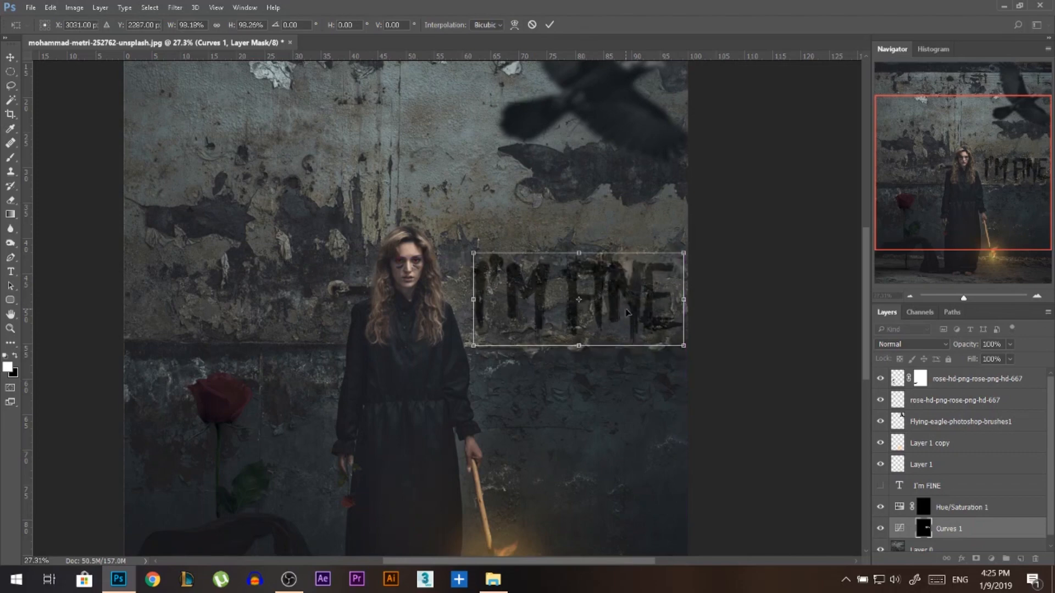
key(Return)
Add a new layer above Hue/Saturation 1 and prepare a branching crack brush at 4708 px, 100% opacity, in black.
scroll(804, 442, down, 6)
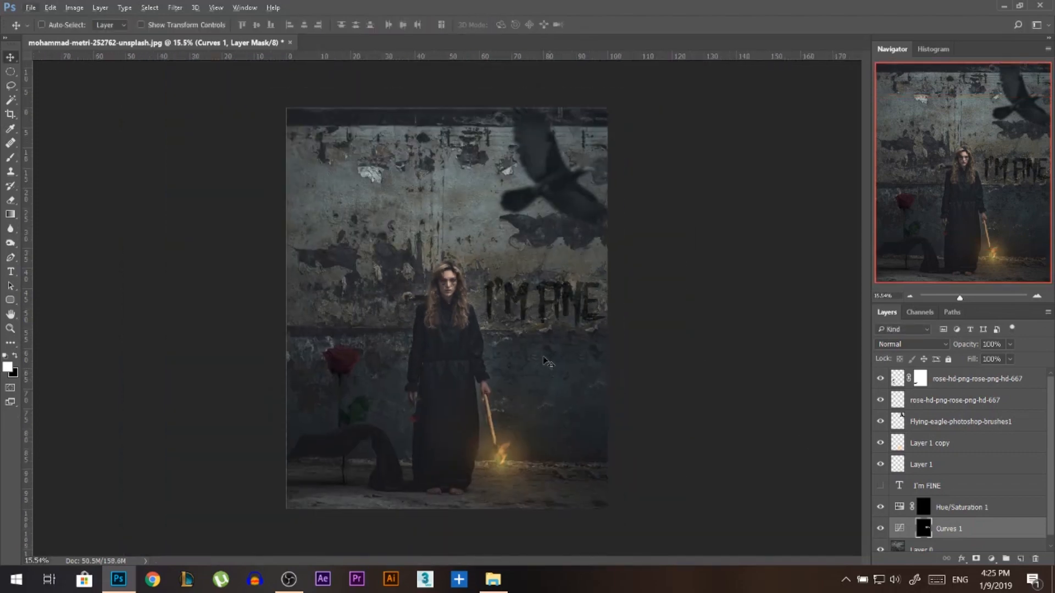
click(961, 504)
click(1020, 559)
key(b)
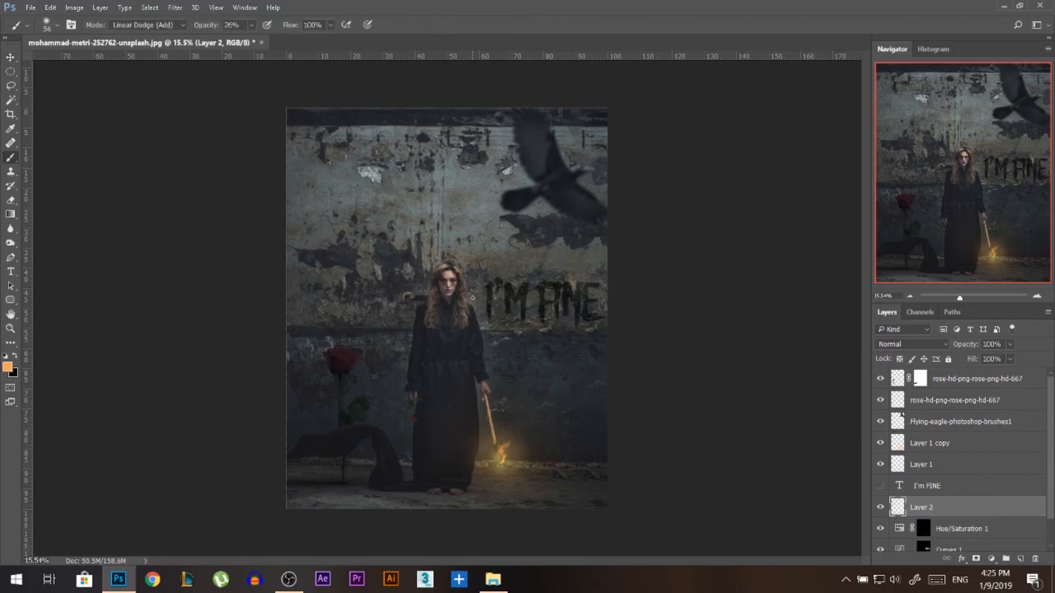
right_click(472, 298)
scroll(569, 471, down, 2)
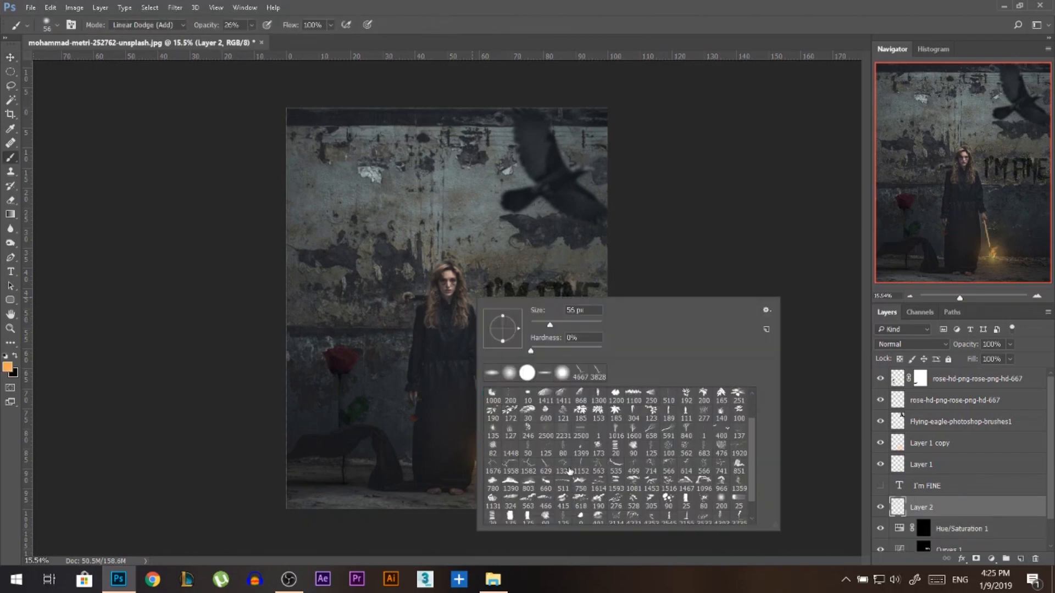
click(545, 466)
drag(360, 276, 488, 276)
mouse_move(393, 310)
mouse_down()
mouse_move(425, 310)
mouse_move(379, 304)
mouse_move(389, 304)
mouse_up()
key(x)
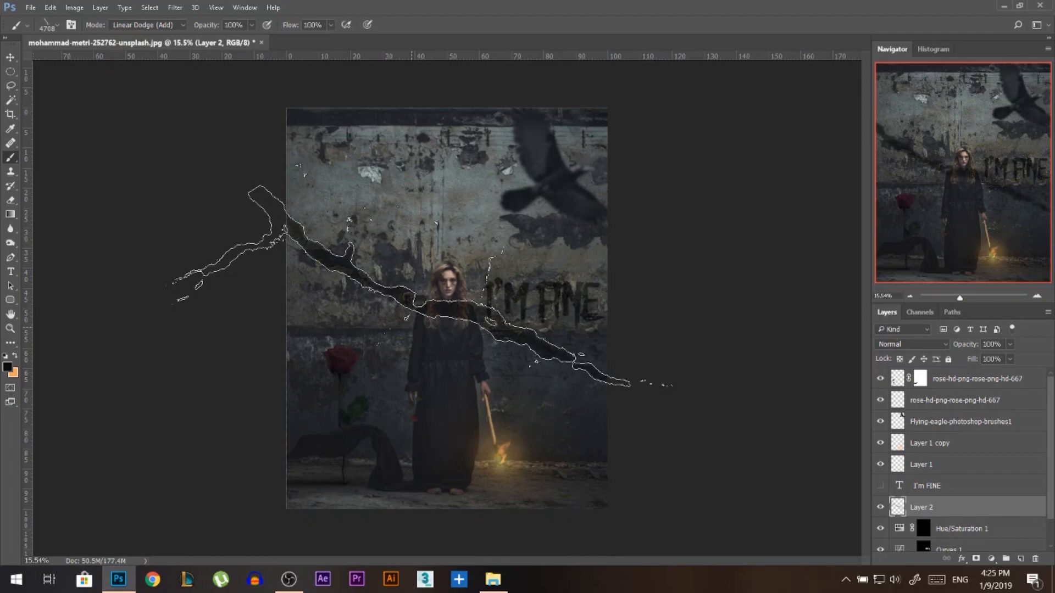
Try stamping the crack diagonally across the wall in Linear Dodge (Add) mode, and delete the stamped layer.
click(419, 287)
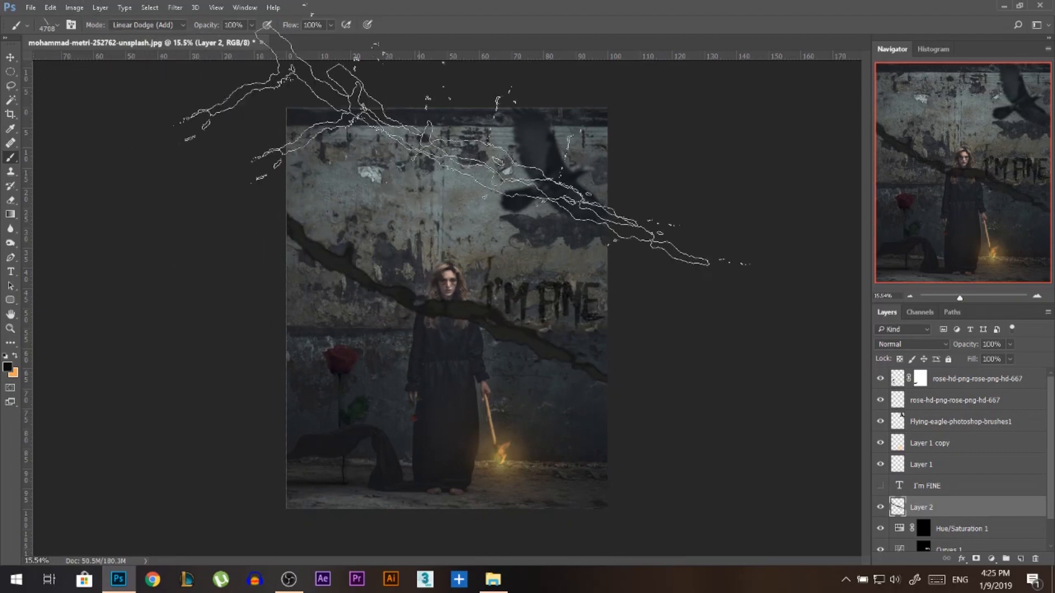
key(Delete)
Set the brush mode to Normal and stamp a black diagonal crack across the wall on a new layer above Hue/Saturation 1.
click(131, 27)
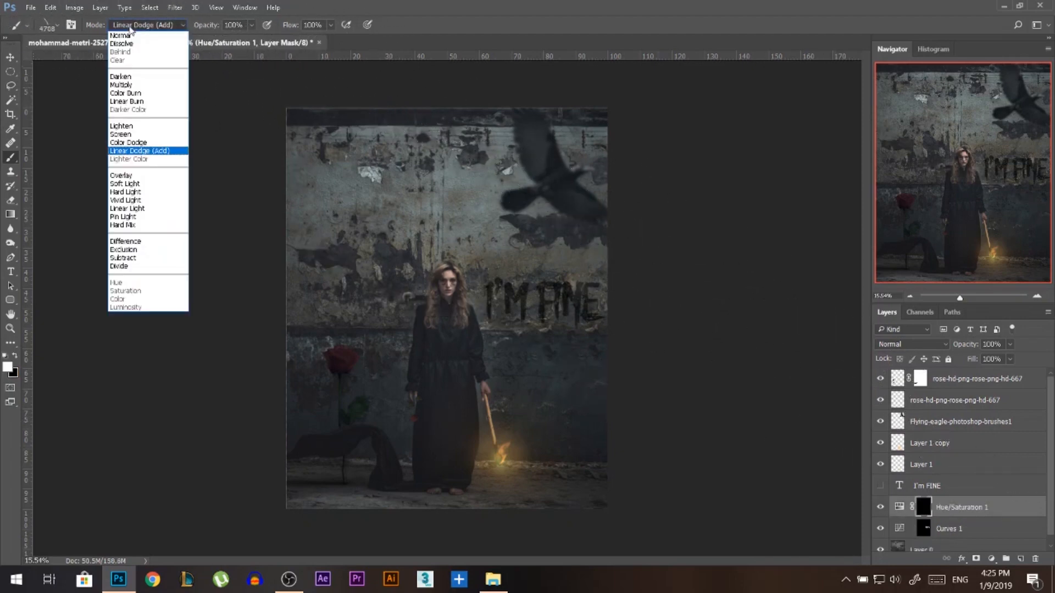
click(130, 36)
click(1019, 559)
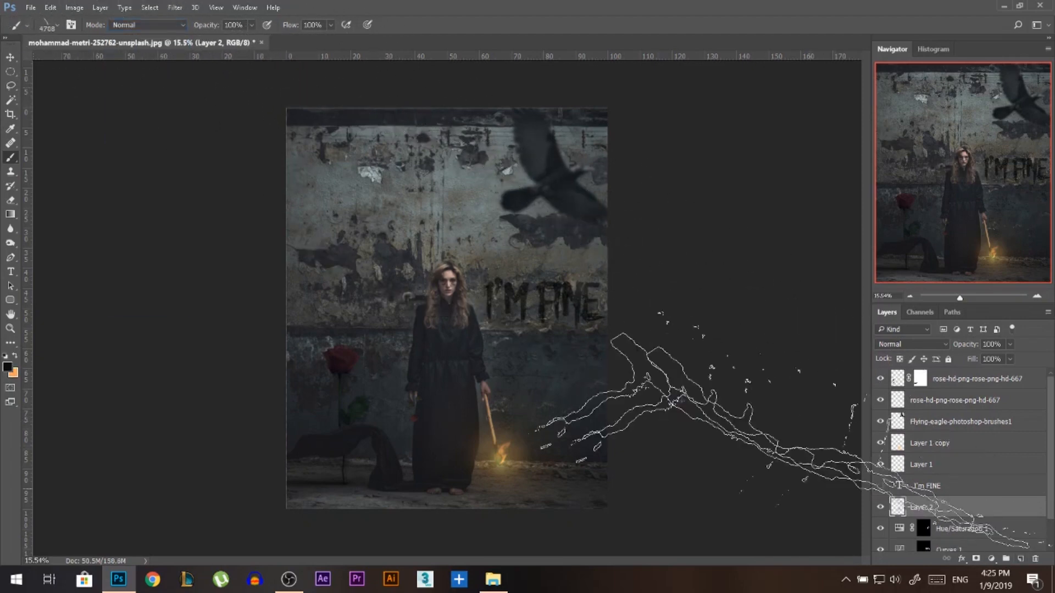
click(417, 296)
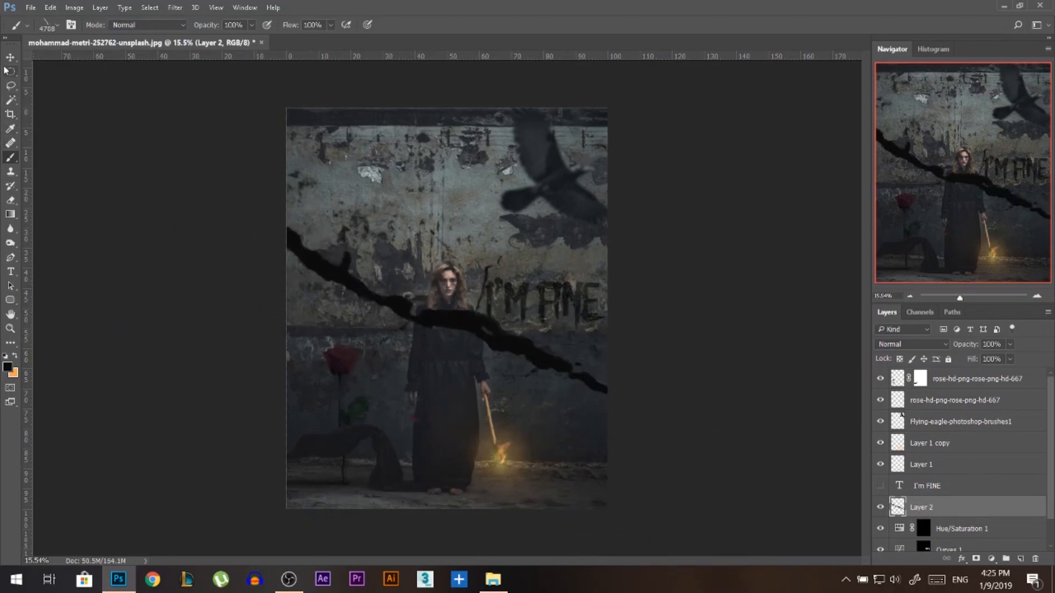
Warp the black crack on Layer 2 so its middle and left end bend downward and its right end rises across the wall.
key(ctrl+t)
right_click(481, 315)
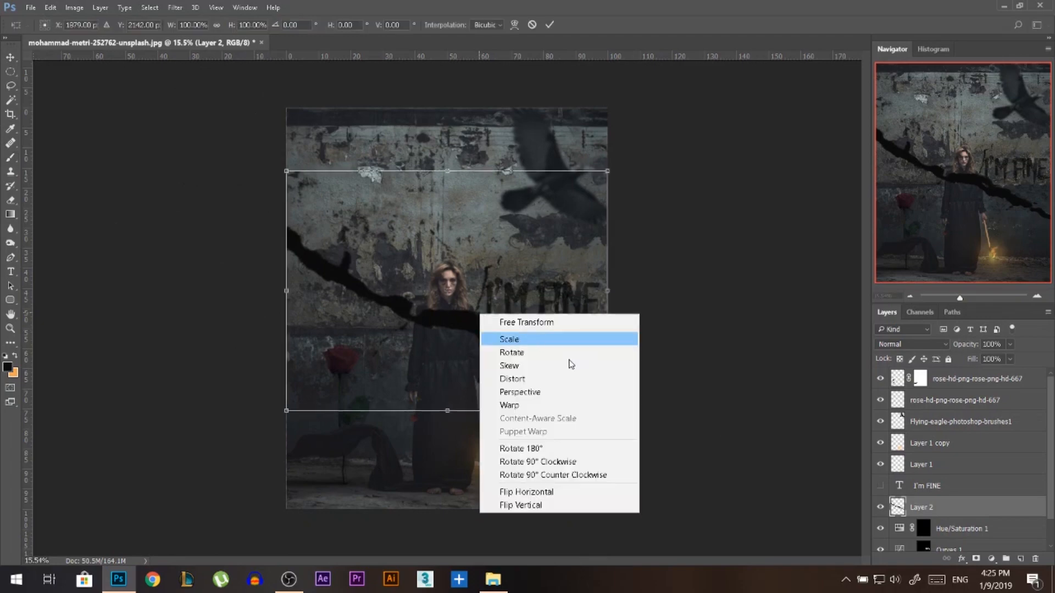
click(550, 406)
drag(608, 411, 616, 364)
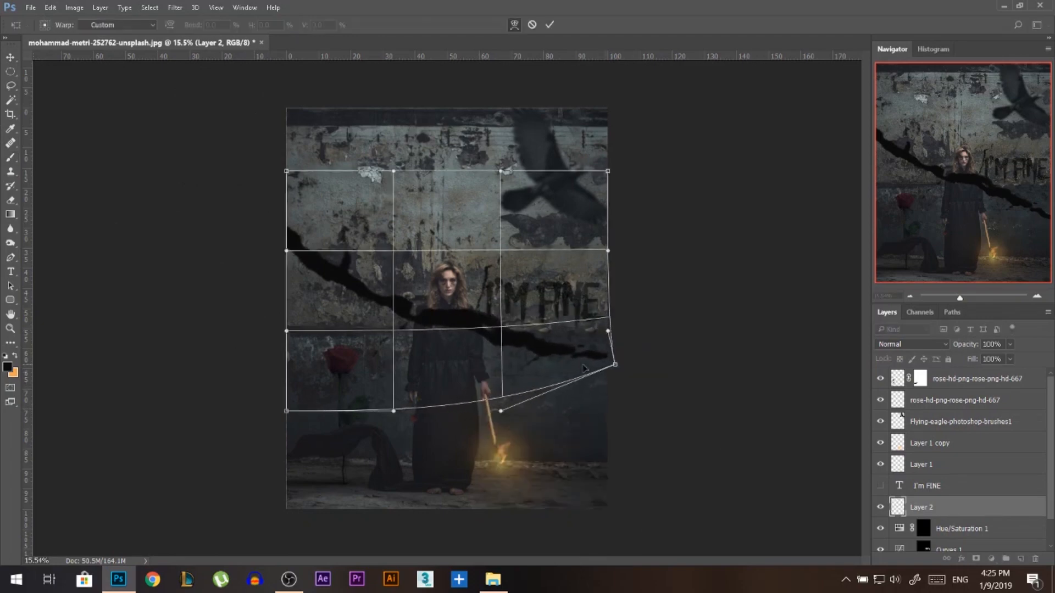
drag(449, 315, 453, 335)
mouse_move(297, 233)
mouse_down()
mouse_move(309, 245)
mouse_move(295, 252)
mouse_up()
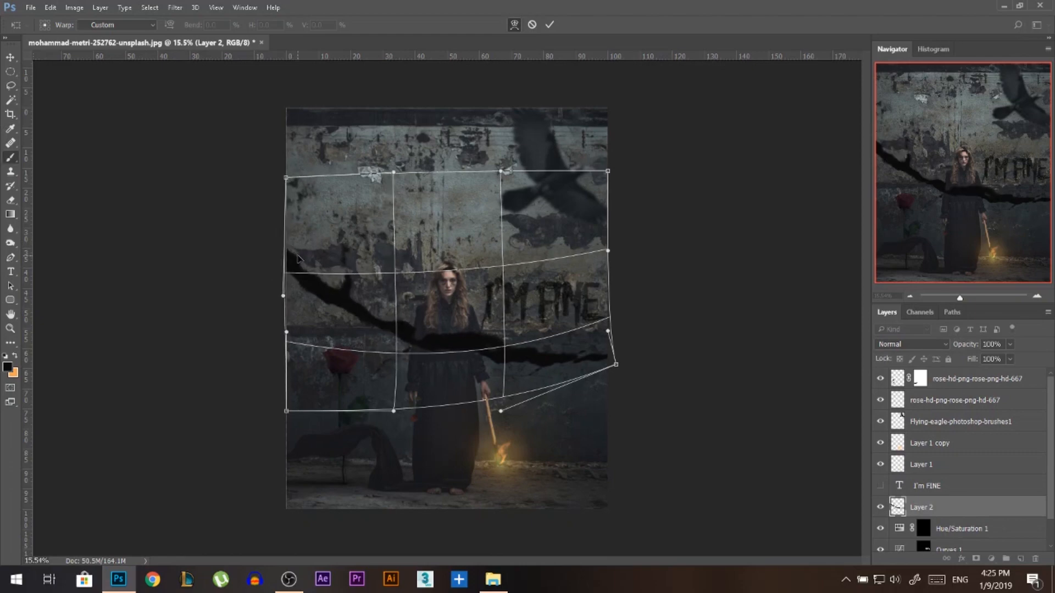
key(Return)
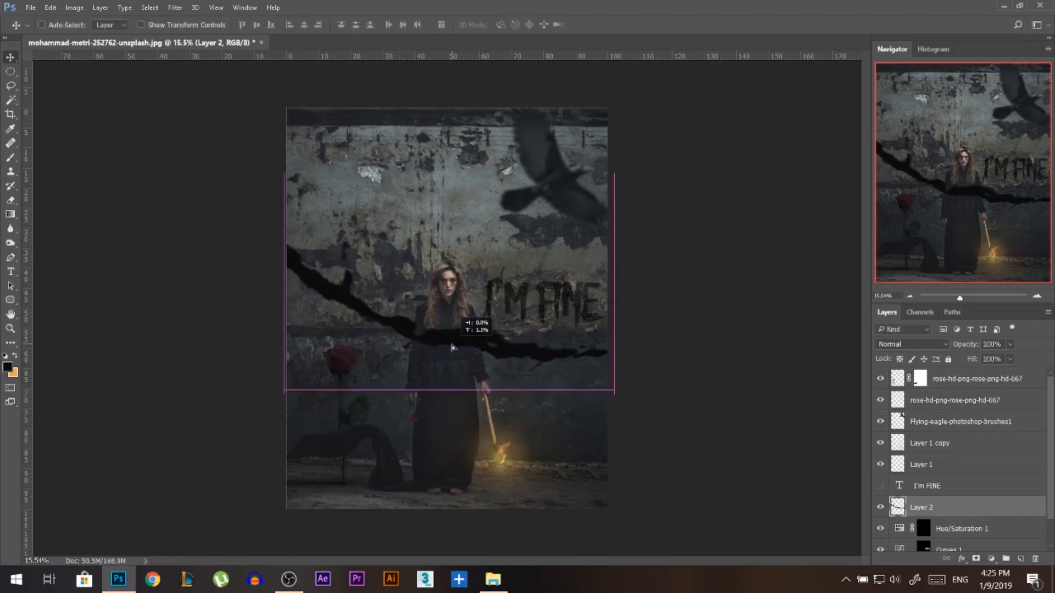
Lower the crack layer's opacity to 56% so the woman's body shows through it.
scroll(456, 346, up, 13)
key(e)
key(alt+e)
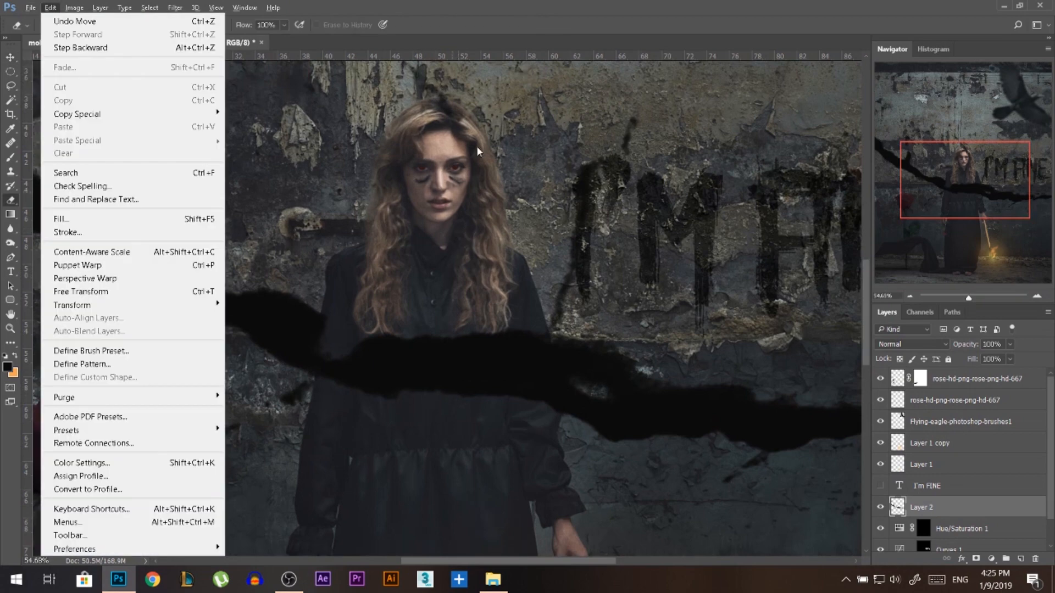
key(Escape)
mouse_move(440, 146)
mouse_down()
mouse_move(486, 141)
mouse_move(432, 143)
mouse_up()
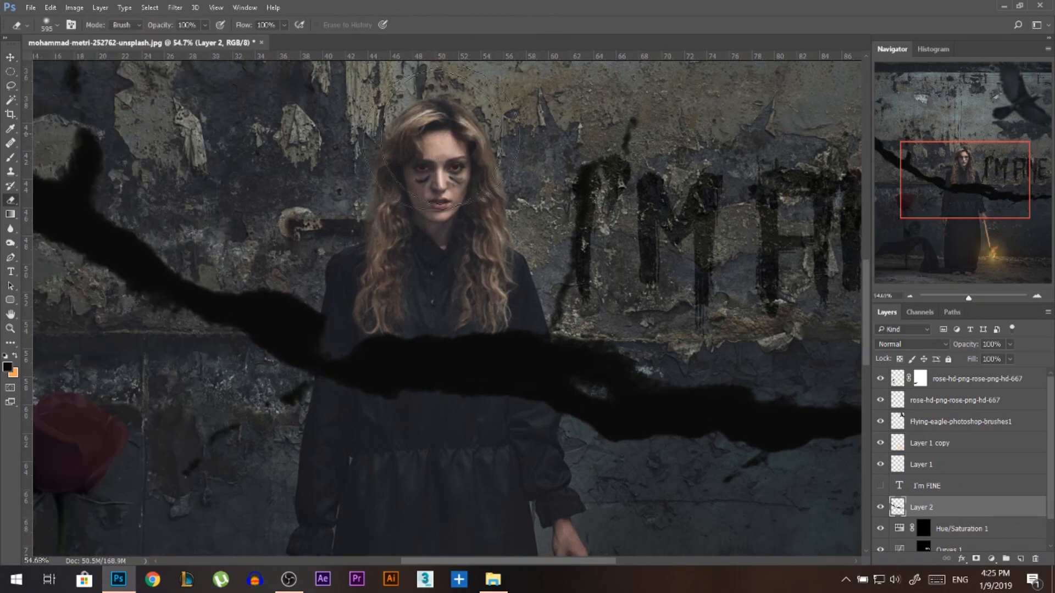
drag(974, 350, 954, 349)
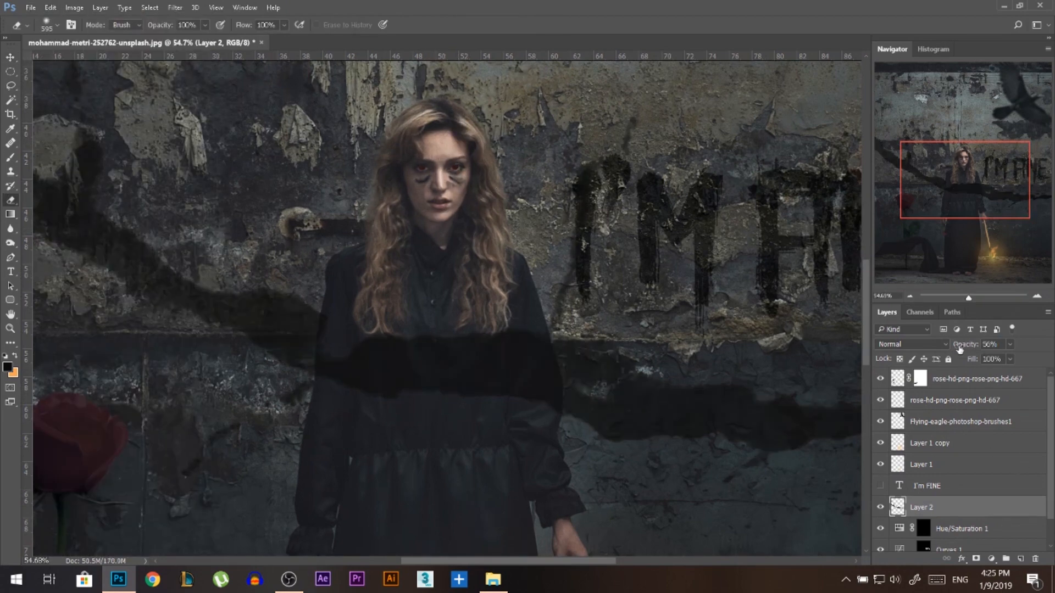
Delete the crack where it covers the woman's torso using a lasso selection, and restore Layer 2 to 100% opacity.
click(11, 85)
drag(321, 311, 314, 363)
mouse_move(314, 391)
mouse_down()
mouse_move(532, 454)
mouse_move(557, 417)
mouse_move(548, 342)
mouse_move(517, 307)
mouse_move(345, 284)
mouse_up()
scroll(558, 379, up, 2)
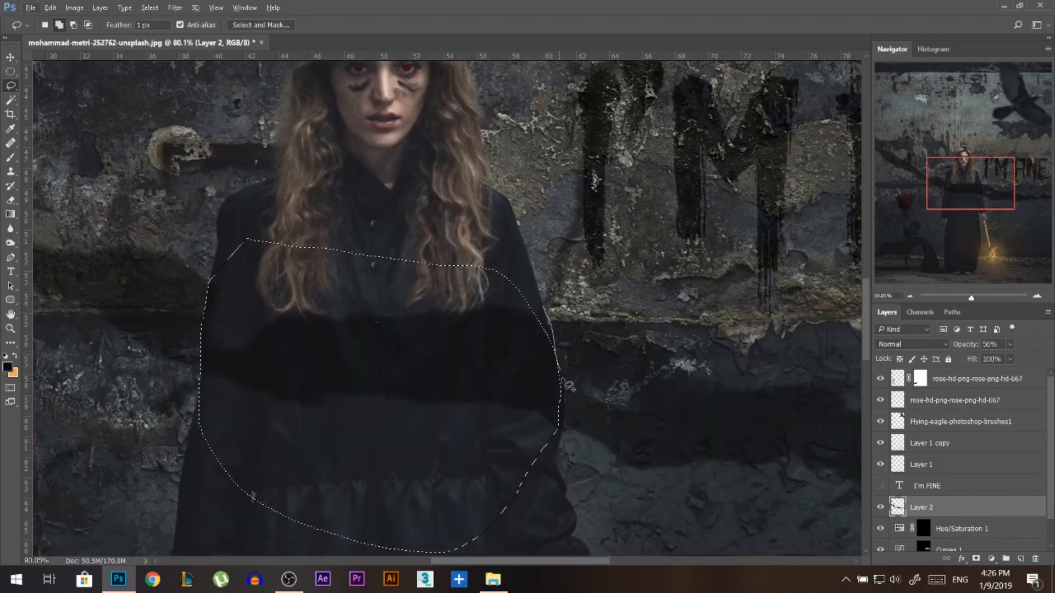
mouse_move(569, 399)
mouse_down()
mouse_move(571, 440)
mouse_move(451, 468)
mouse_move(427, 278)
mouse_up()
scroll(440, 353, down, 2)
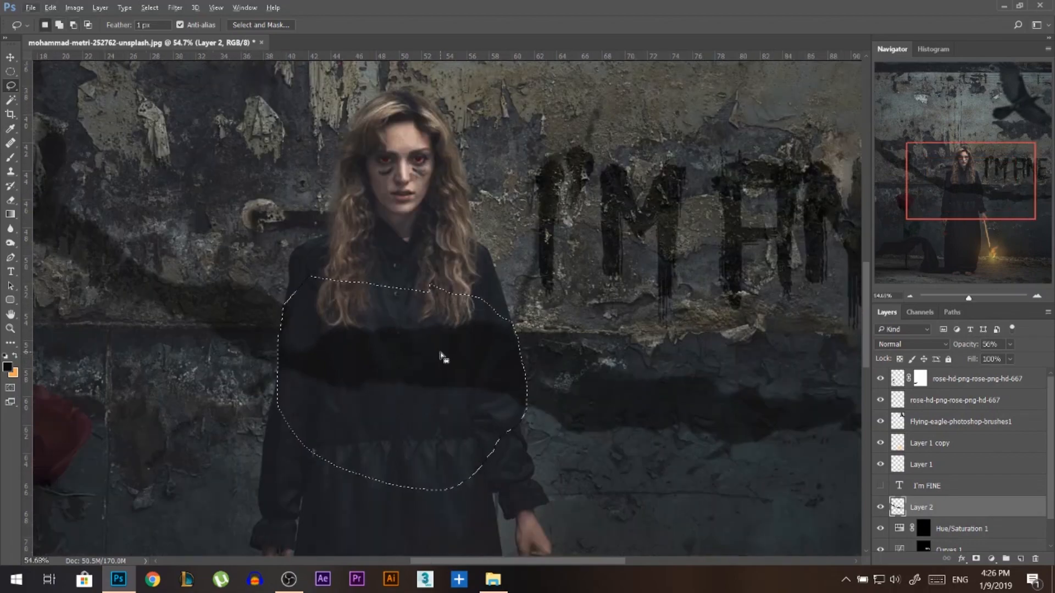
key(v)
scroll(550, 384, down, 7)
key(ctrl+d)
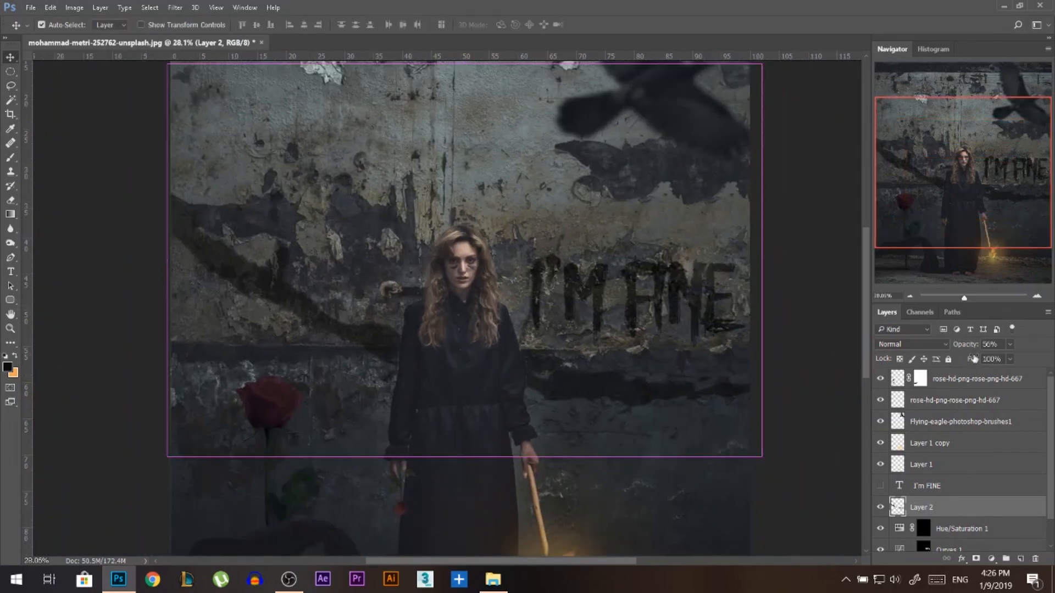
drag(970, 347, 1052, 357)
scroll(419, 275, down, 2)
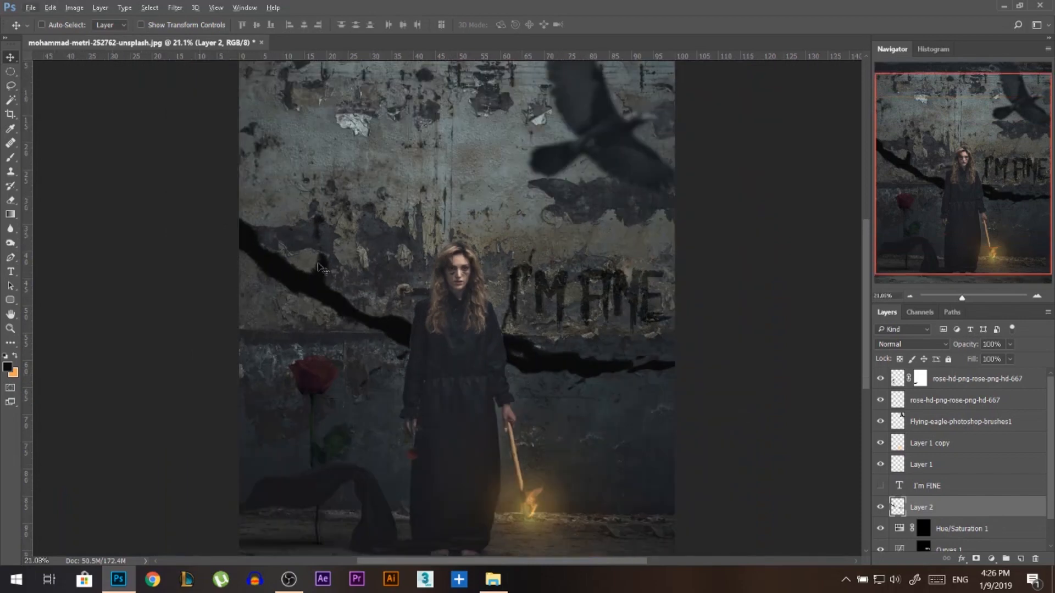
scroll(929, 412, down, 1)
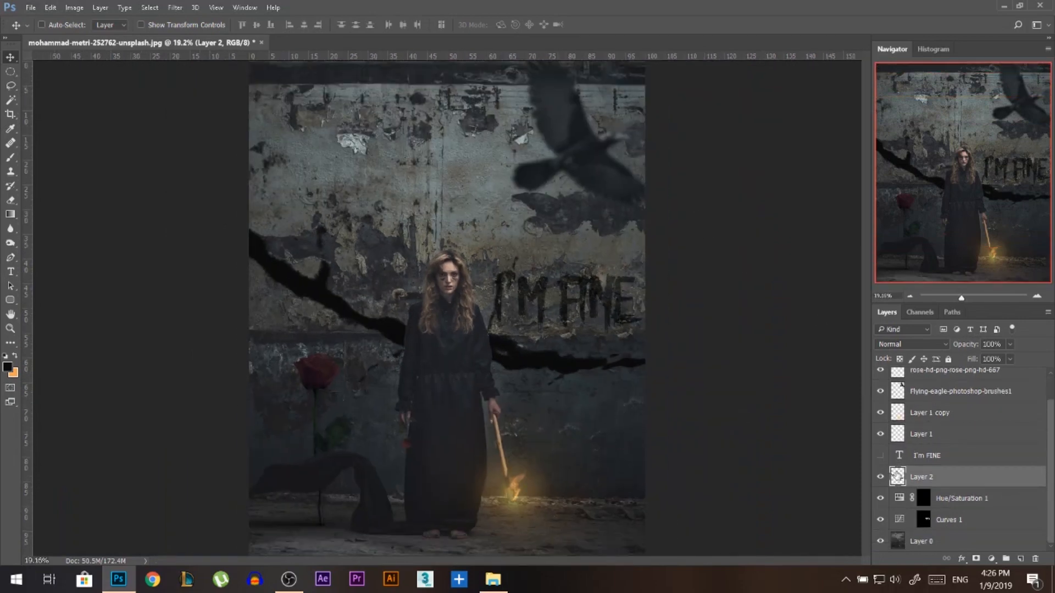
Load the crack's outline from Layer 2 as a selection, hide that layer, and make Layer 0 active.
key(ctrl)
ctrl+click(897, 477)
click(880, 477)
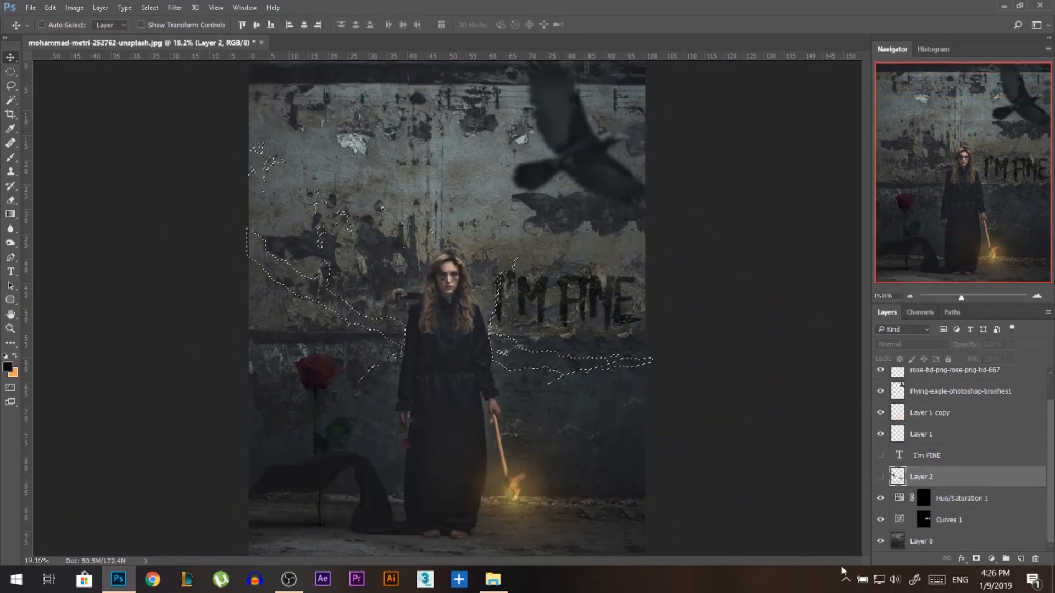
click(921, 541)
Add a Brightness/Contrast adjustment above Layer 0 masked to the crack, with brightness -43 and contrast 76.
click(991, 558)
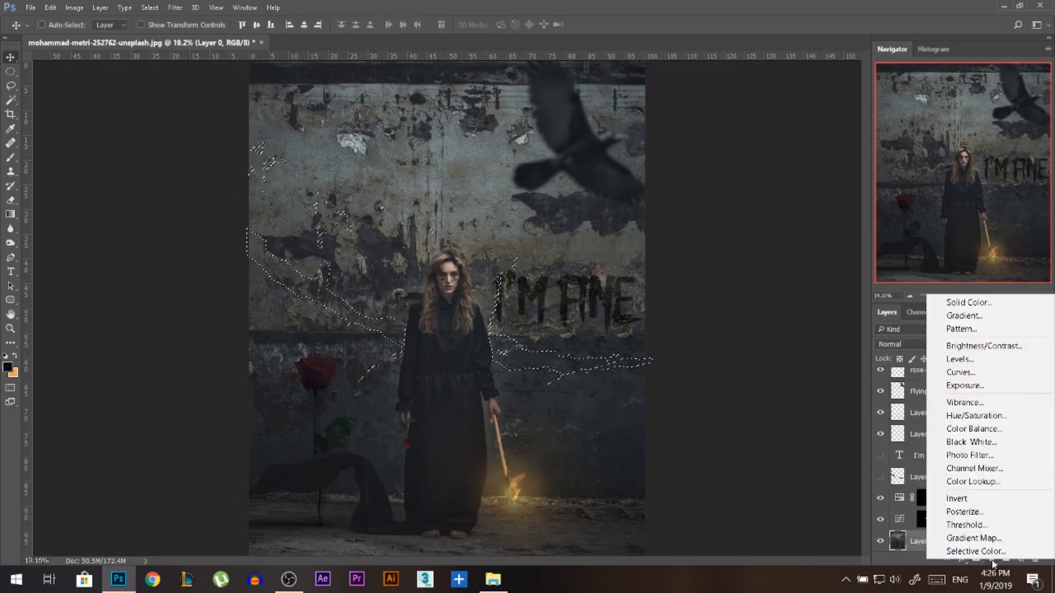
click(973, 345)
drag(763, 119, 814, 142)
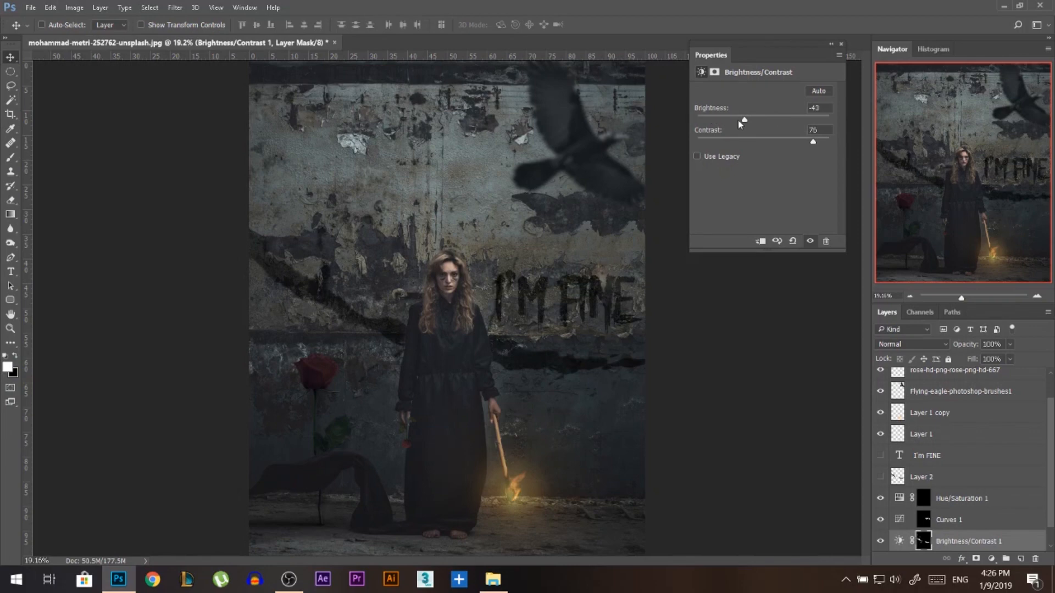
click(841, 44)
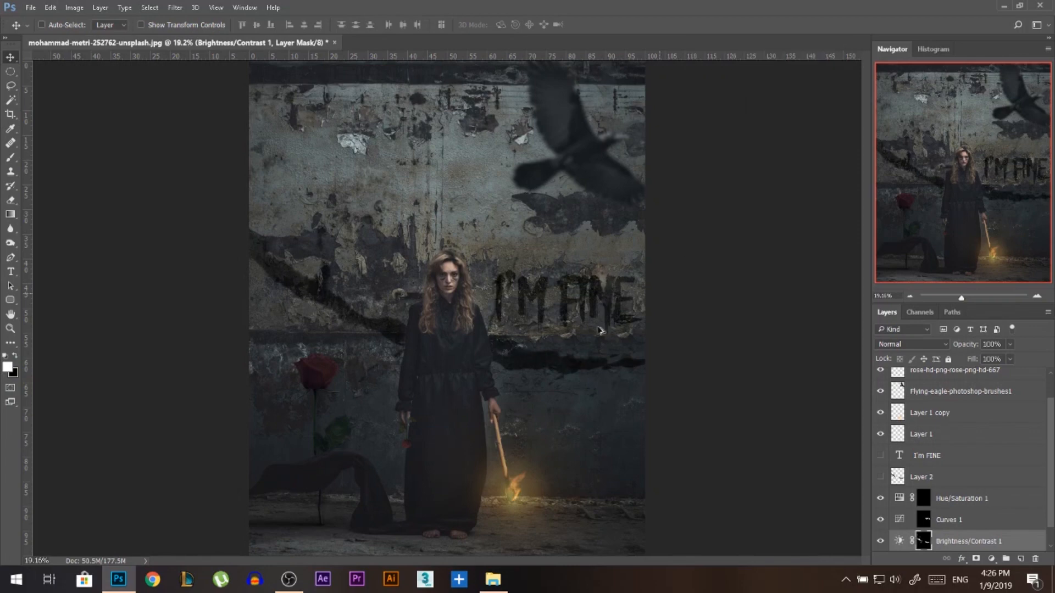
scroll(297, 224, down, 4)
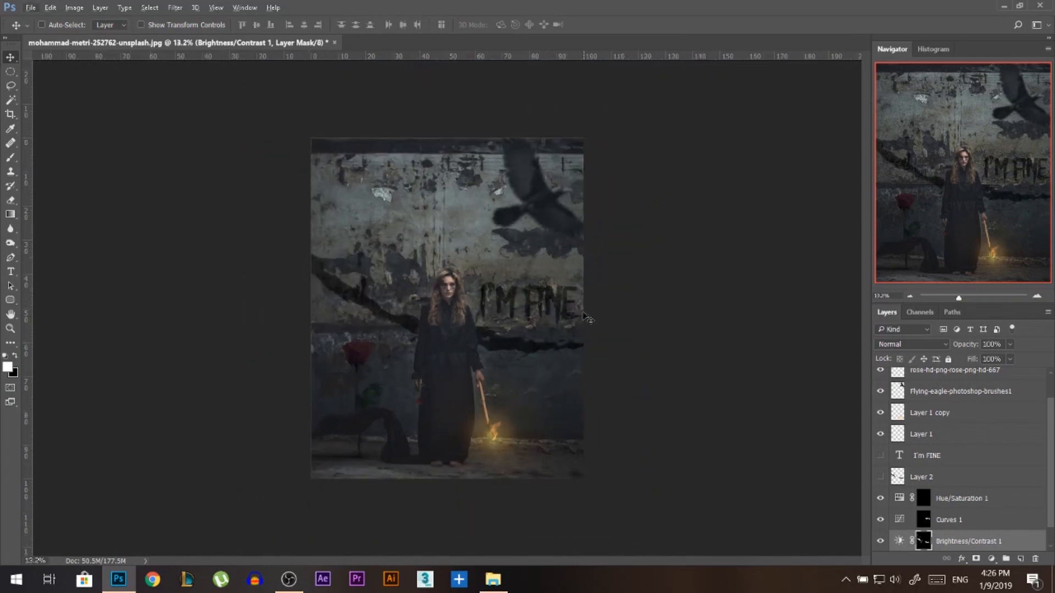
scroll(446, 369, up, 1)
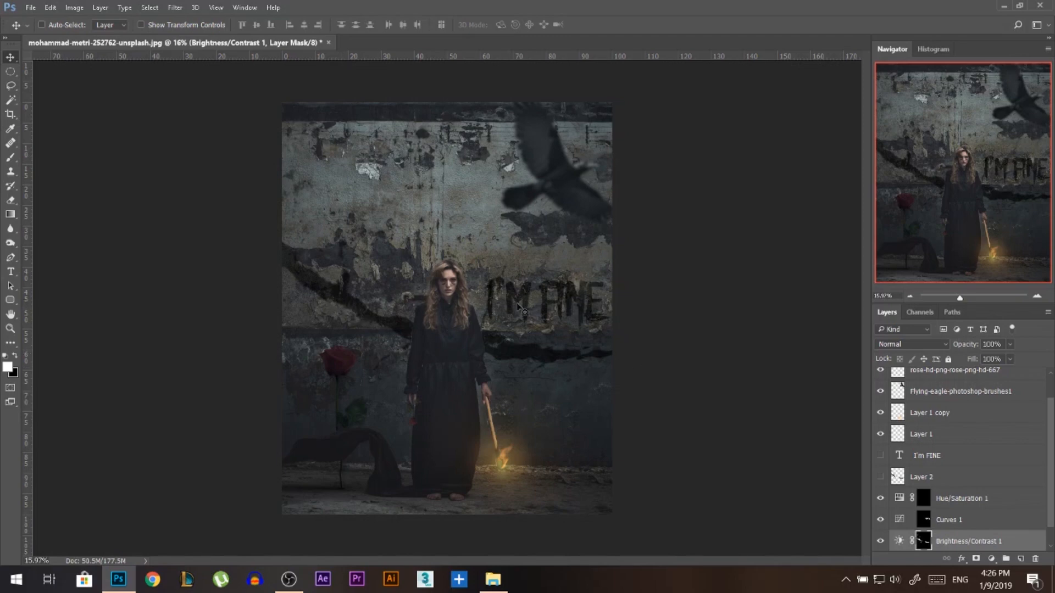
scroll(552, 309, up, 1)
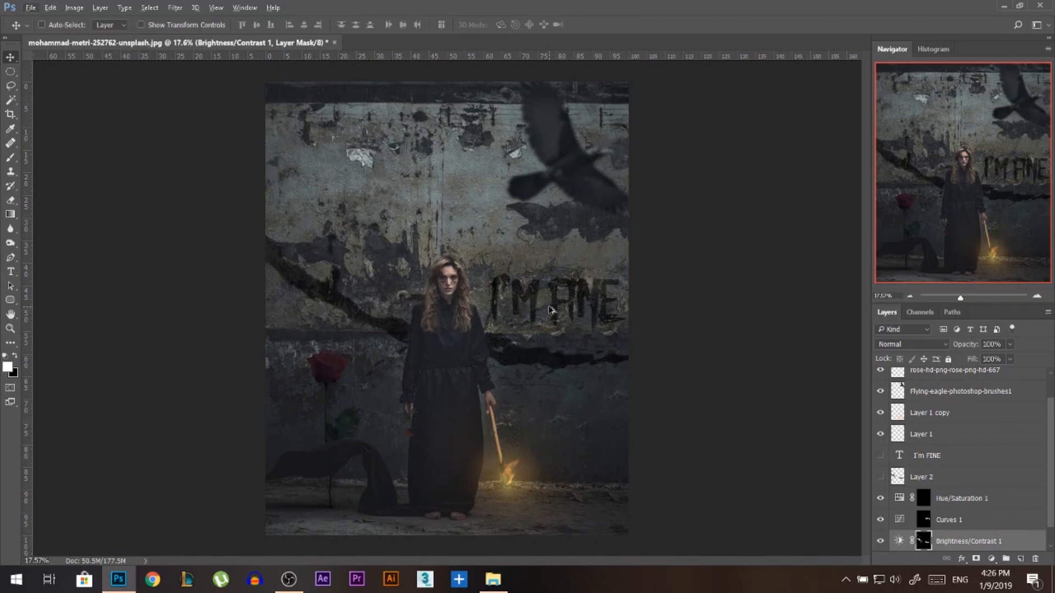
scroll(883, 386, up, 1)
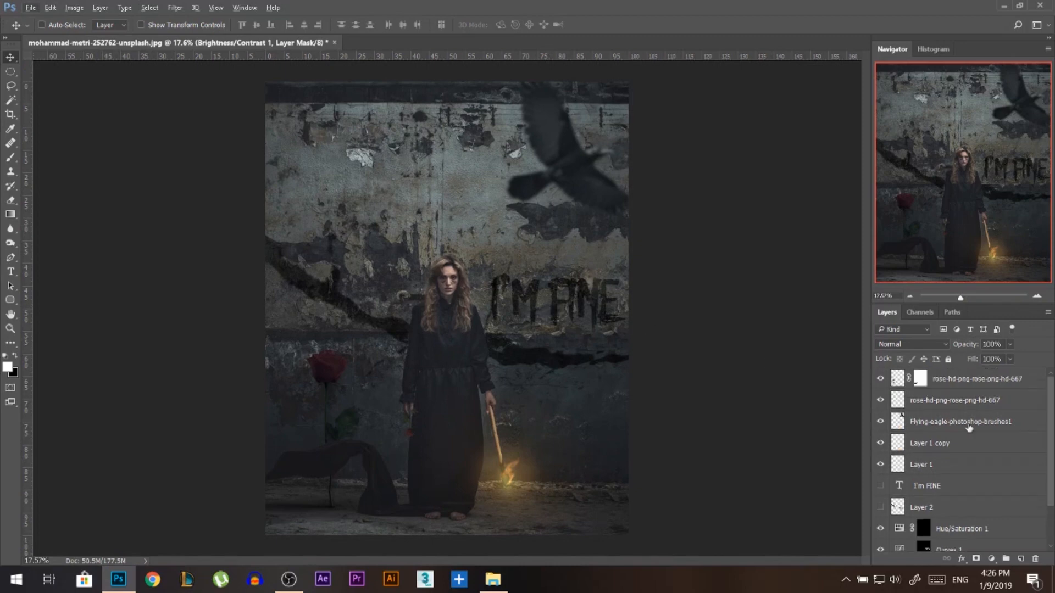
Add a Curves adjustment above the topmost rose layer and slightly raise the curve's black point to fade the shadows.
click(949, 374)
scroll(591, 299, down, 1)
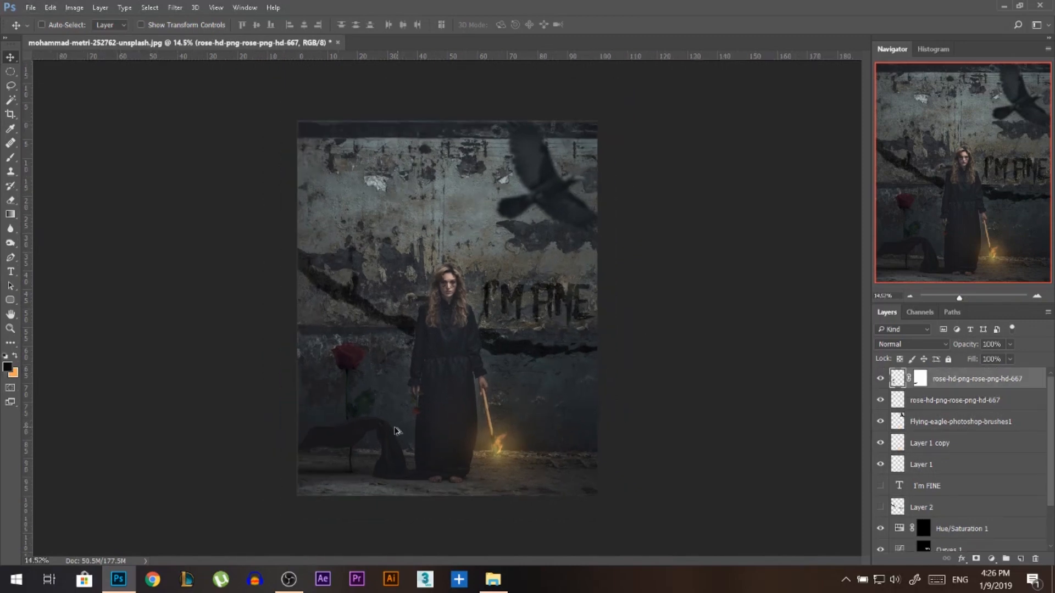
scroll(395, 431, up, 1)
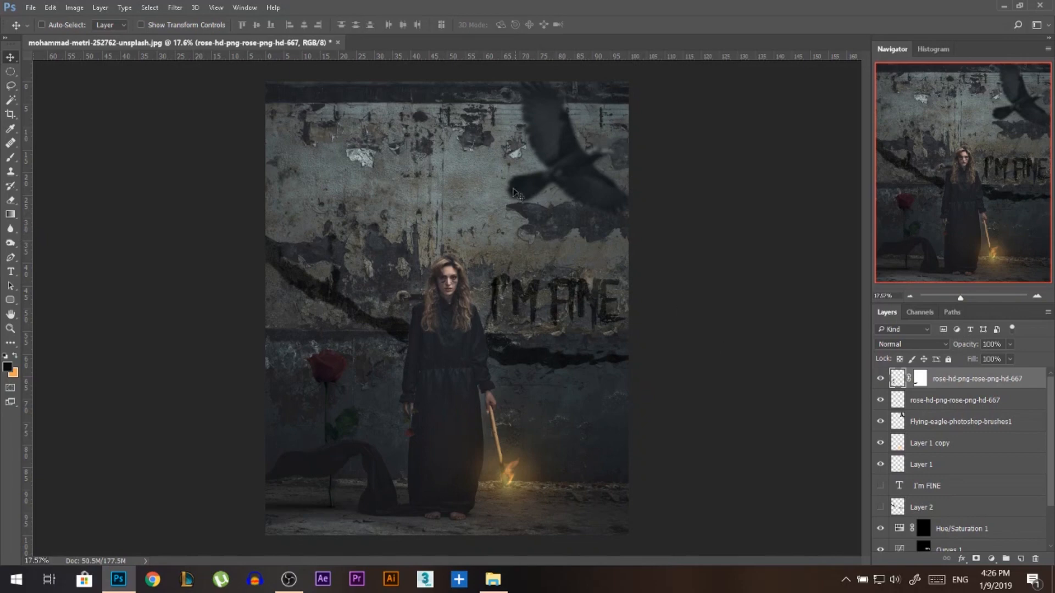
click(992, 558)
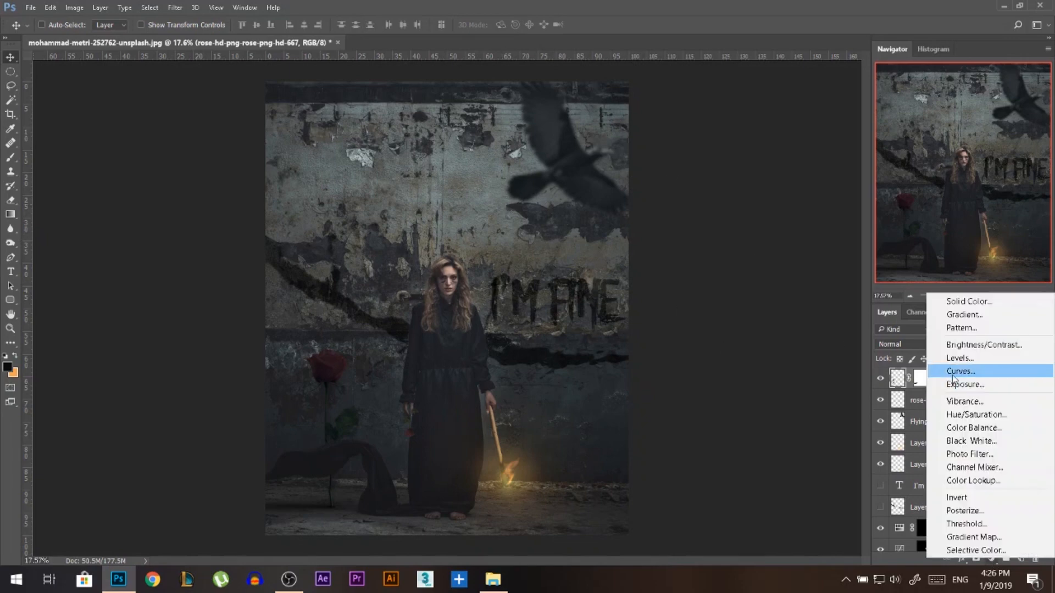
click(961, 380)
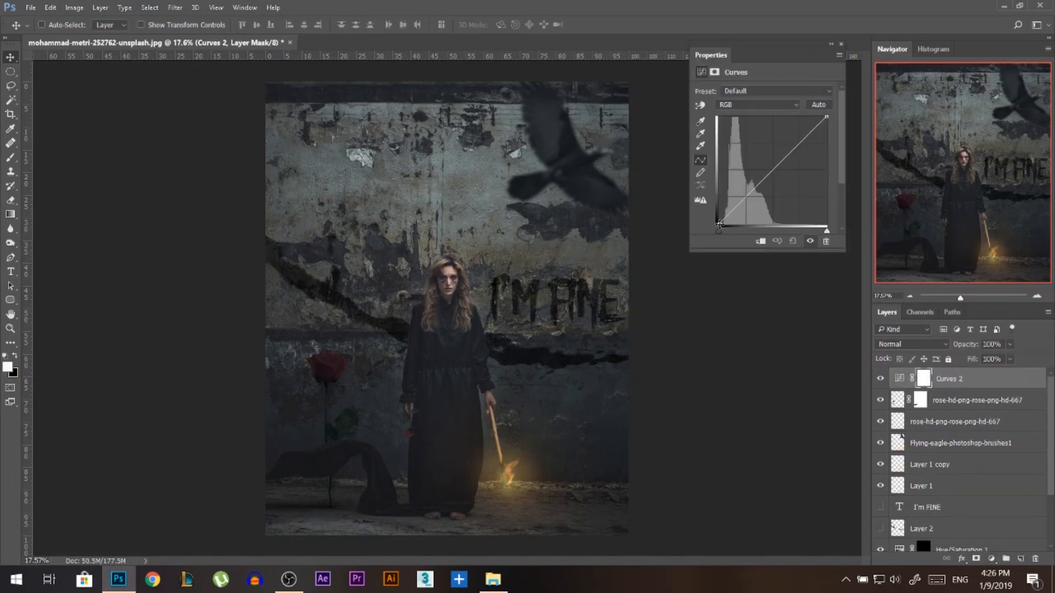
drag(719, 224, 686, 223)
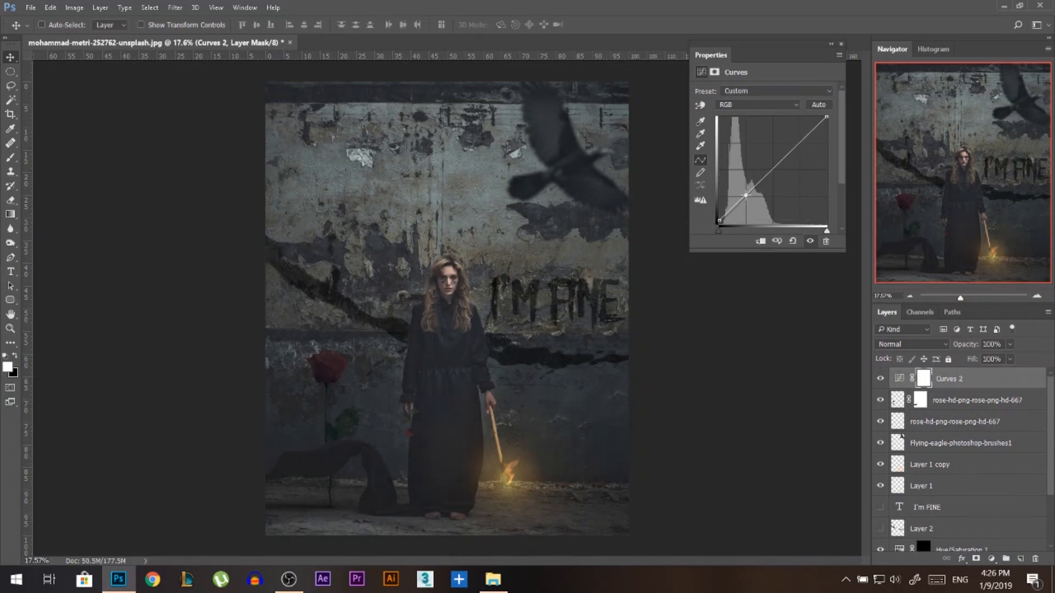
Darken the lower tones and move the white point inward in Curves 2, and compare the image with and without it.
drag(746, 195, 745, 199)
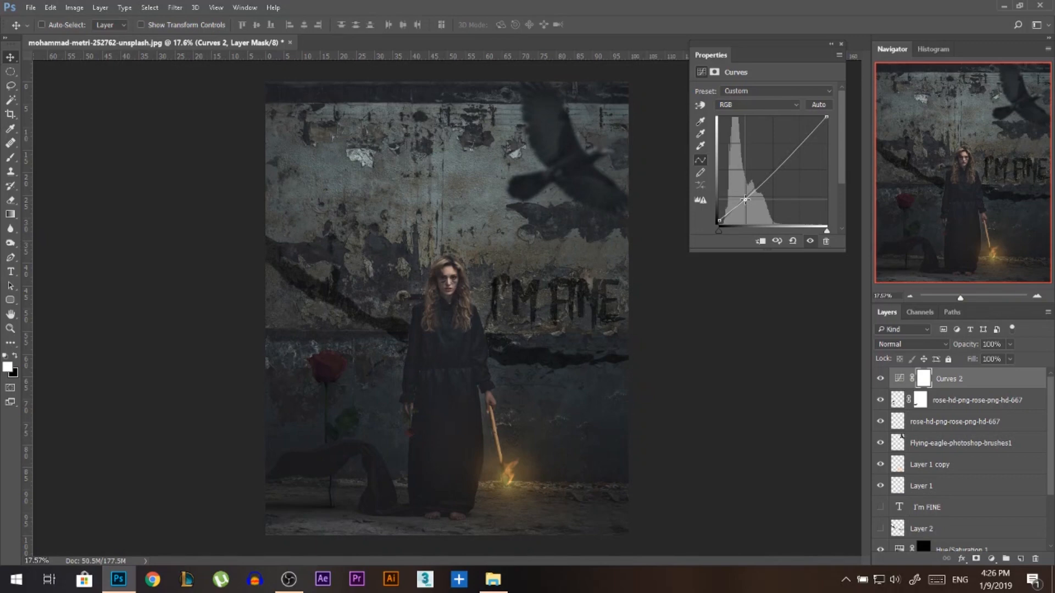
drag(824, 117, 813, 117)
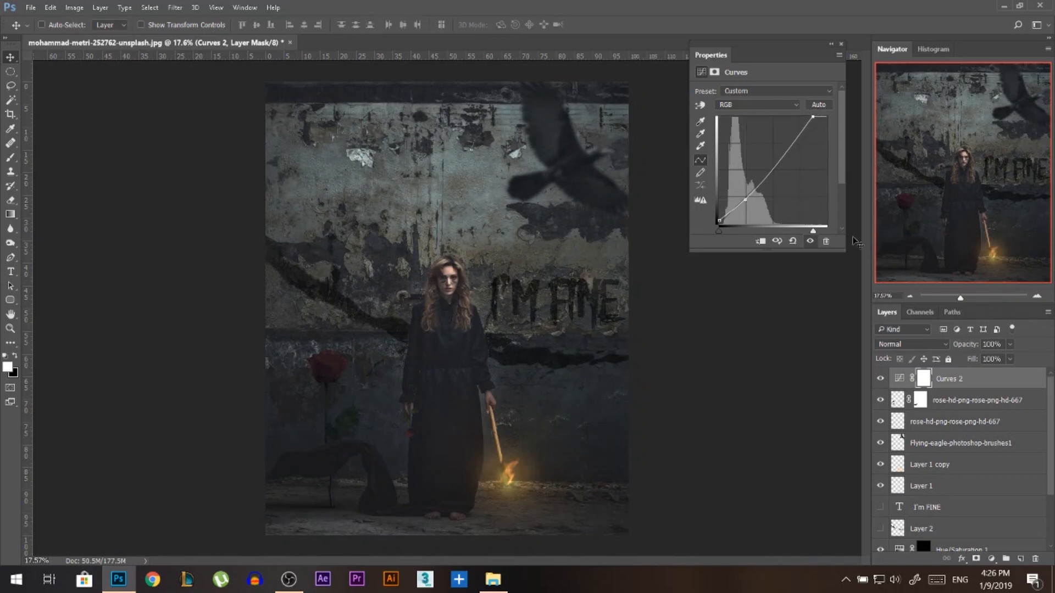
click(840, 47)
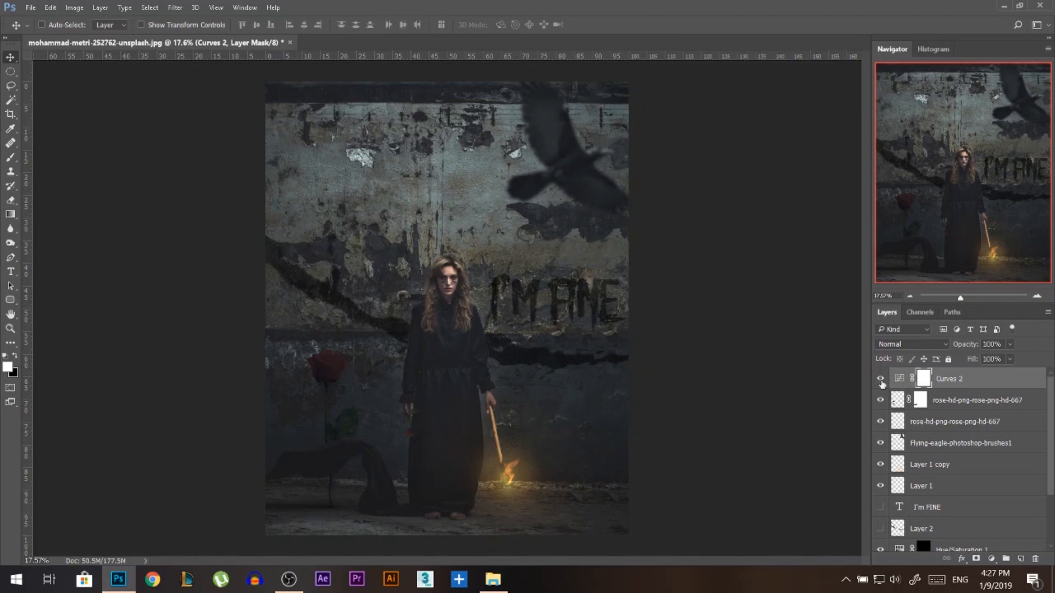
click(880, 380)
click(880, 380)
scroll(450, 346, up, 1)
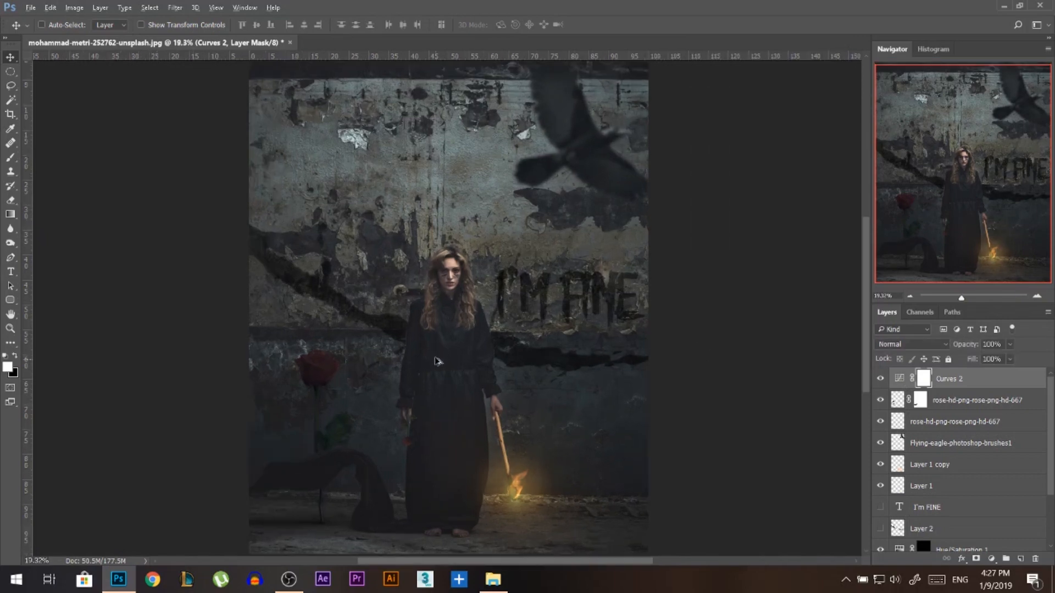
scroll(470, 351, down, 2)
scroll(468, 350, up, 1)
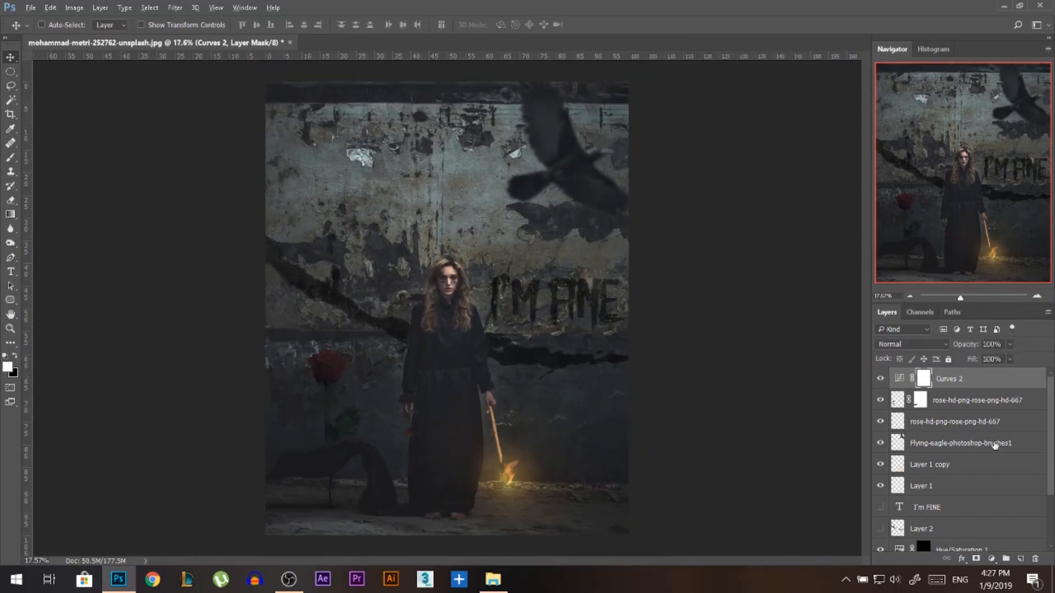
Add a Photo Filter adjustment above Curves 2 using the Sepia filter, adjust its density, and check its effect.
click(991, 559)
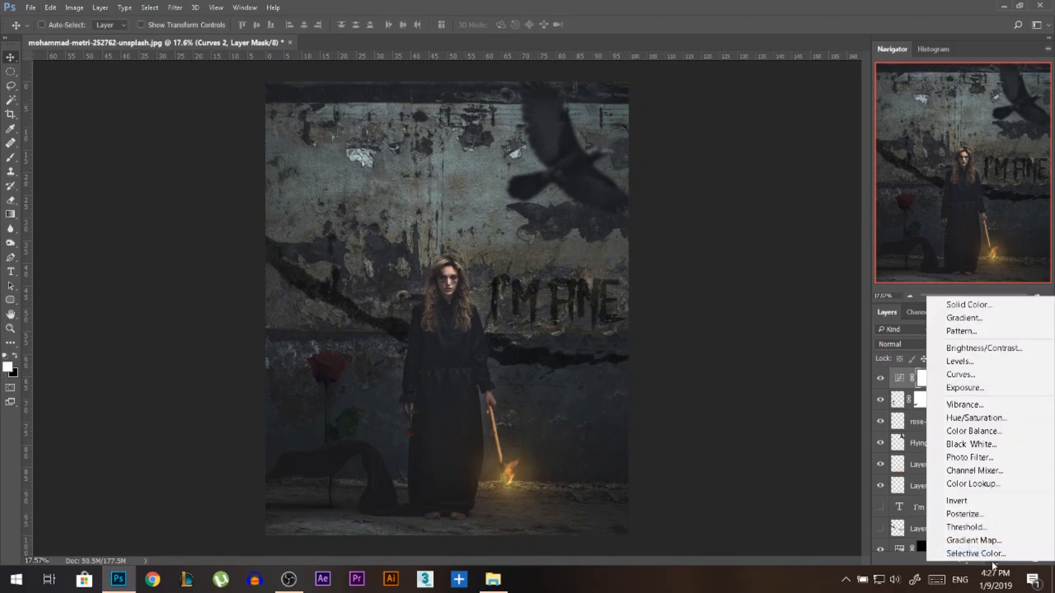
click(970, 457)
click(780, 91)
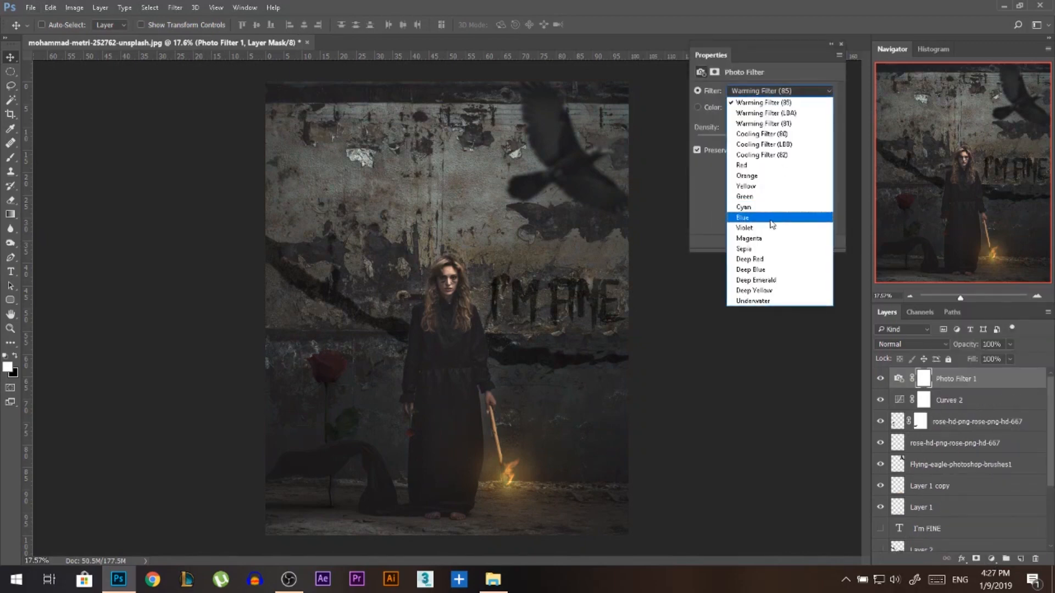
click(770, 248)
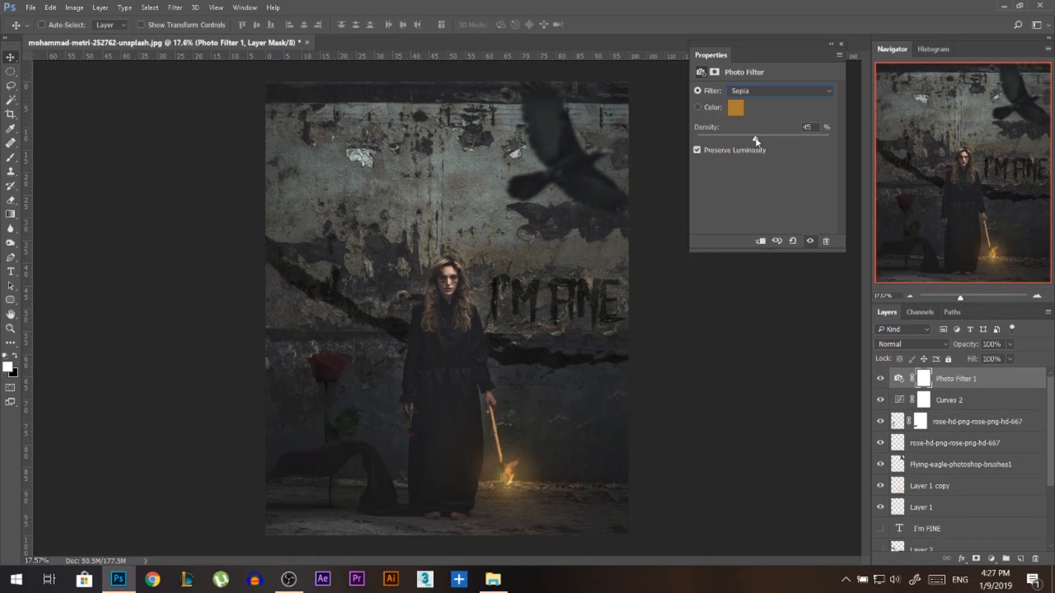
drag(755, 139, 743, 139)
click(843, 44)
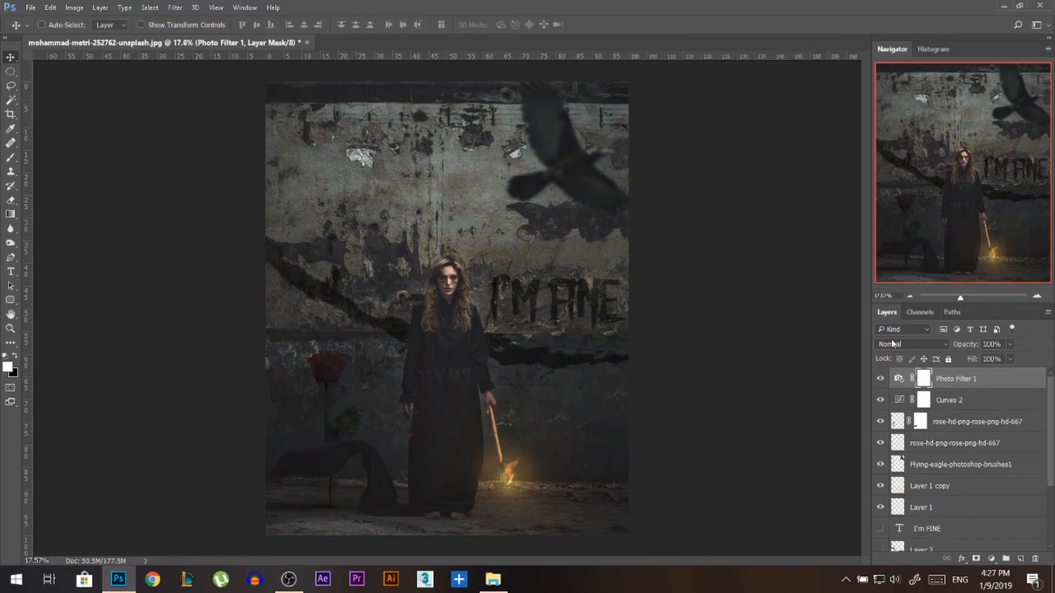
click(879, 379)
Add a Curves adjustment above Photo Filter 1 and move the Red channel's black and white points slightly inward.
click(991, 559)
click(934, 366)
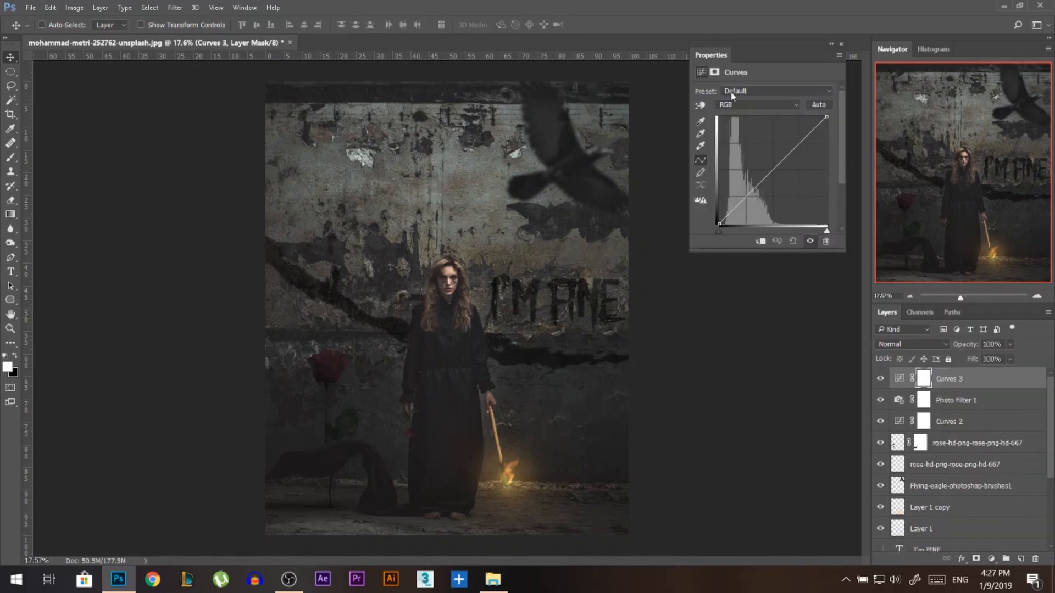
click(731, 105)
click(727, 124)
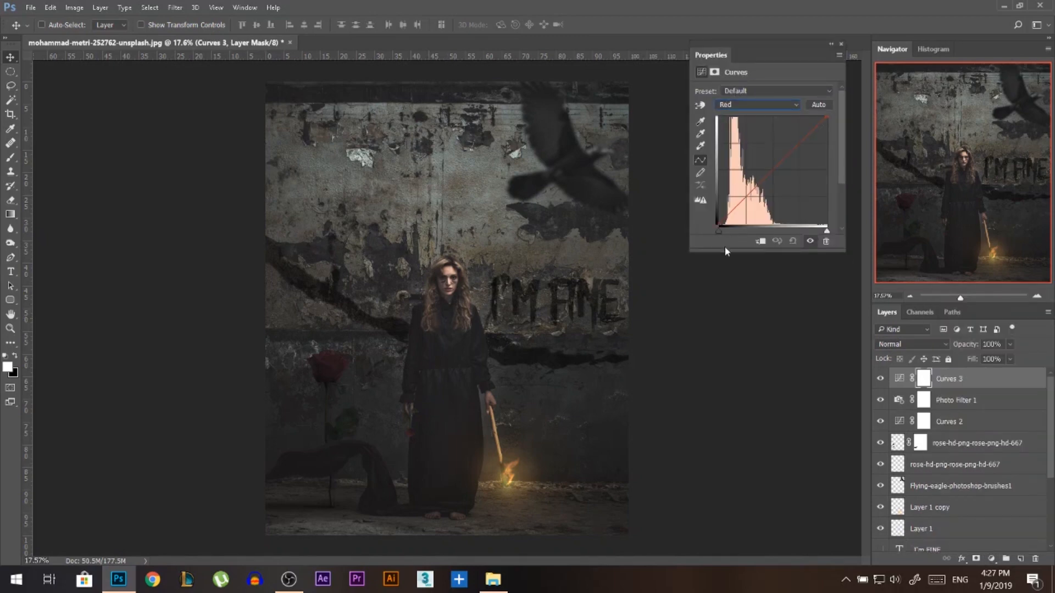
mouse_move(721, 231)
mouse_down()
mouse_move(786, 231)
mouse_move(716, 239)
mouse_up()
drag(826, 116, 823, 117)
drag(722, 226, 721, 224)
Raise the black point and lower the white point of the Blue channel in Curves 3, and compare the image with and without the grading adjustments.
click(739, 105)
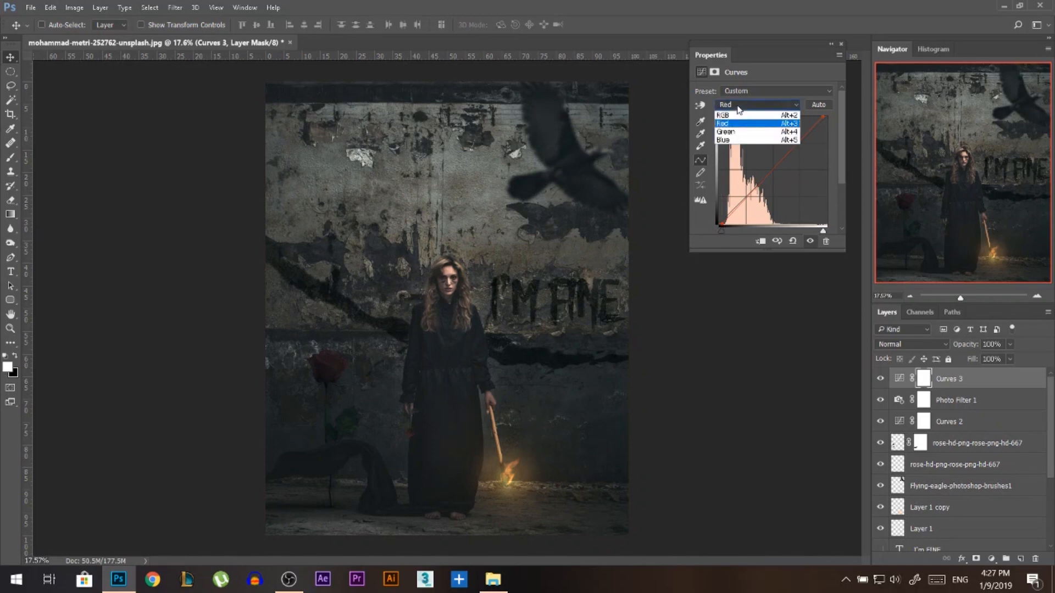
click(732, 140)
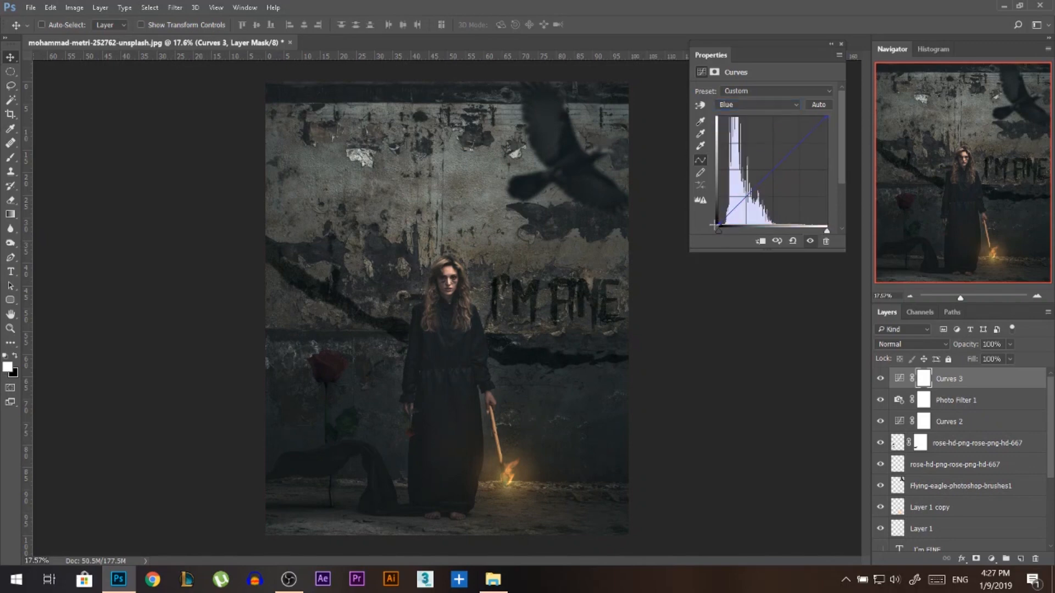
drag(719, 225, 719, 222)
drag(826, 117, 828, 127)
click(840, 44)
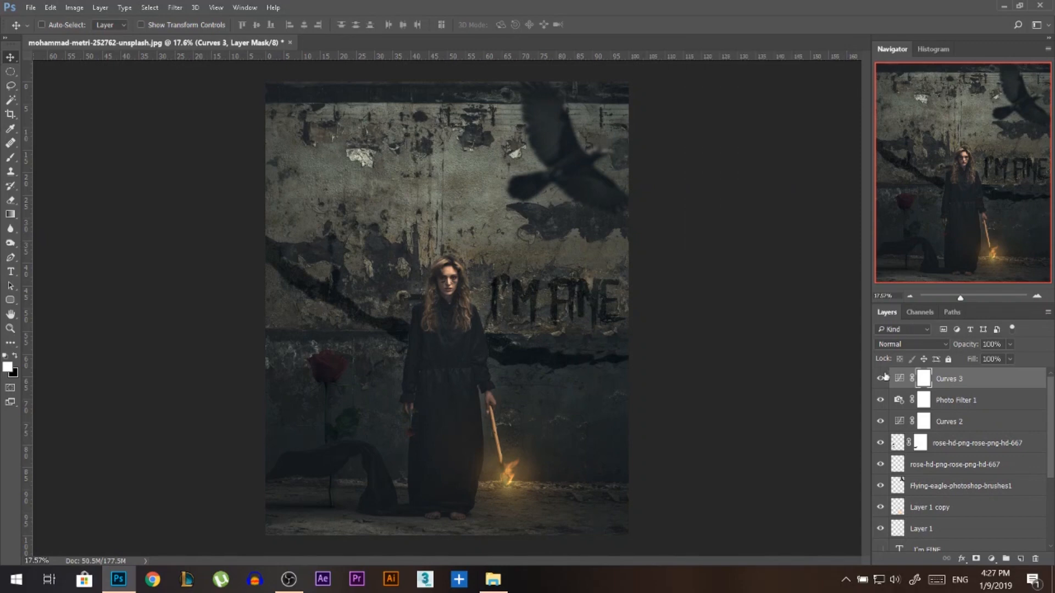
click(880, 379)
click(880, 380)
drag(880, 381, 875, 430)
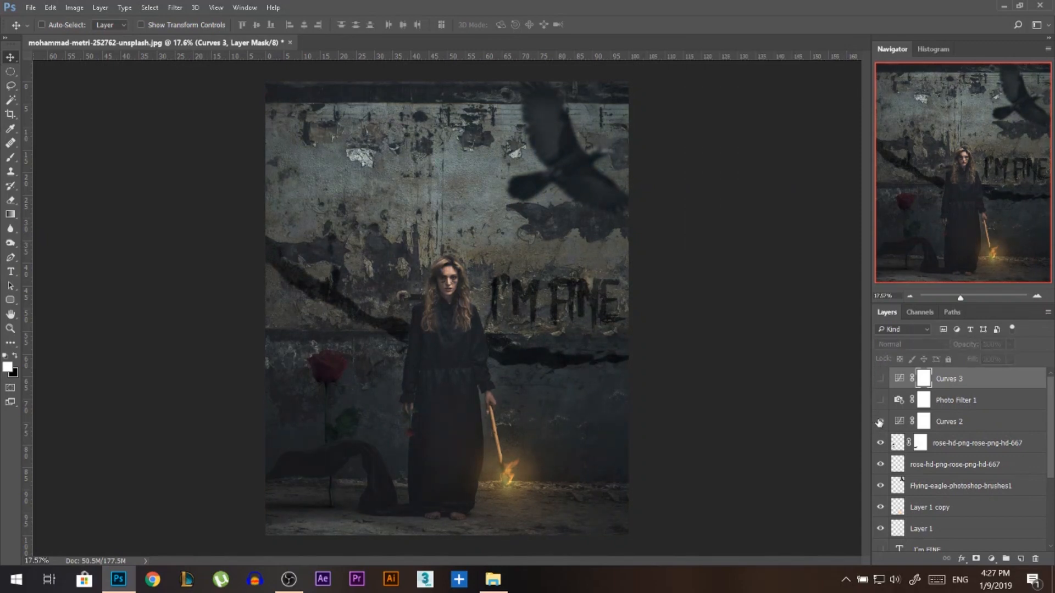
click(880, 422)
click(880, 400)
click(880, 386)
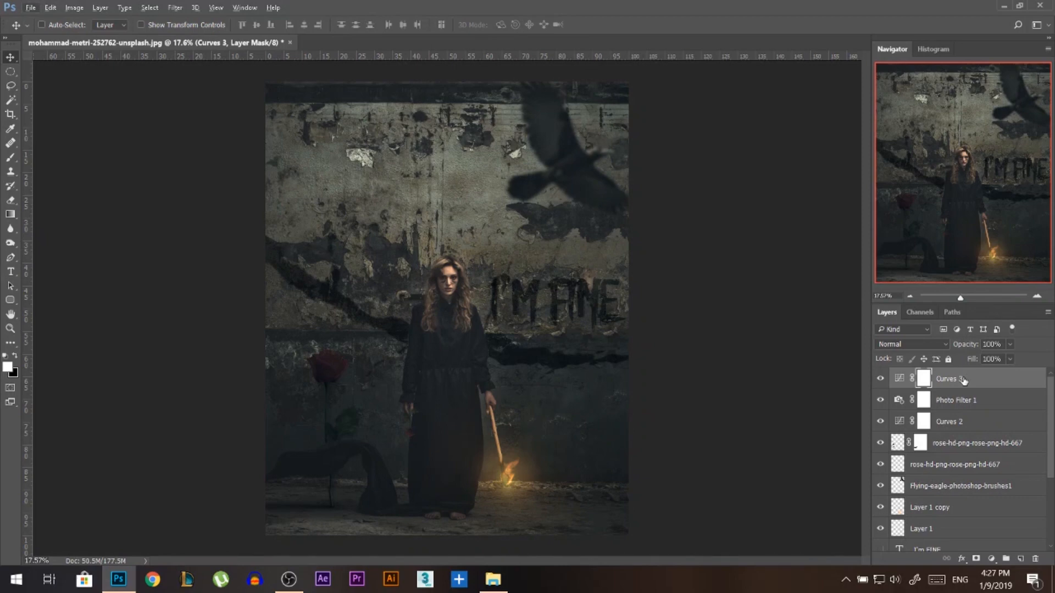
Stamp all visible layers into a new layer above Curves 3 and open it in the Camera Raw Filter.
key(ctrl+alt+shift+e)
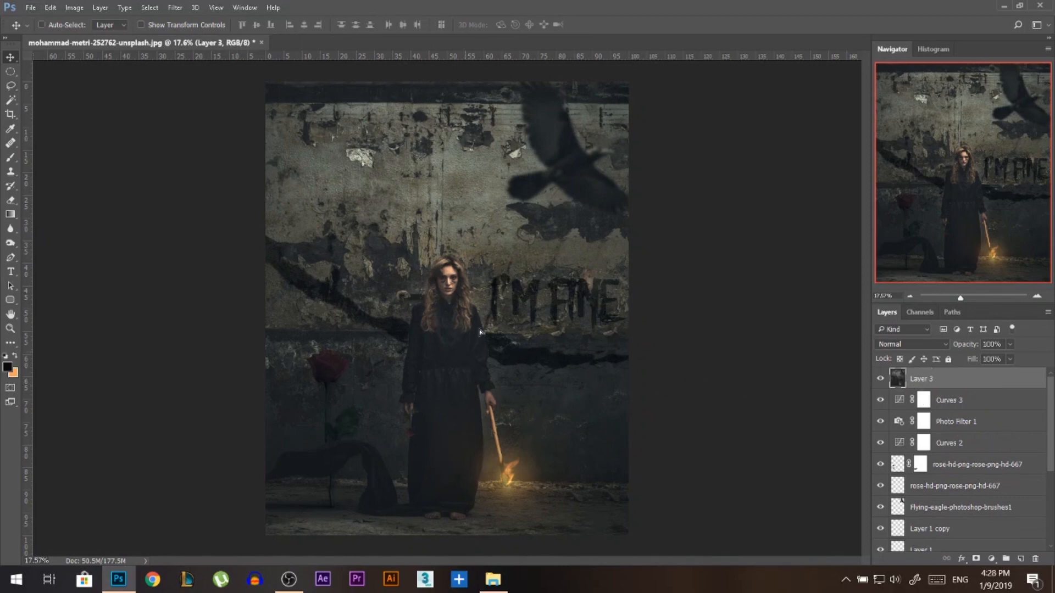
drag(484, 412, 491, 377)
key(ctrl+z)
click(177, 8)
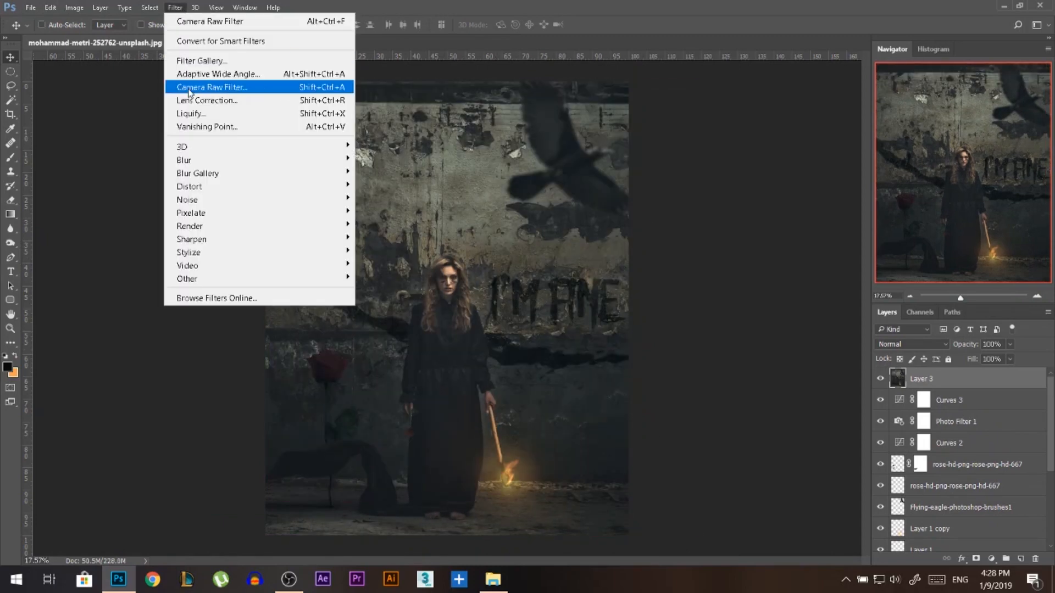
click(206, 89)
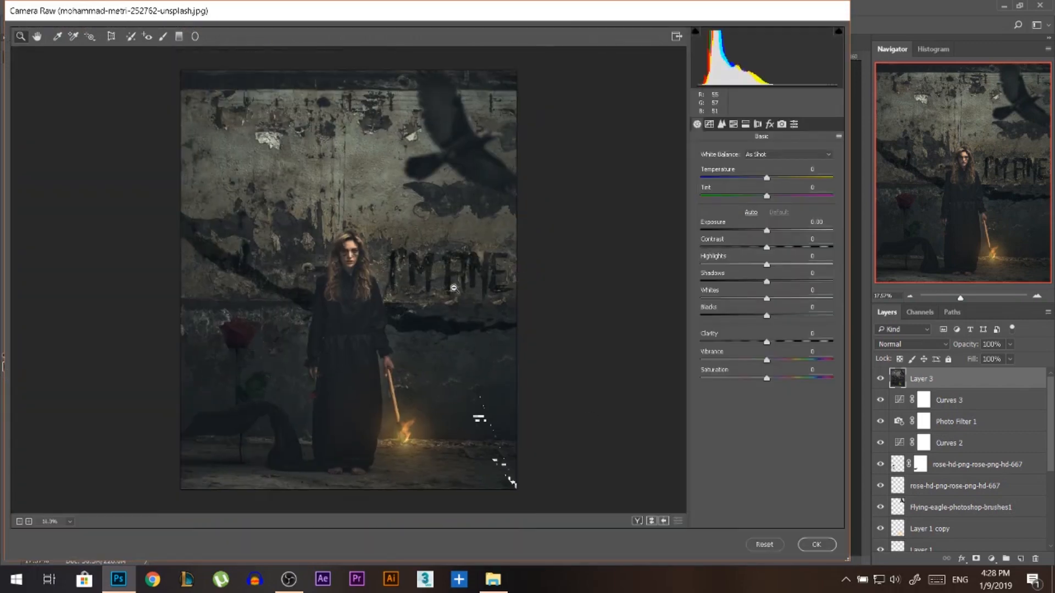
Start a Radial Filter with temperature, tint, exposure, contrast, whites, clarity, dehaze and saturation all reset to 0.
click(195, 39)
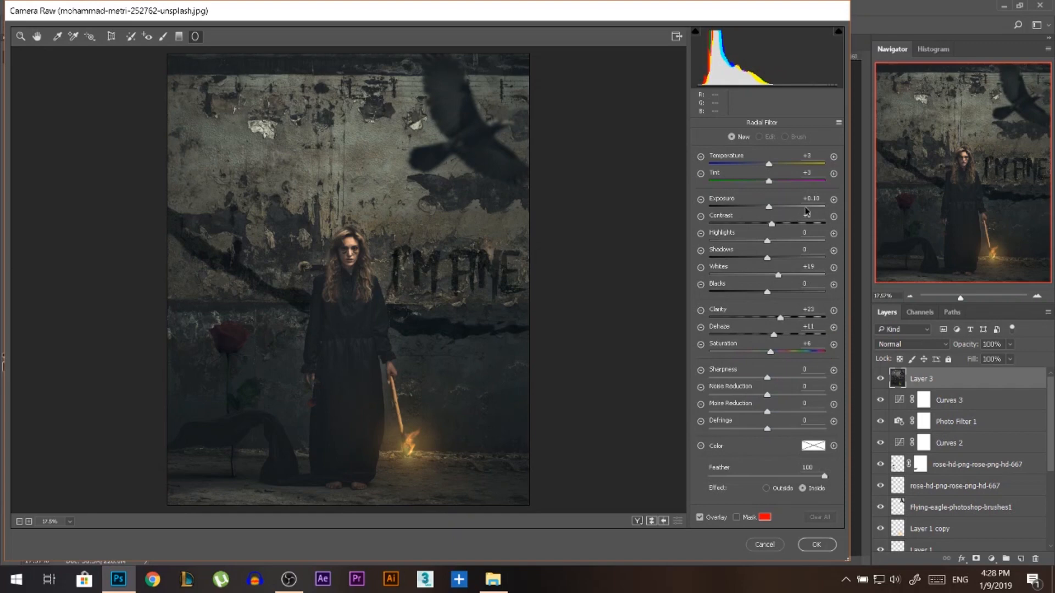
drag(818, 345, 797, 300)
text(000)
drag(813, 266, 799, 267)
text(0)
drag(819, 215, 788, 159)
text(0000)
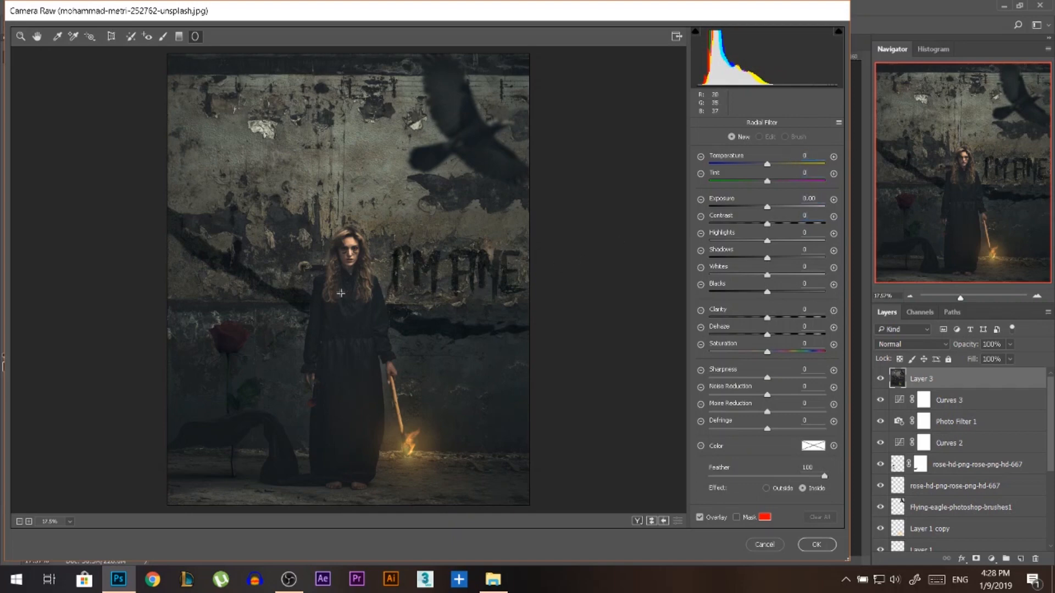
Place a roughly circular radial filter around the woman's upper body with exposure +0.15.
click(340, 314)
click(637, 345)
drag(768, 209, 770, 213)
drag(338, 314, 426, 240)
drag(393, 290, 392, 265)
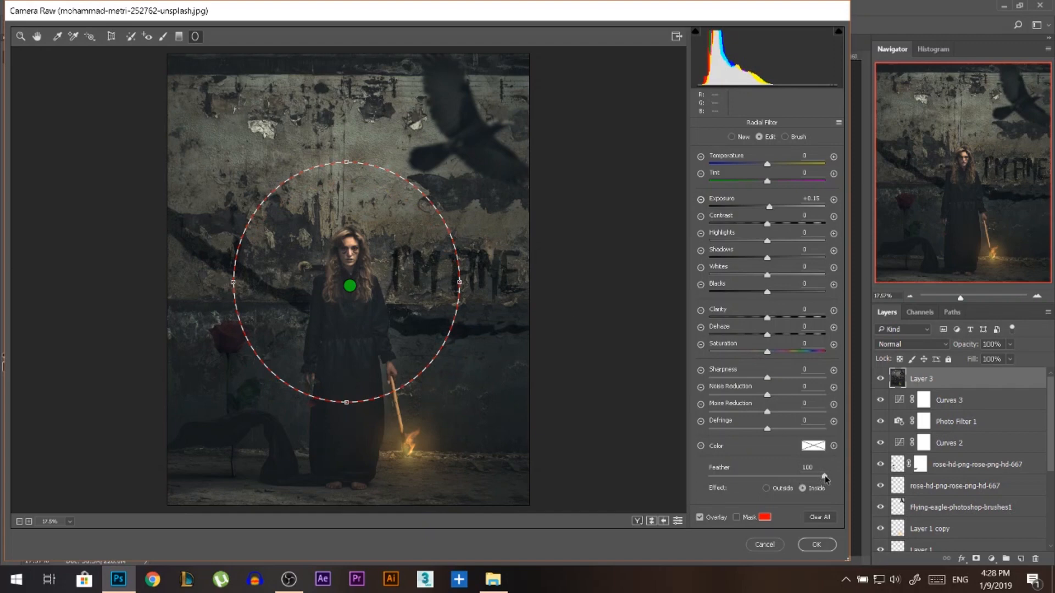
Set the radial filter's feather to 90 with the effect inside, checking its coverage with the mask overlay.
click(736, 518)
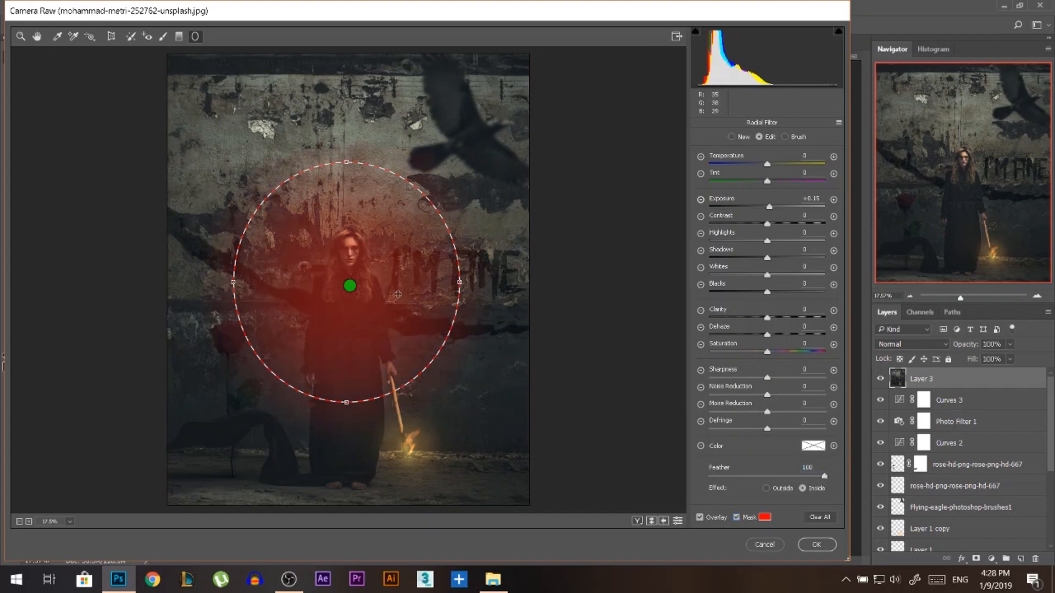
drag(822, 477, 686, 476)
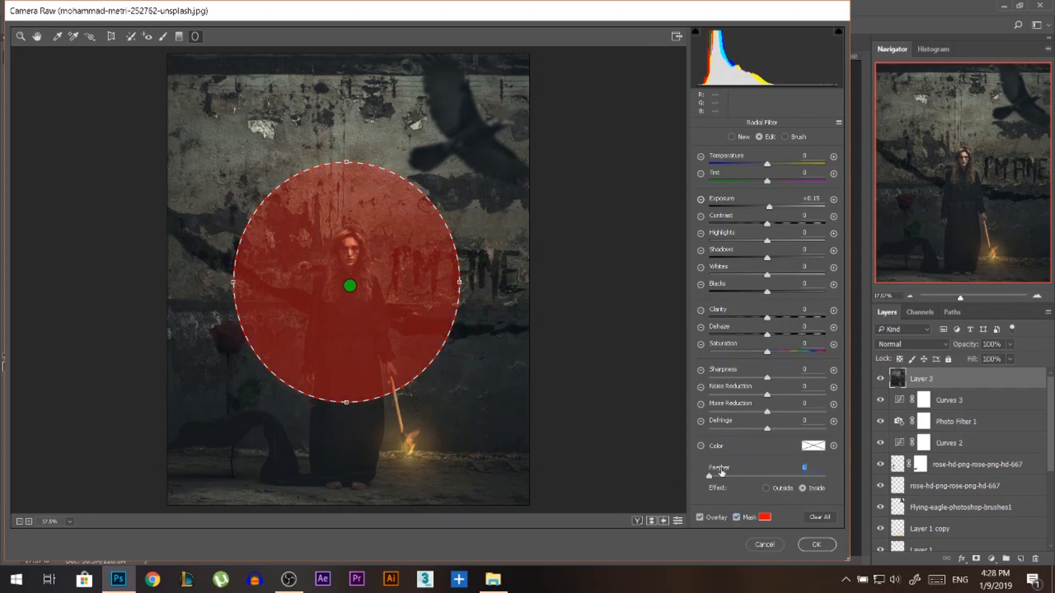
drag(709, 476, 812, 478)
click(786, 489)
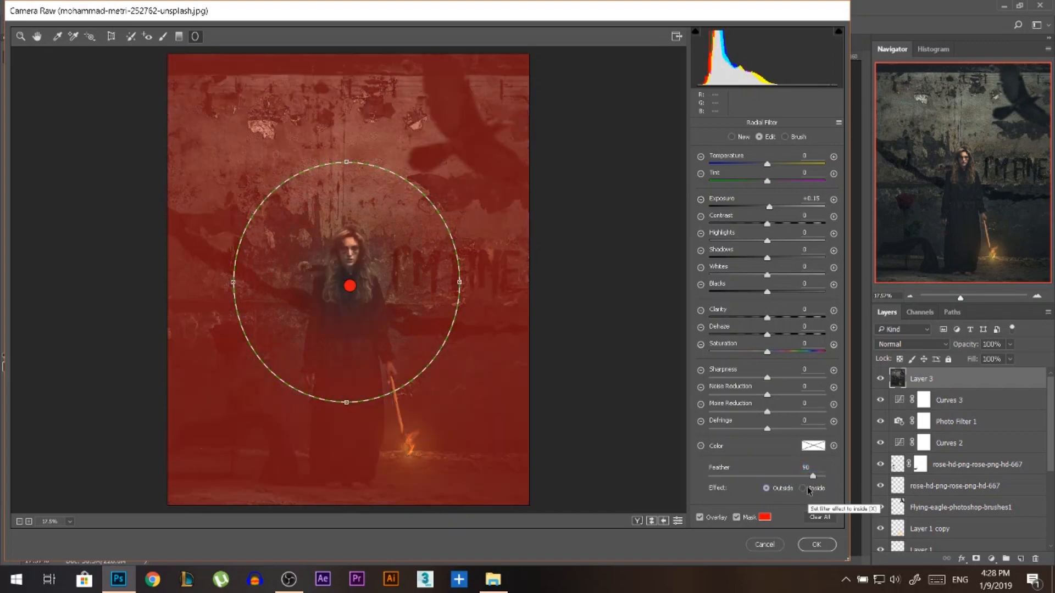
click(803, 488)
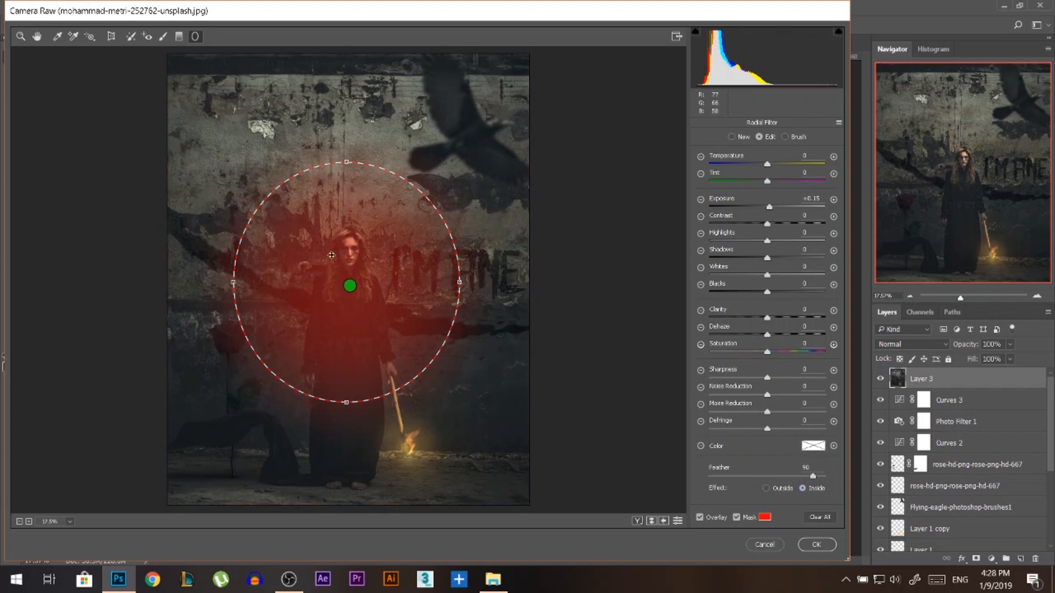
click(737, 518)
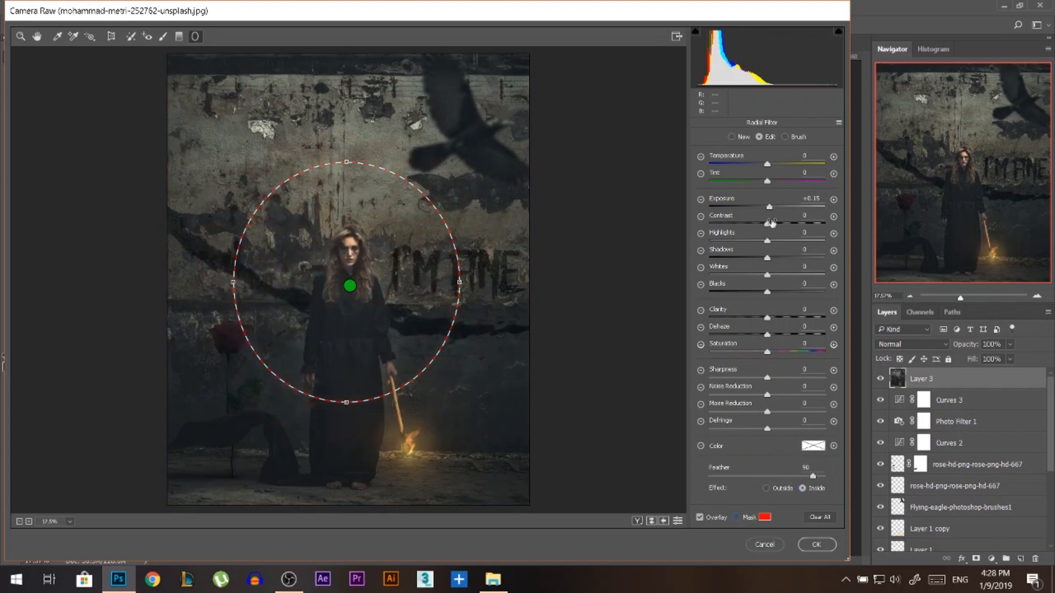
Set the radial filter's exposure to +0.30, temperature, tint and contrast to +6, and whites to +17.
drag(770, 208, 773, 210)
drag(772, 164, 772, 187)
drag(767, 224, 769, 225)
drag(768, 279, 777, 279)
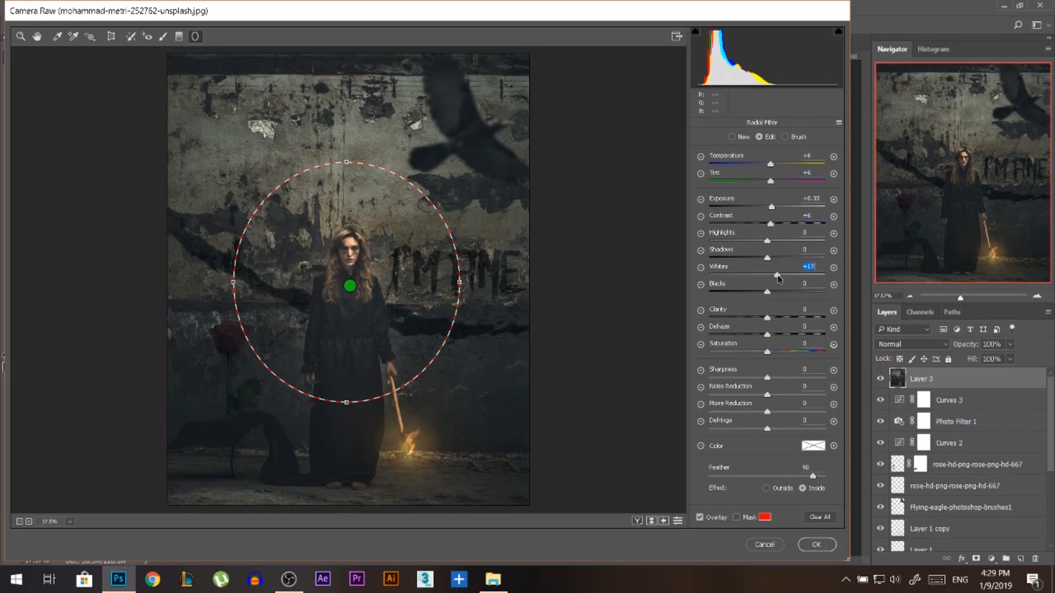
Set the radial filter's clarity to +30, dehaze to +10, sharpness to +12 and saturation to +4, and apply the Camera Raw edit.
drag(783, 322, 767, 335)
drag(765, 374, 772, 374)
drag(764, 347, 766, 350)
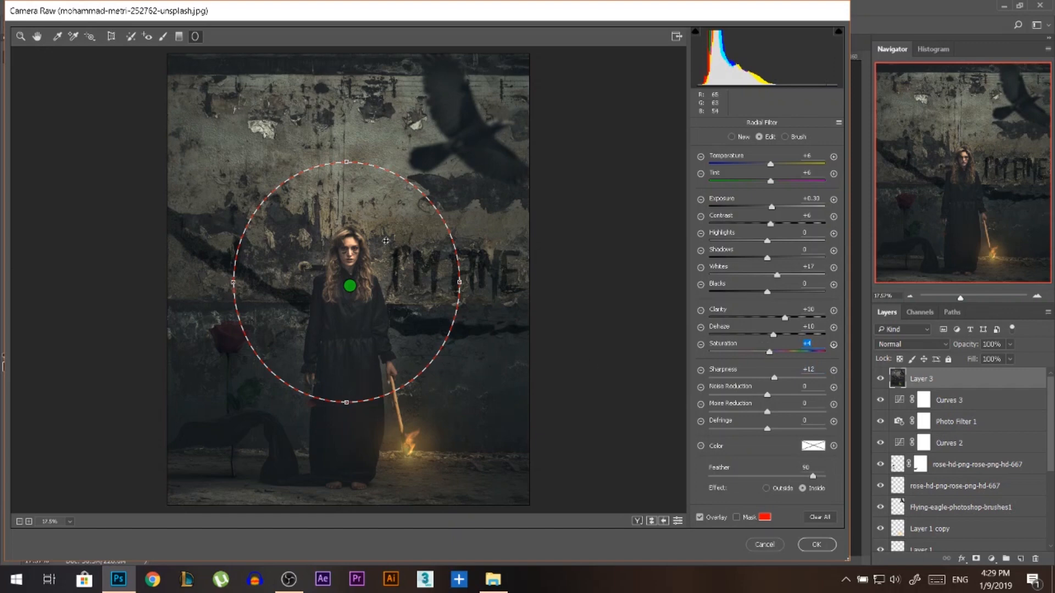
click(817, 543)
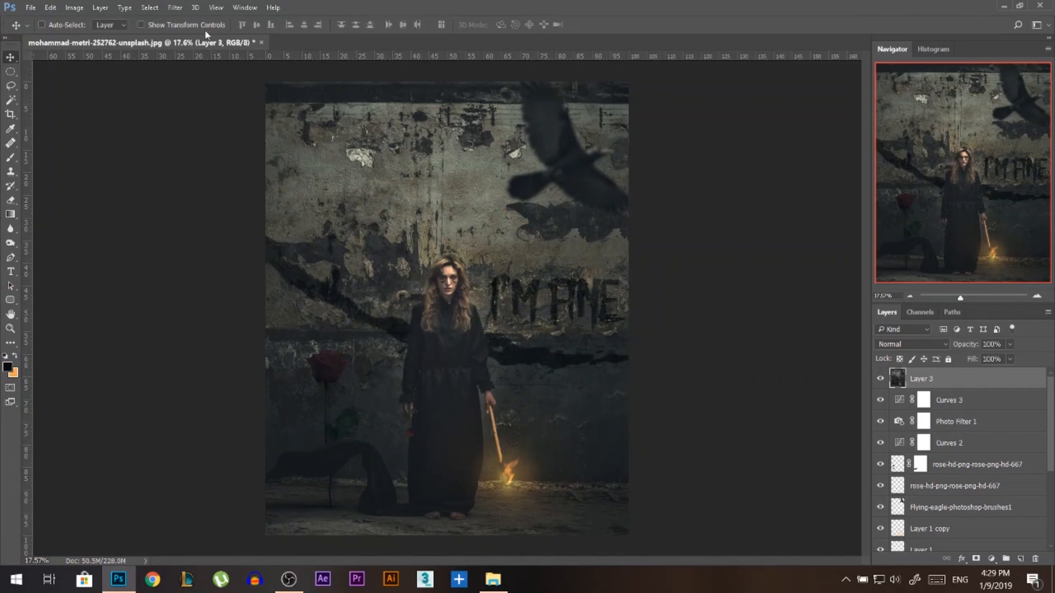
Reopen the Camera Raw Filter on Layer 3 and draw a tall elliptical radial filter around the whole woman, nearly the full image height.
click(175, 7)
click(212, 93)
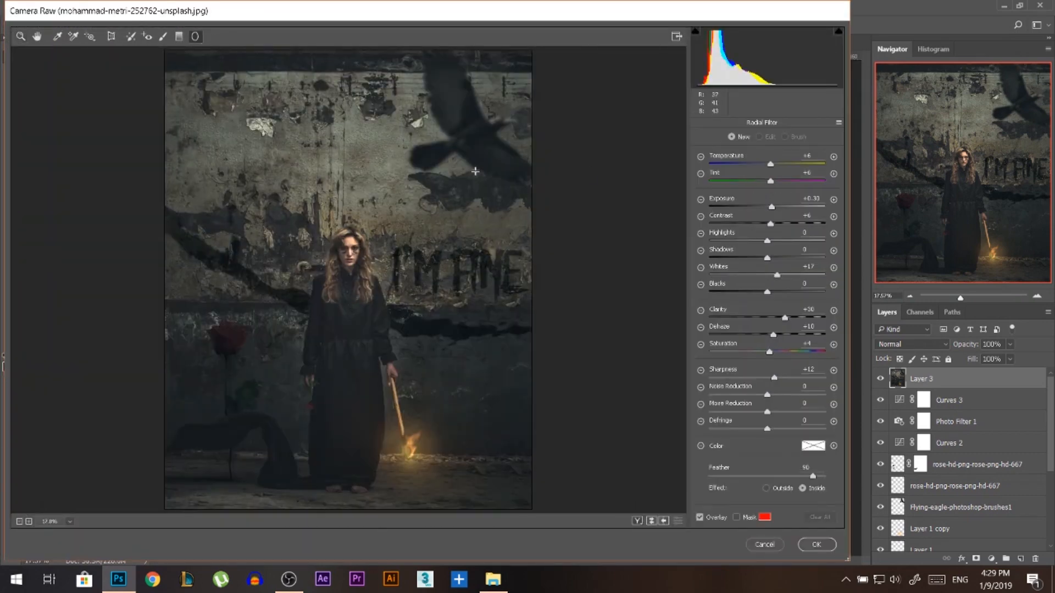
mouse_move(353, 308)
mouse_down()
mouse_move(479, 174)
mouse_move(473, 144)
mouse_move(462, 147)
mouse_up()
drag(420, 247, 409, 223)
click(813, 155)
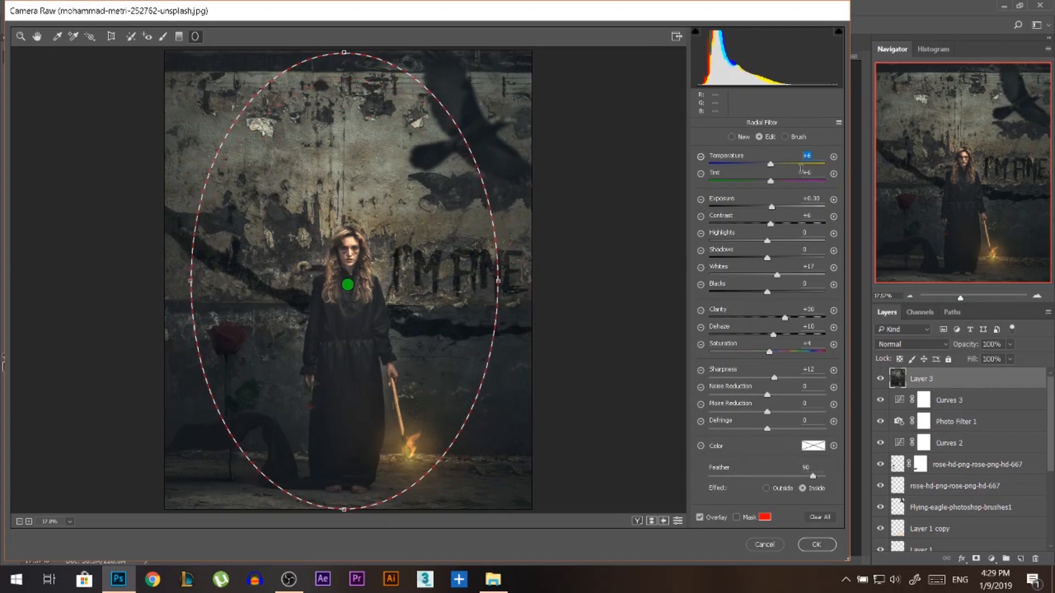
Set the new radial filter's temperature and tint to -6 and its exposure to -0.25.
text(-)
click(815, 170)
text(-6)
drag(772, 212, 760, 221)
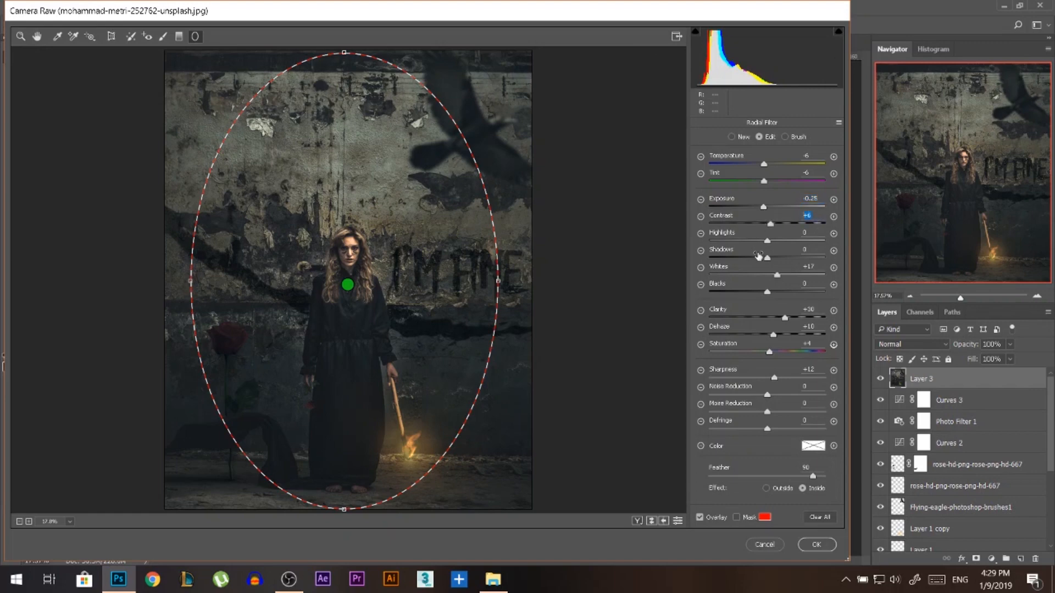
Set the radial filter's clarity to -12 and zero its contrast, whites, dehaze, saturation and sharpness.
text(0)
drag(778, 277, 769, 279)
drag(786, 320, 759, 345)
text(00)
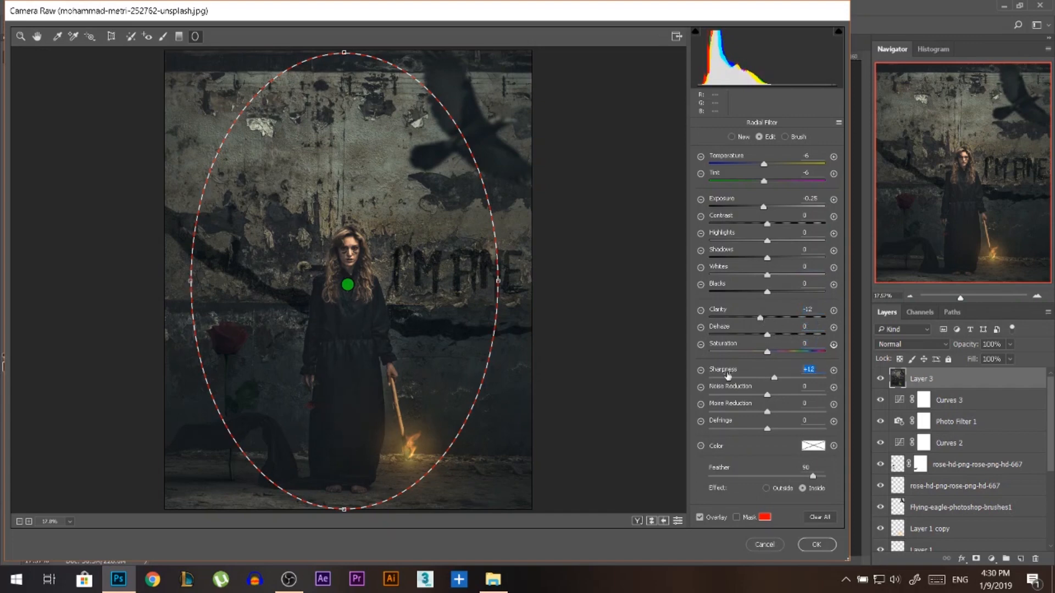
text(0)
Widen and shorten the ellipse, switch its effect to Outside with exposure -0.40, and apply the Camera Raw edit.
drag(497, 280, 512, 281)
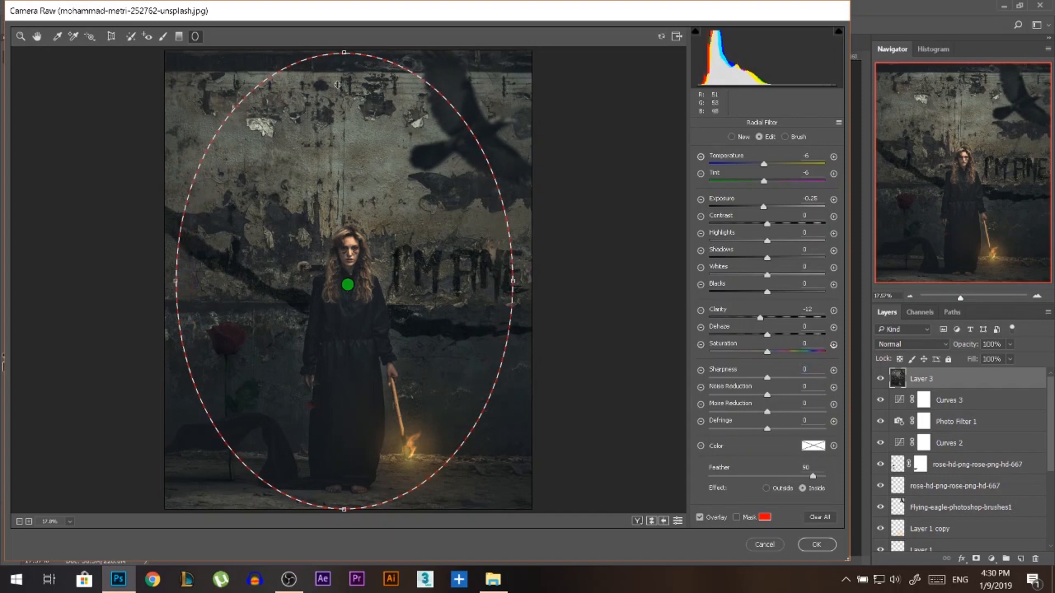
mouse_move(343, 53)
mouse_down()
mouse_move(344, 82)
mouse_move(343, 72)
mouse_up()
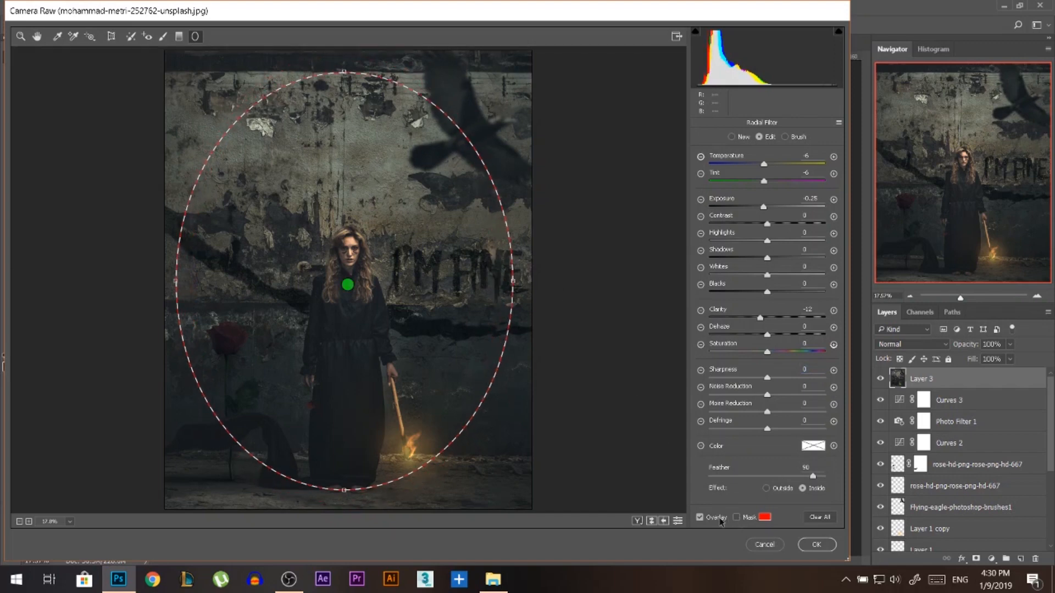
click(736, 517)
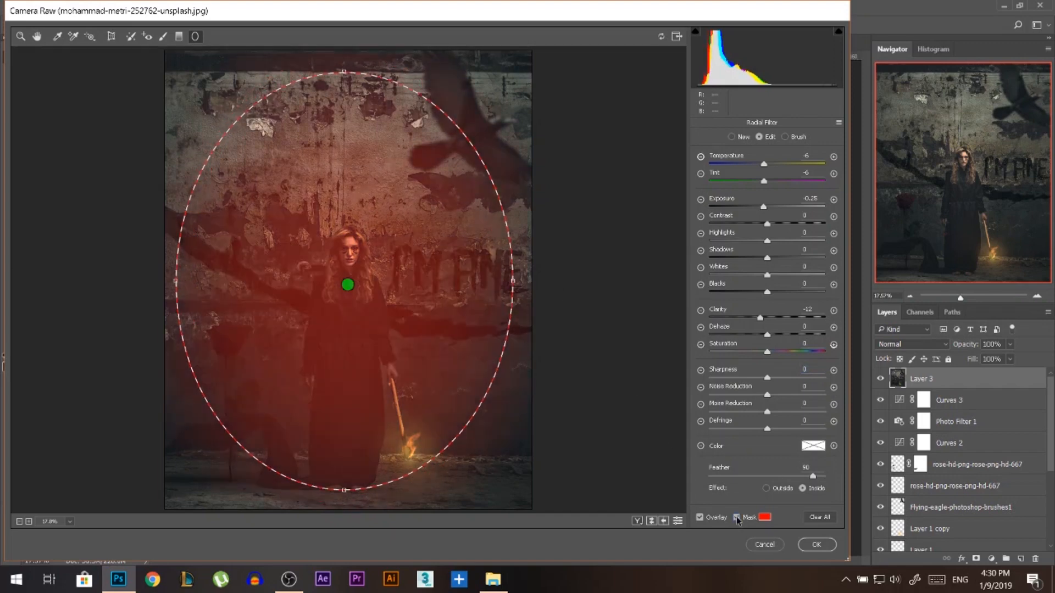
click(766, 489)
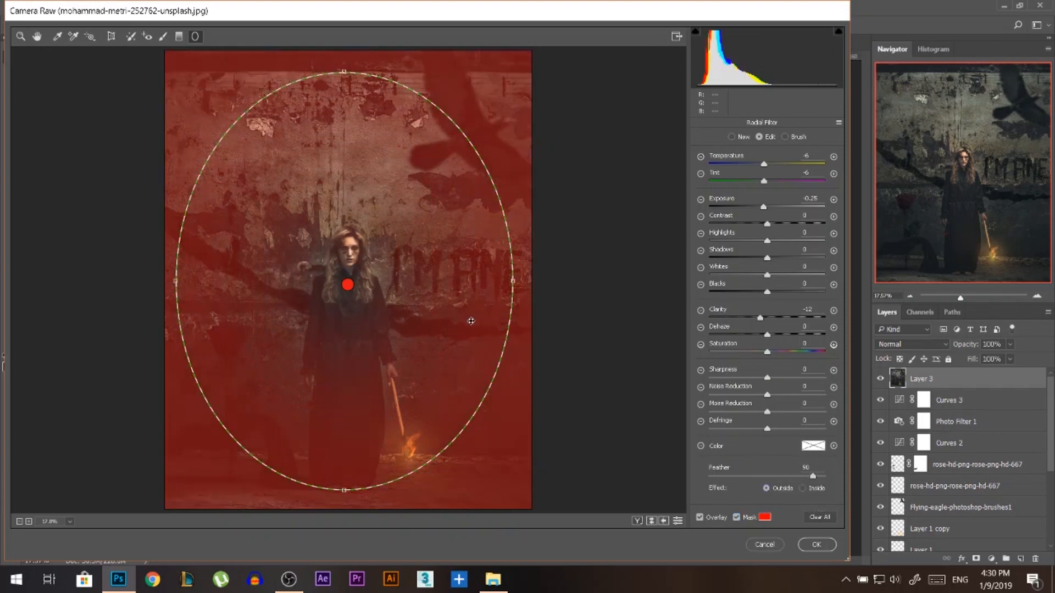
drag(395, 252, 397, 253)
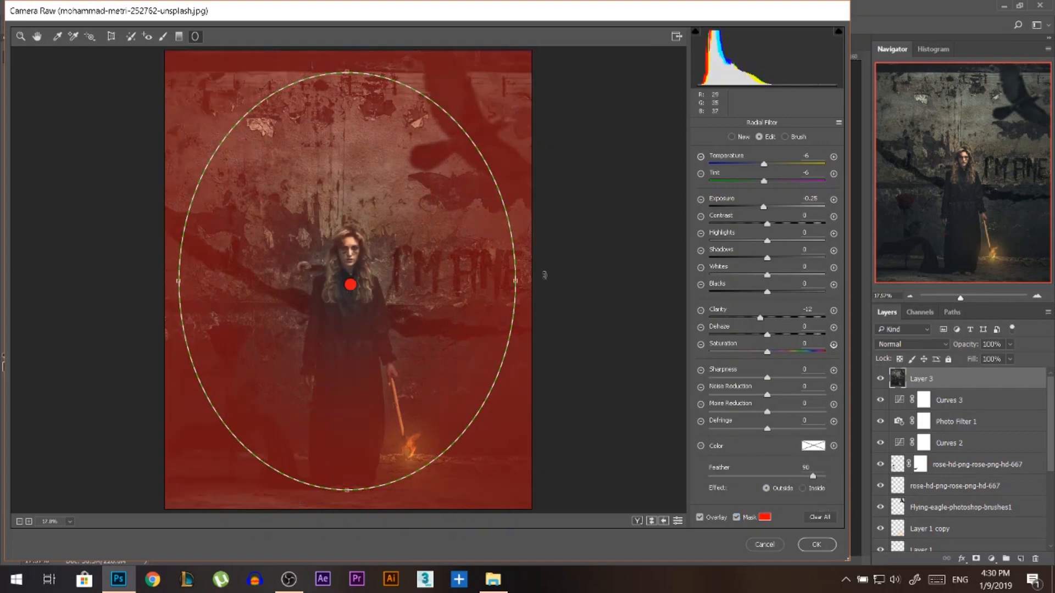
drag(762, 209, 761, 210)
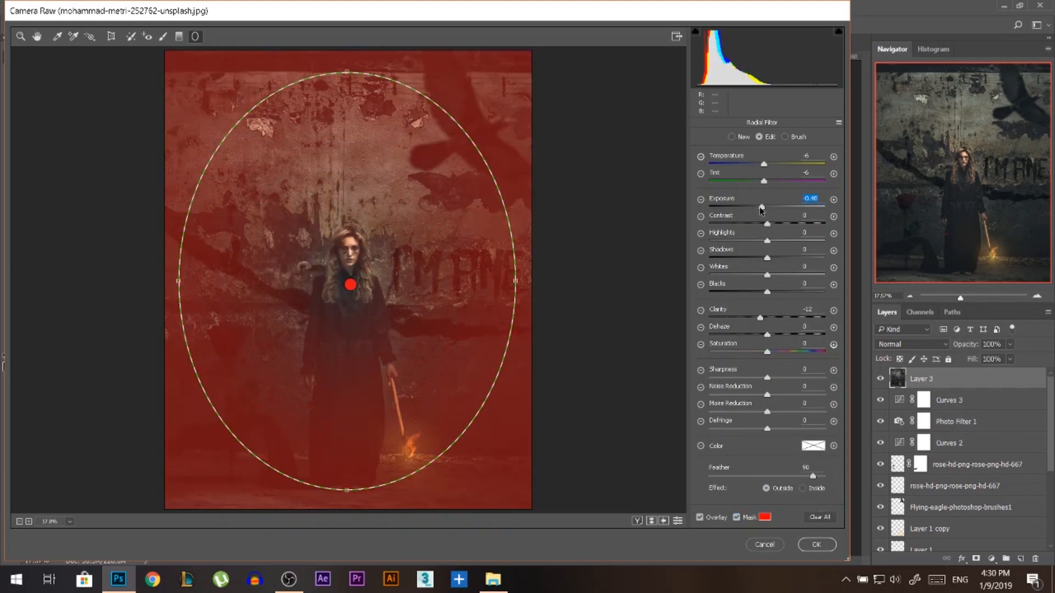
click(816, 544)
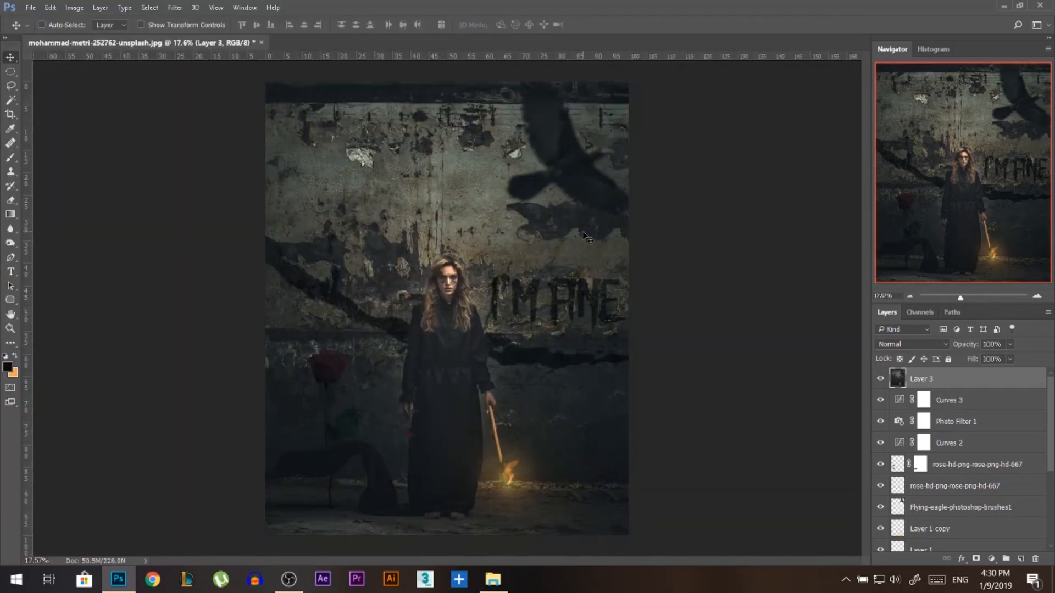
Apply a Camera Raw post-crop vignette to Layer 3 with amount -9, midpoint 36 and roundness +26, and inspect the result.
click(176, 10)
click(225, 86)
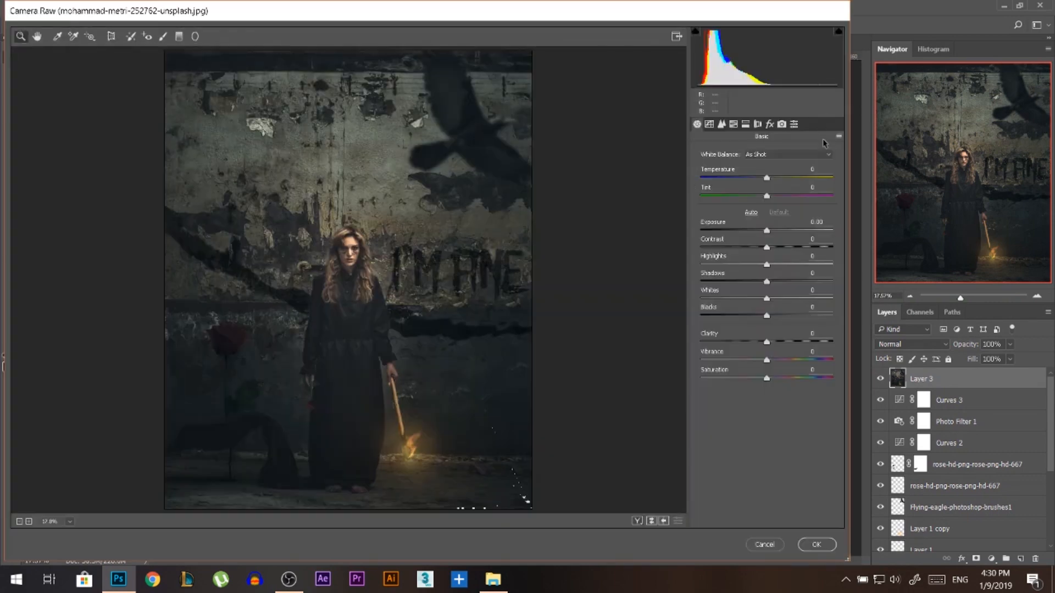
click(769, 124)
drag(766, 305, 701, 305)
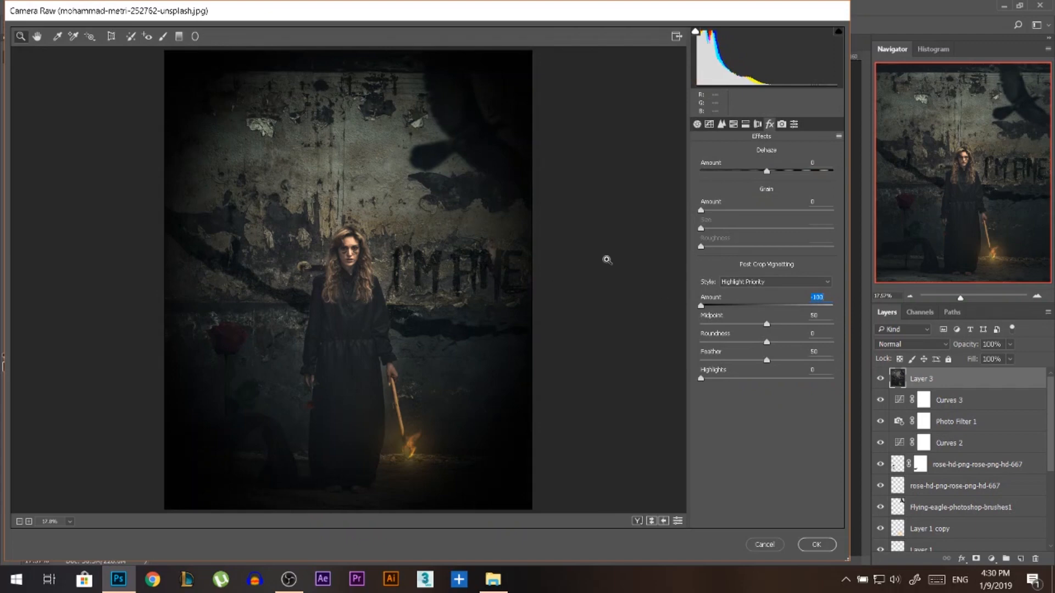
drag(766, 323, 784, 341)
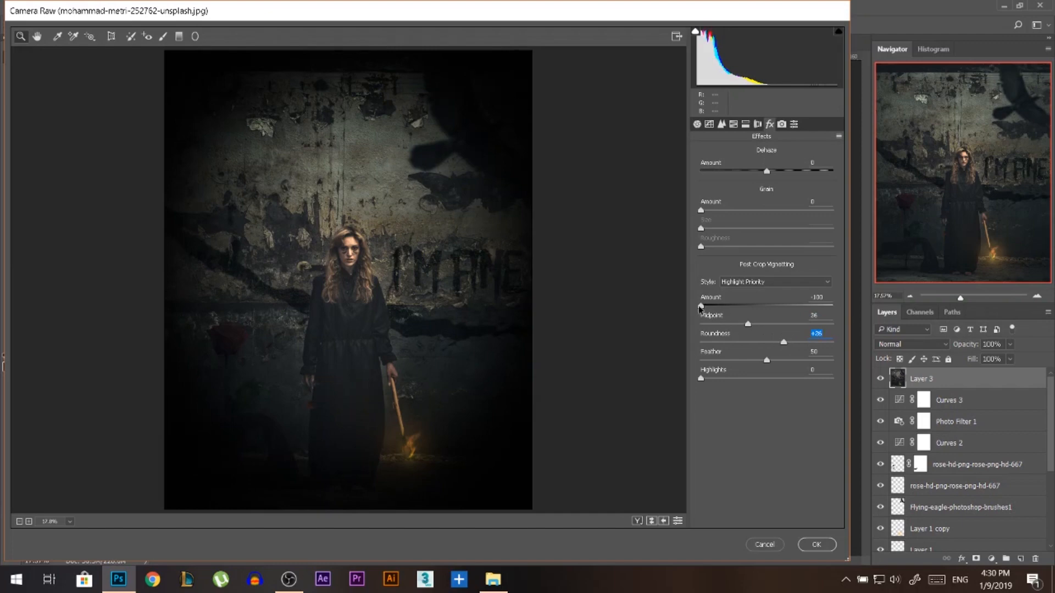
drag(702, 308, 763, 315)
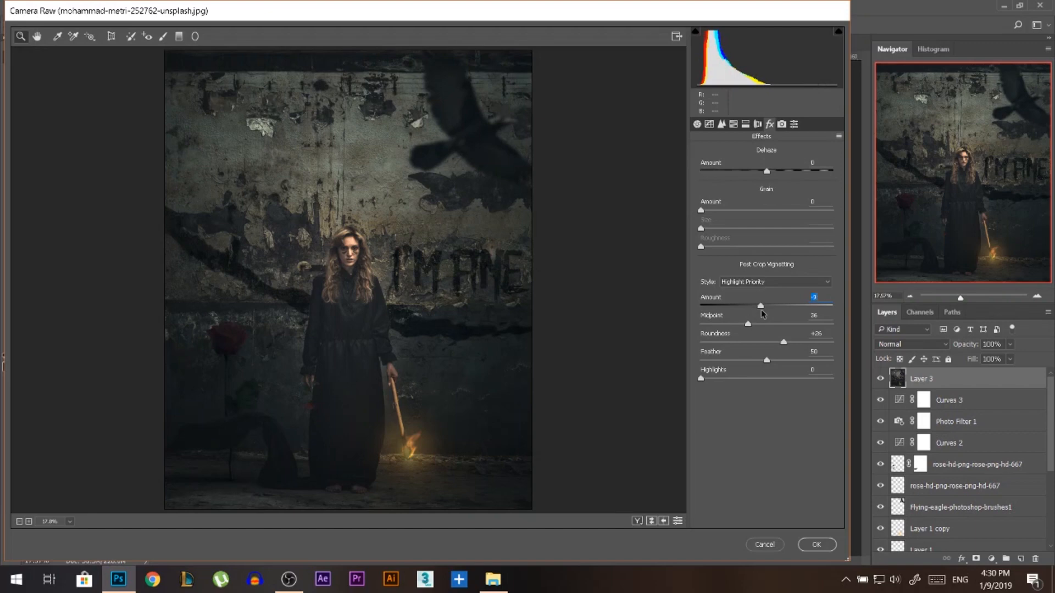
click(826, 547)
scroll(506, 398, down, 1)
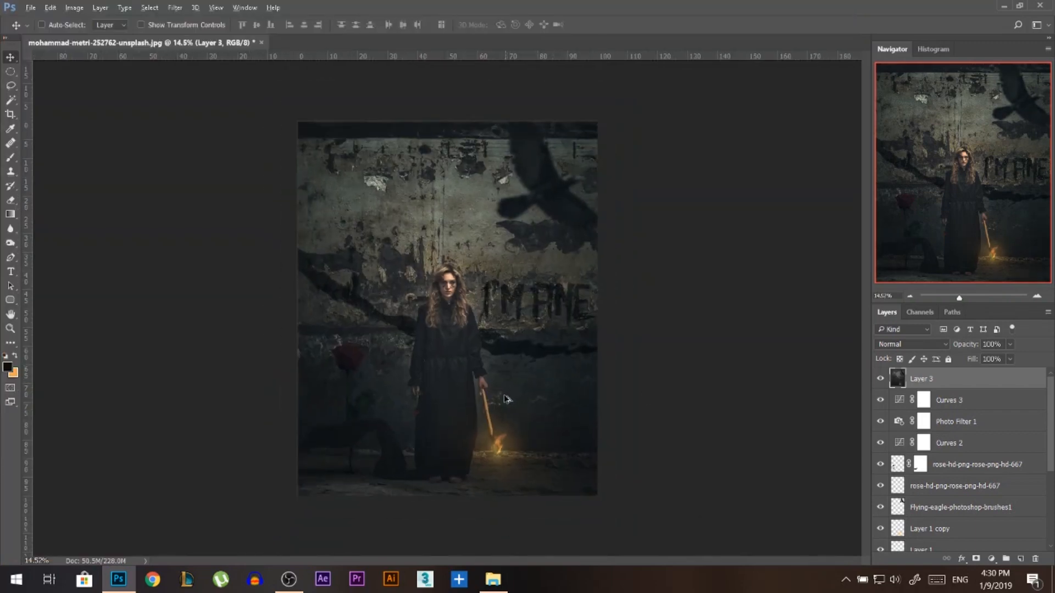
scroll(506, 399, up, 1)
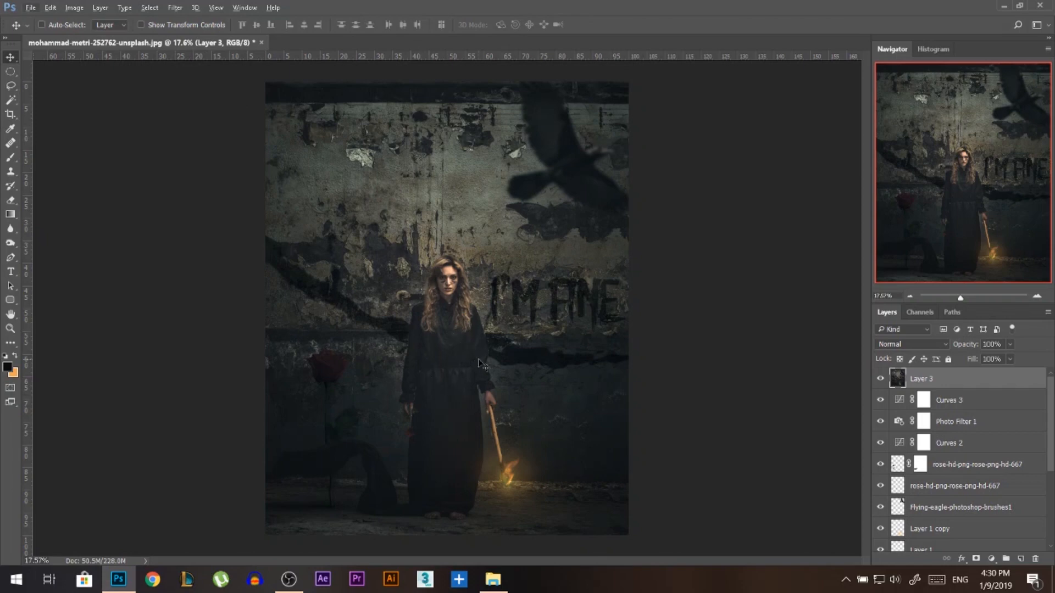
scroll(479, 364, up, 1)
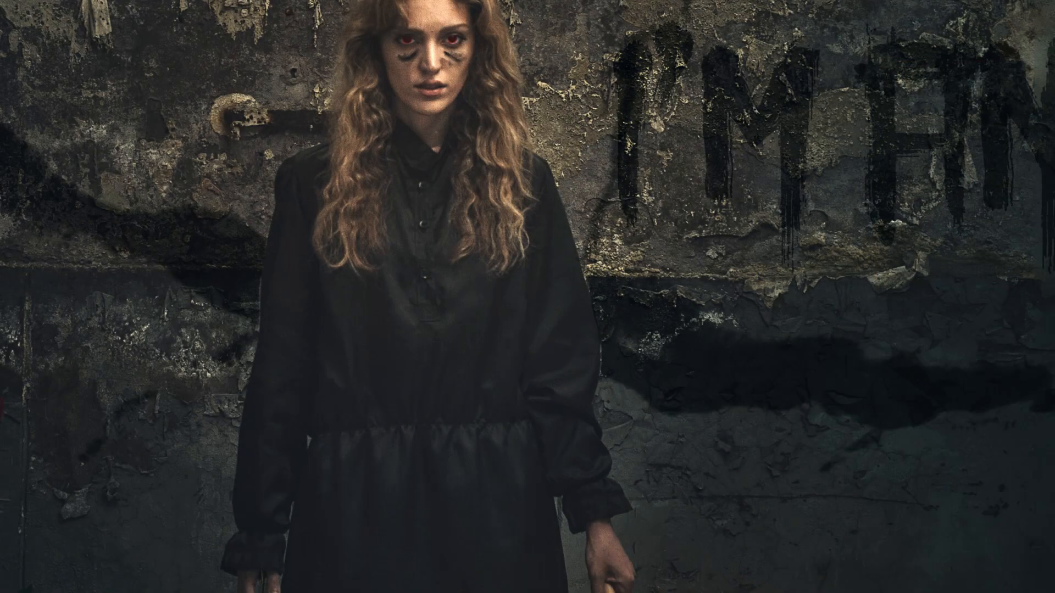